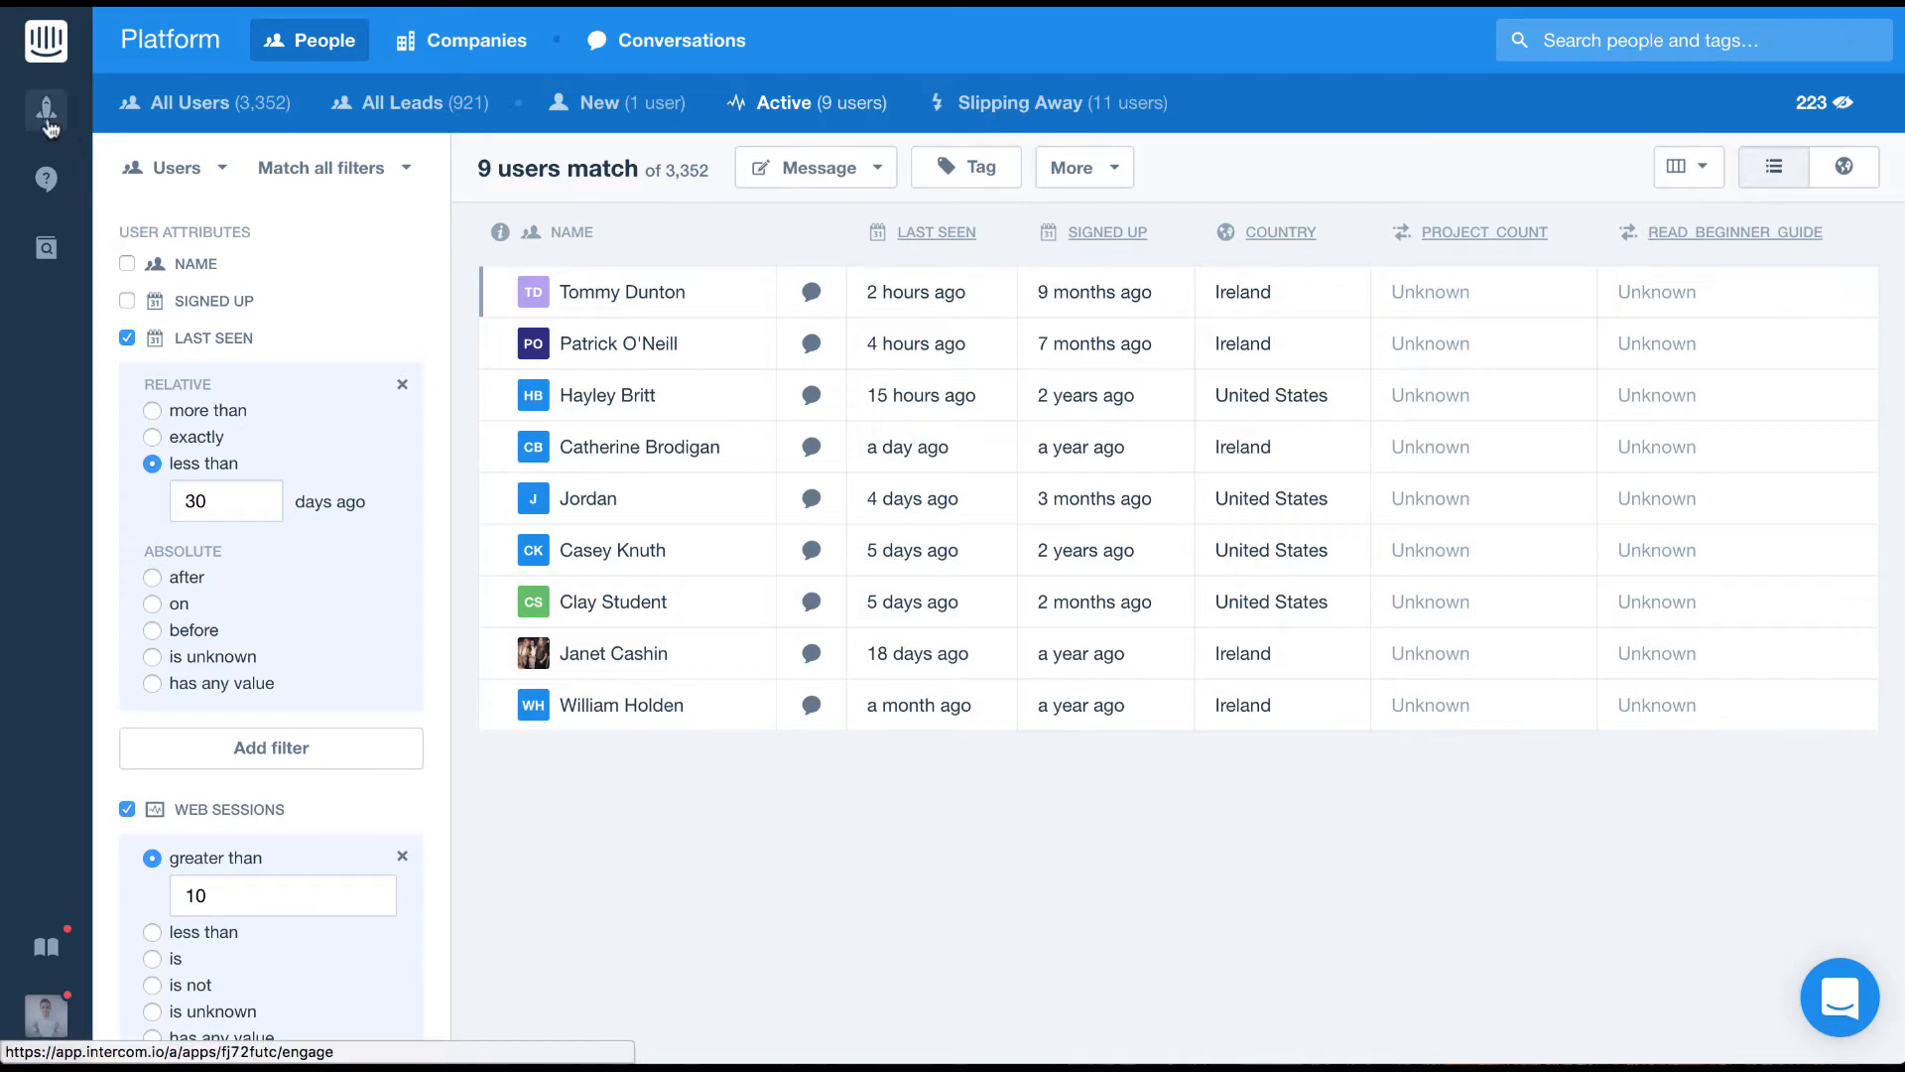
Step: Go to the manual messages in Engage and start a new manual message
{"action": "left_click", "coordinate": [48, 117]}
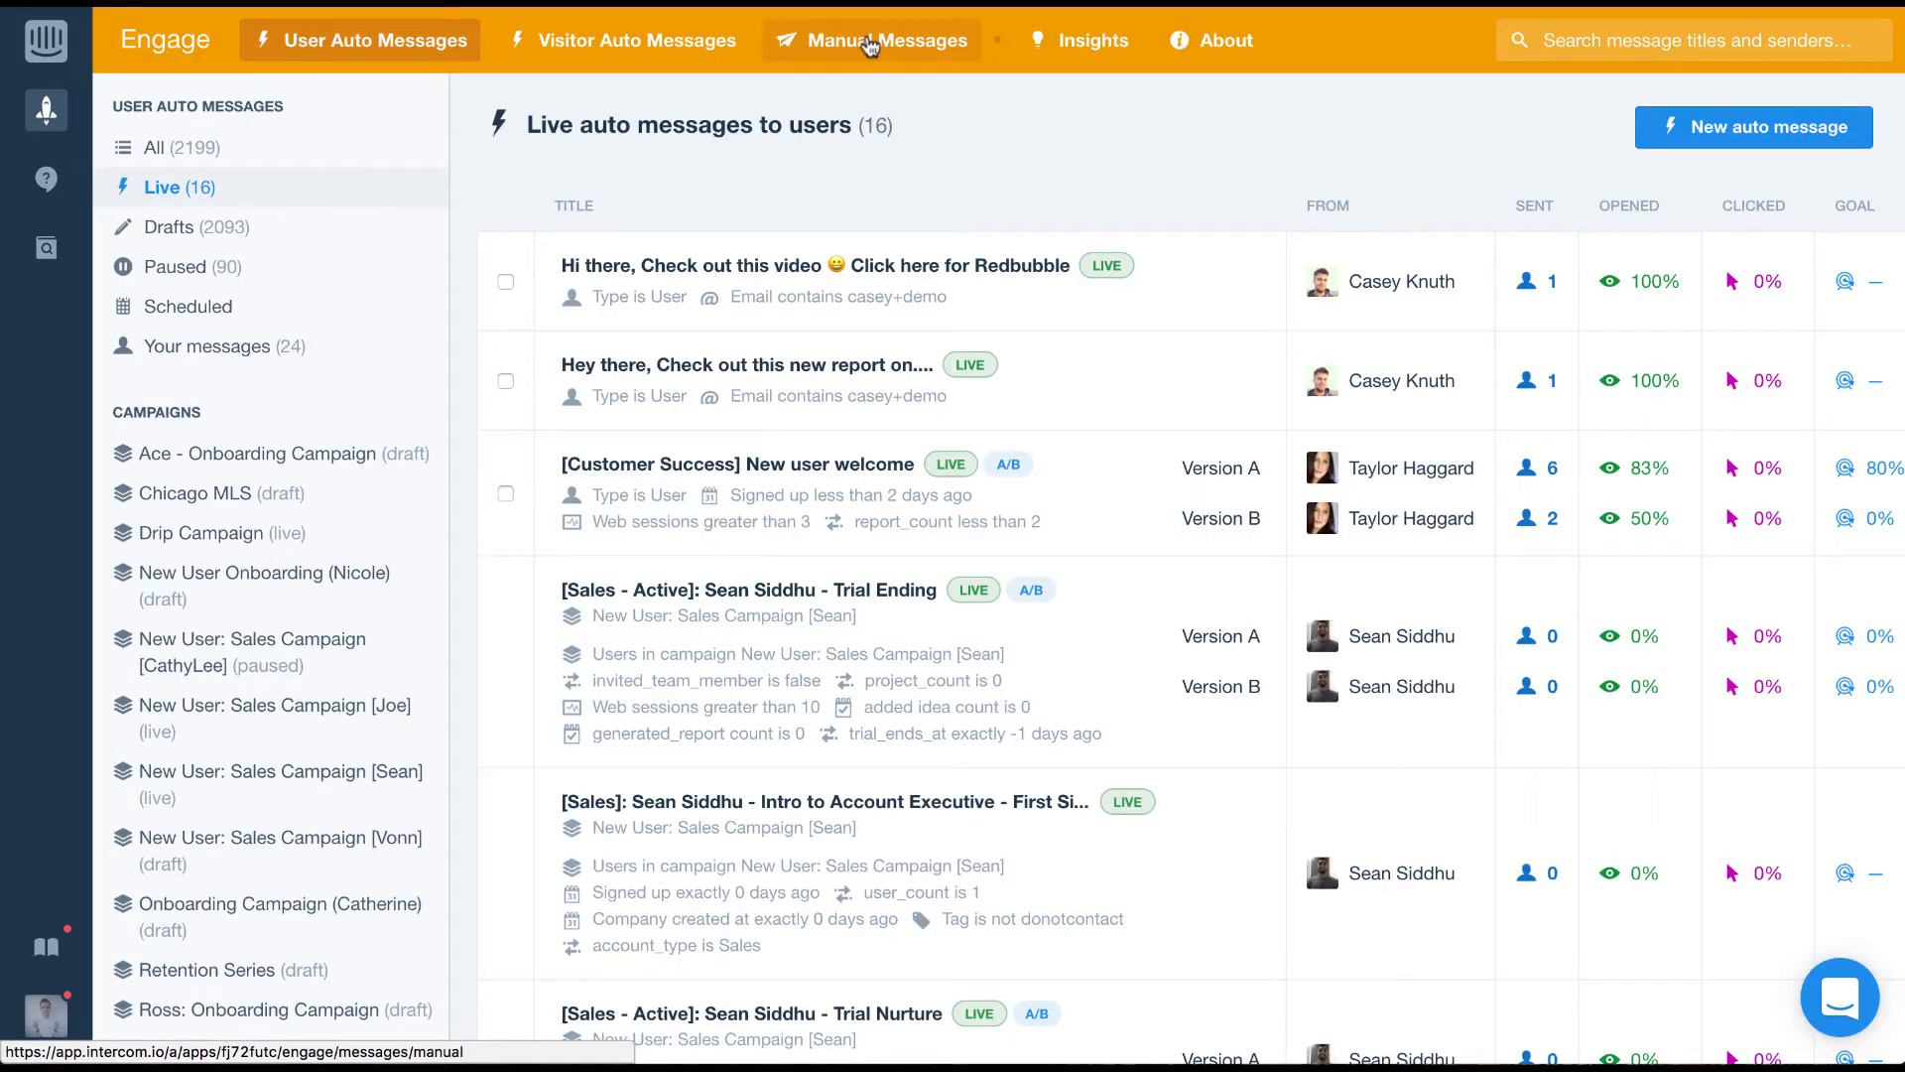
{"action": "left_click", "coordinate": [931, 56]}
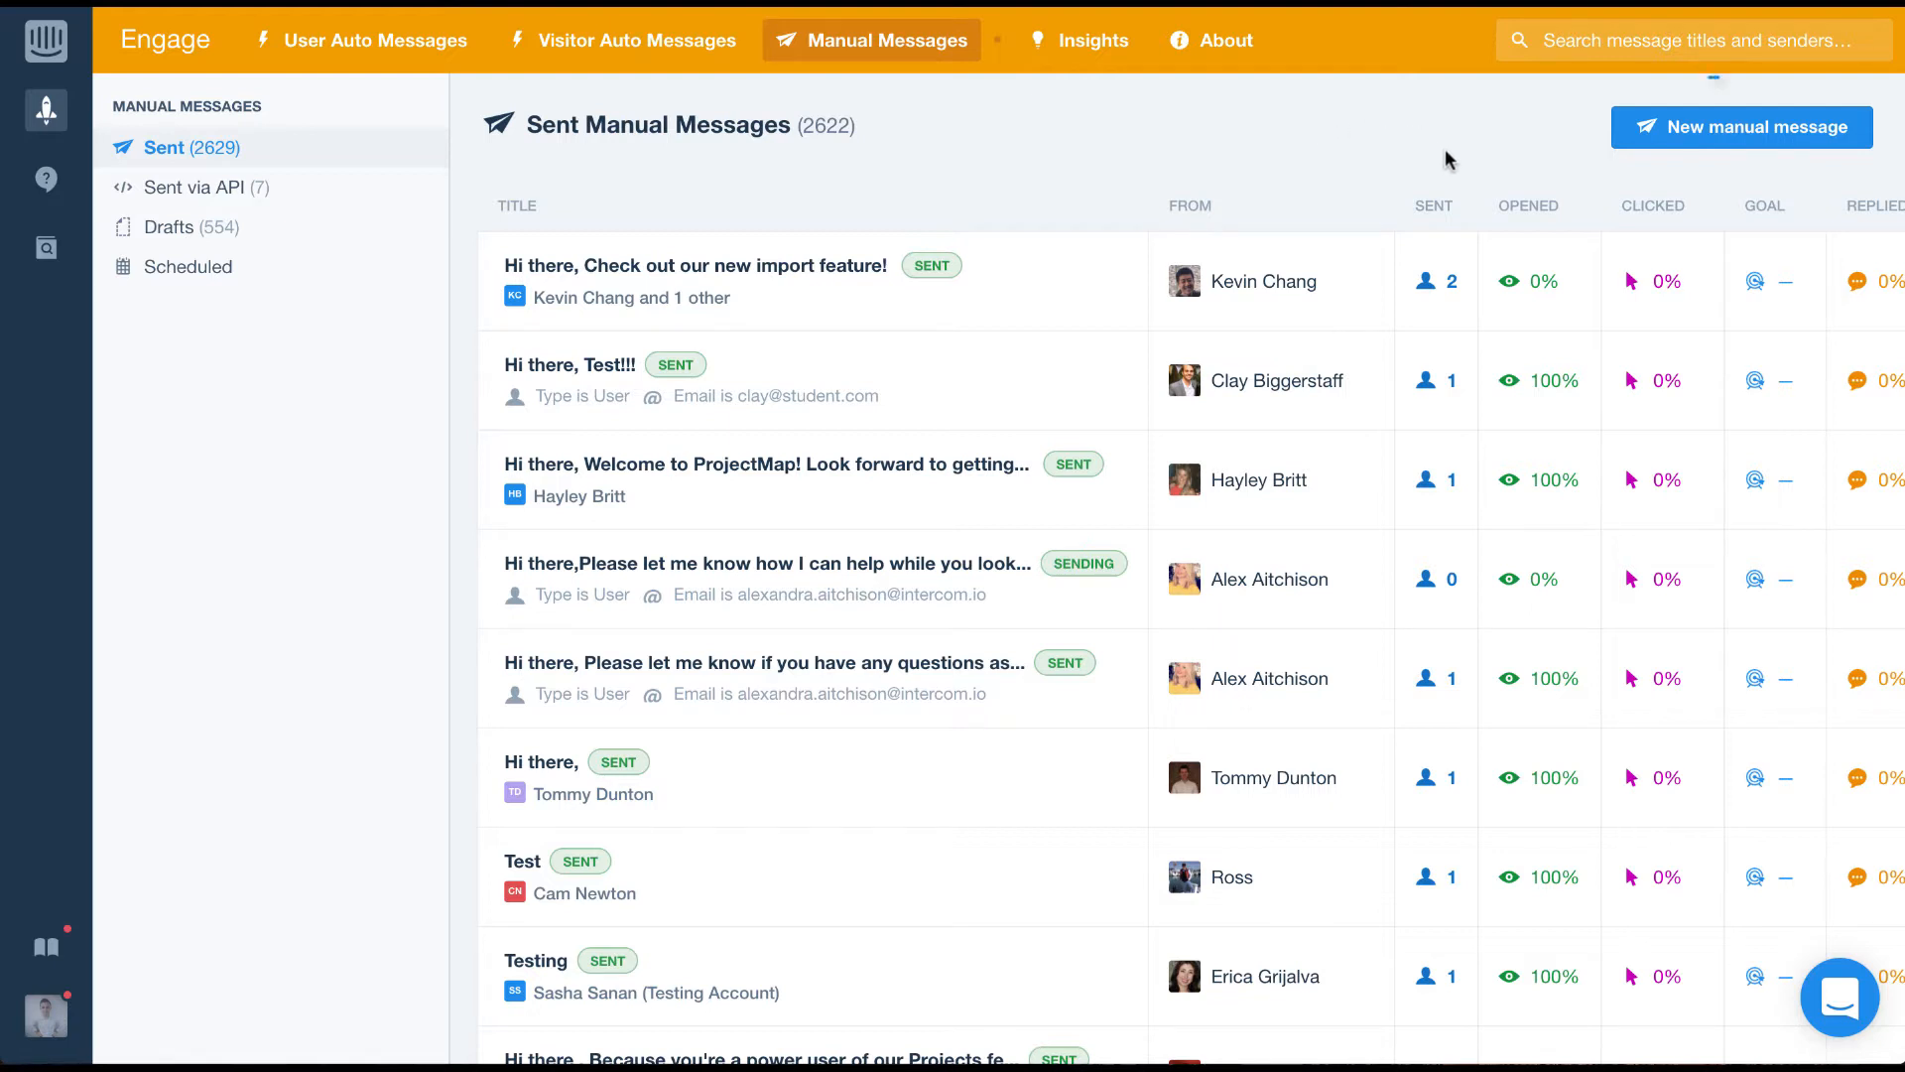
{"action": "left_click", "coordinate": [1736, 141]}
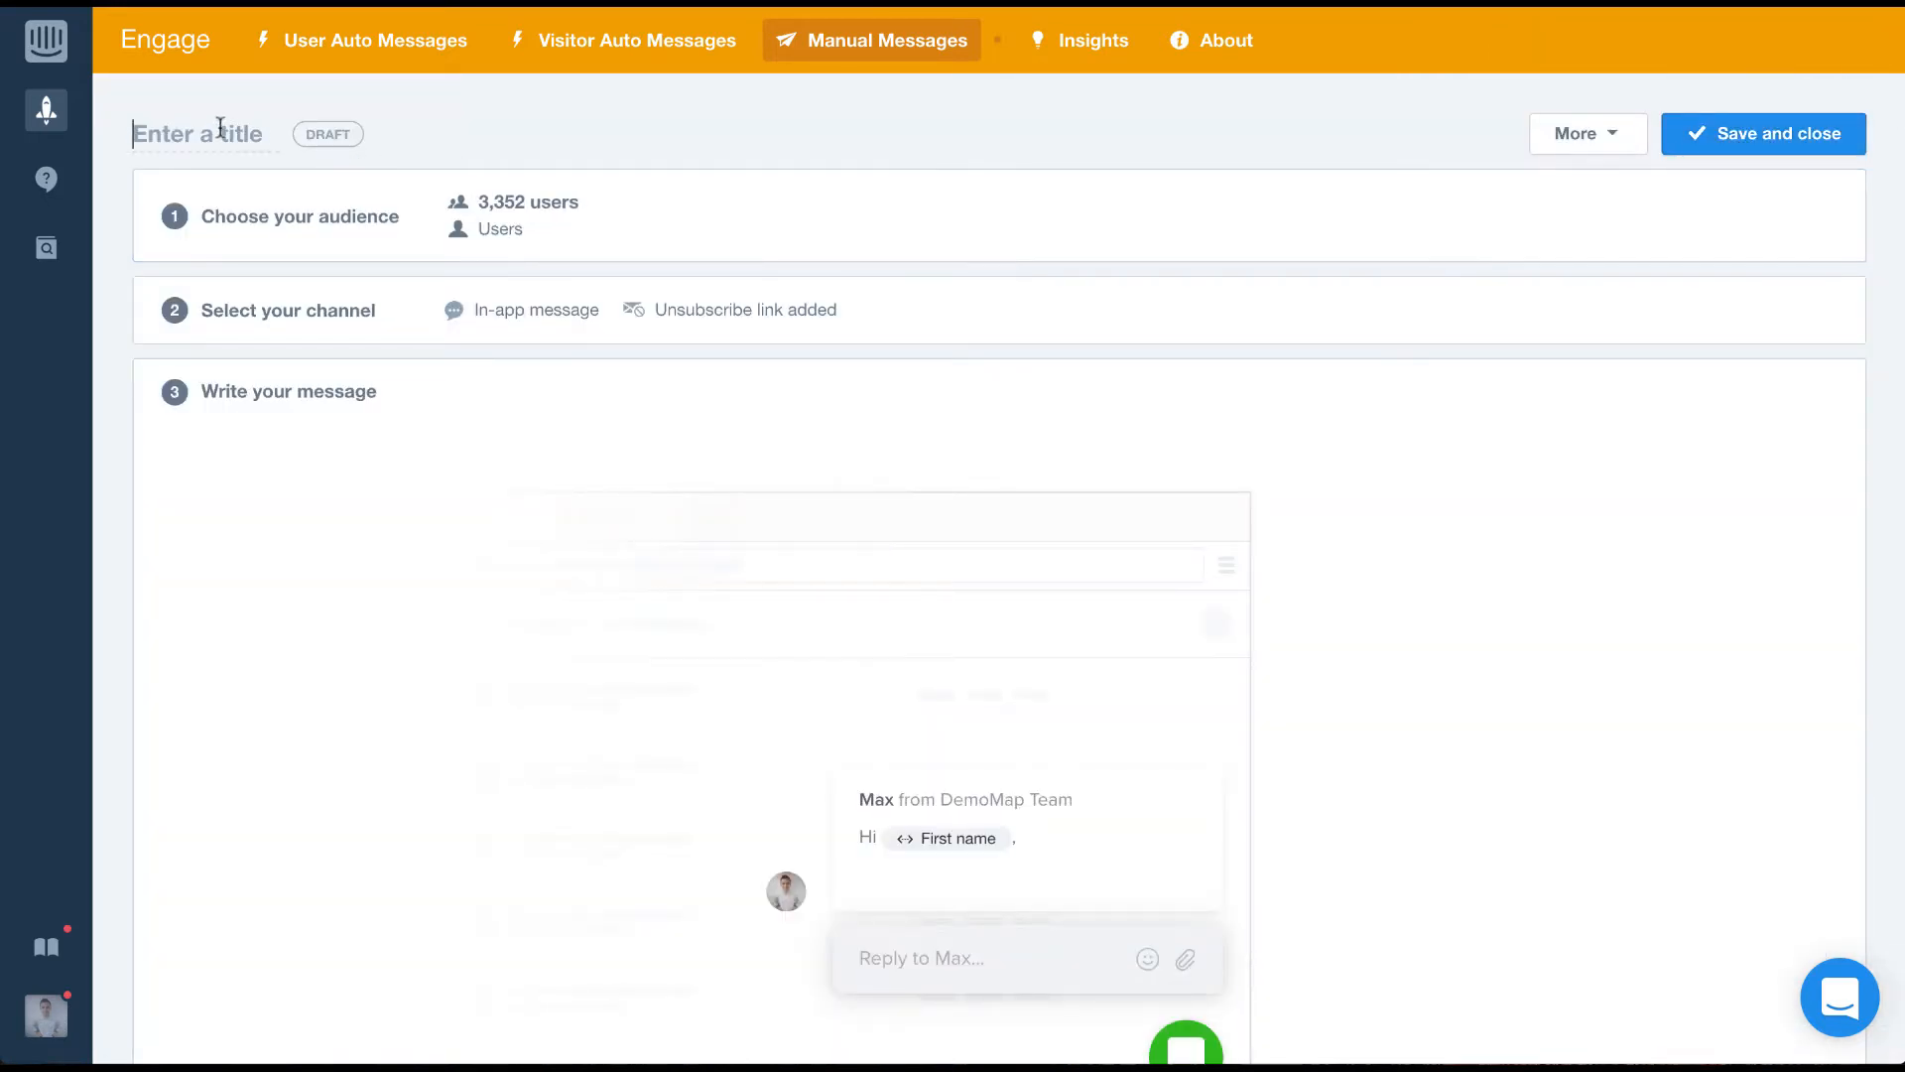
Step: Title the message "Accounting Integration - Announcement"
{"action": "type", "text": "A"}
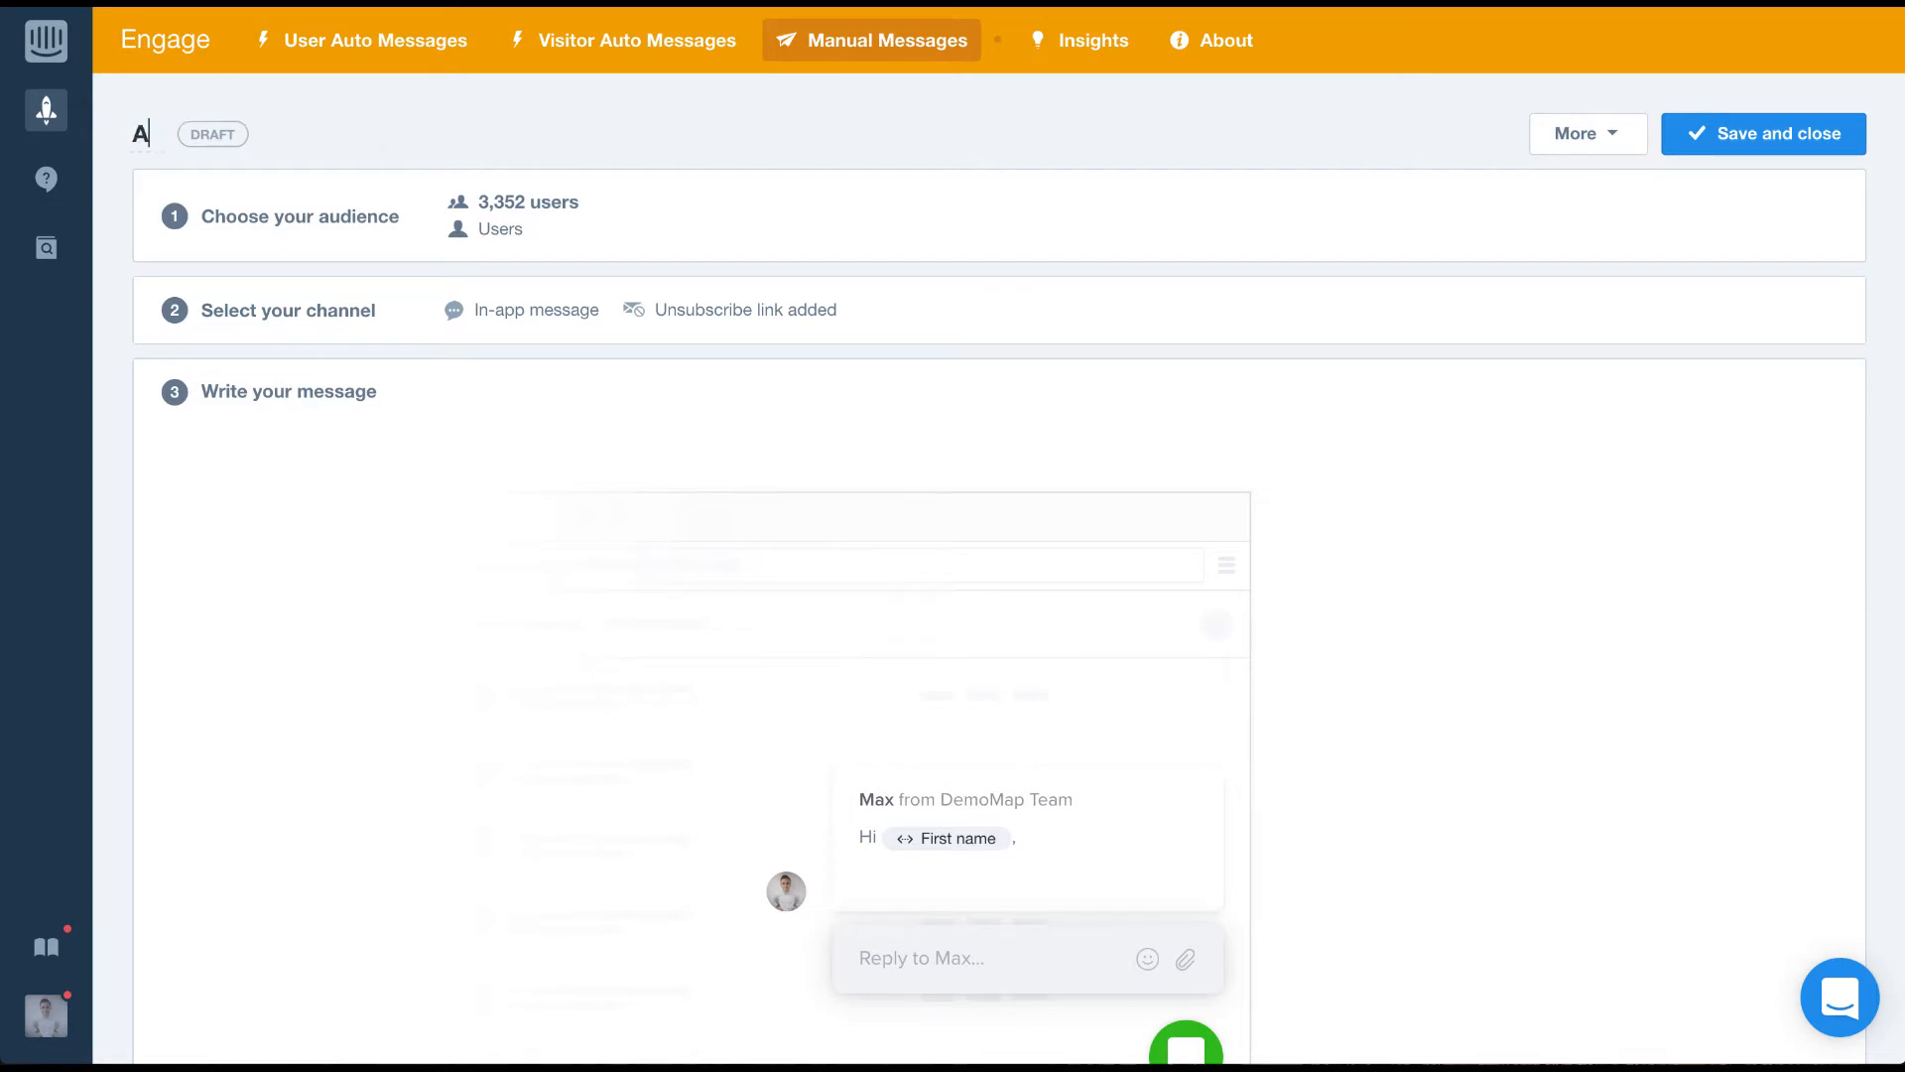
{"action": "type", "text": "ccounting in"}
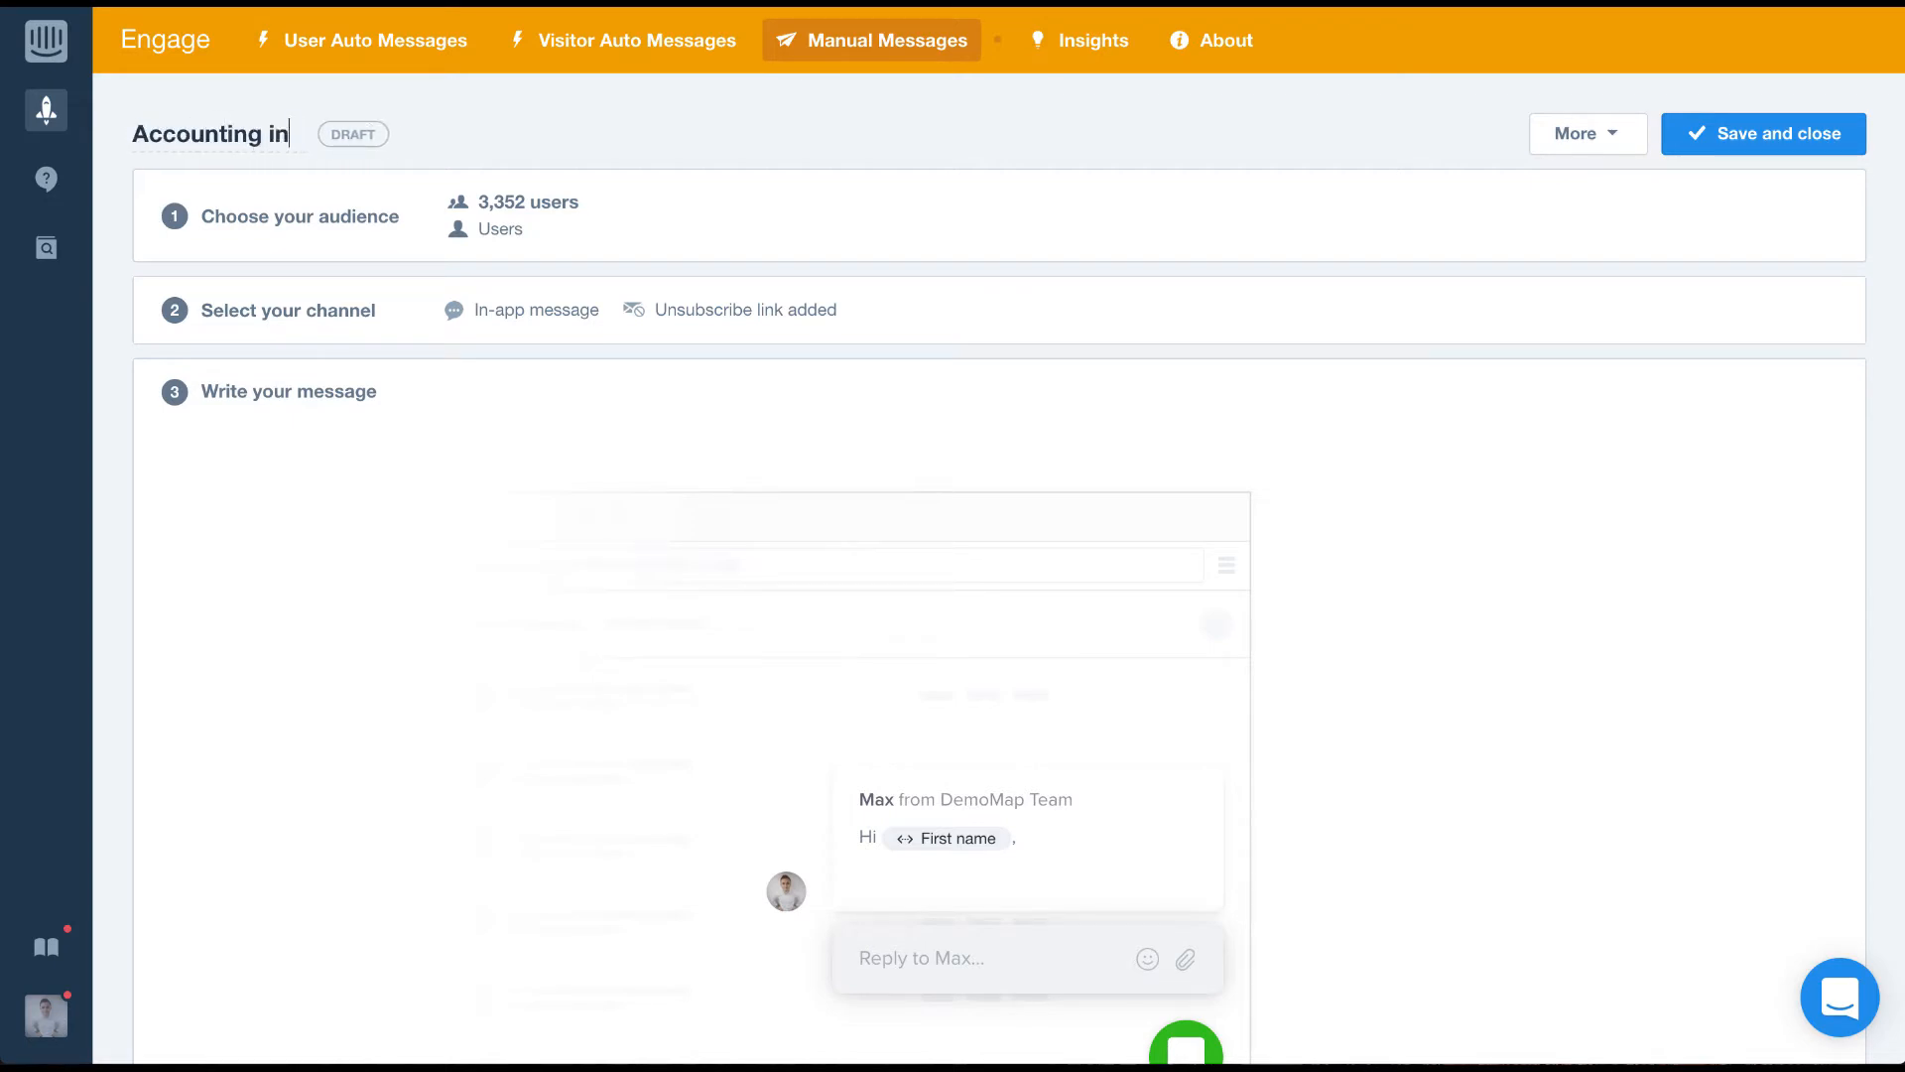
{"action": "key", "text": "BackSpace"}
{"action": "key", "text": "BackSpace"}
{"action": "type", "text": "Integration - "}
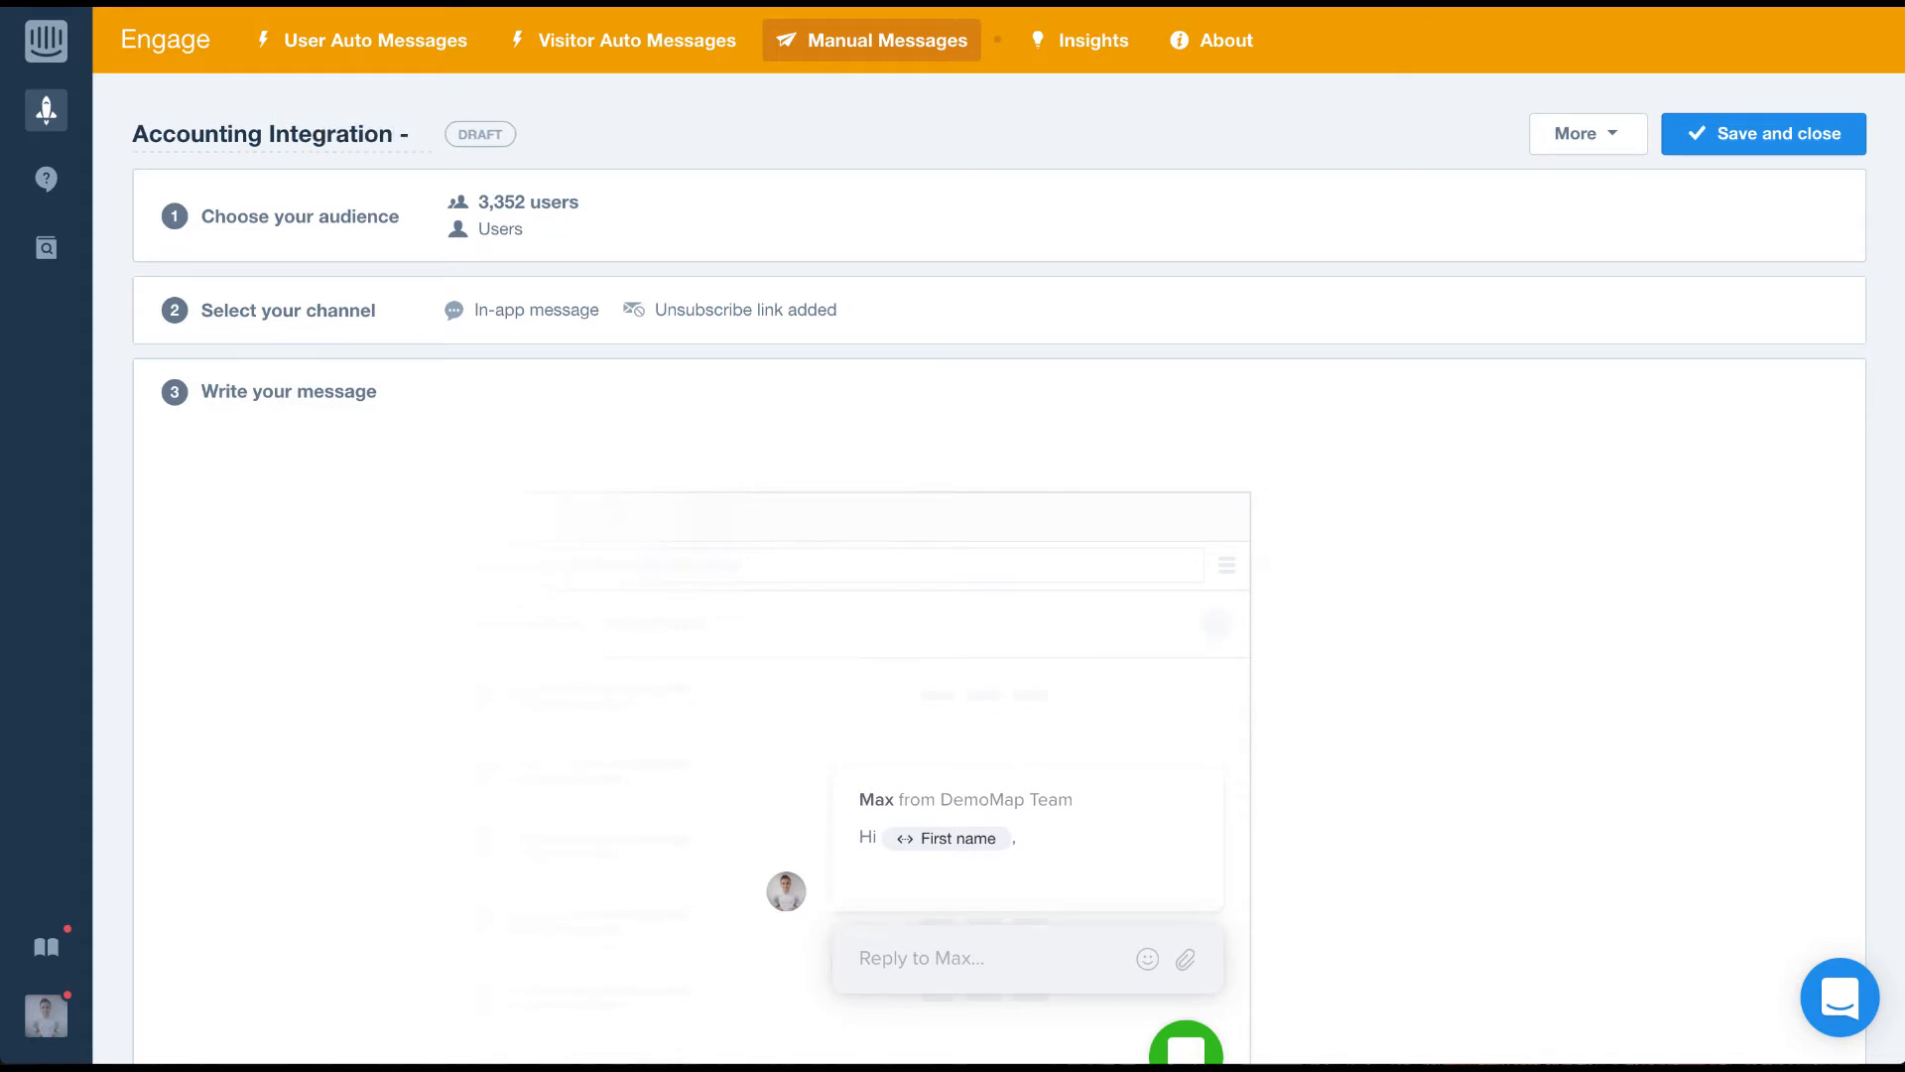
{"action": "type", "text": "Announcement"}
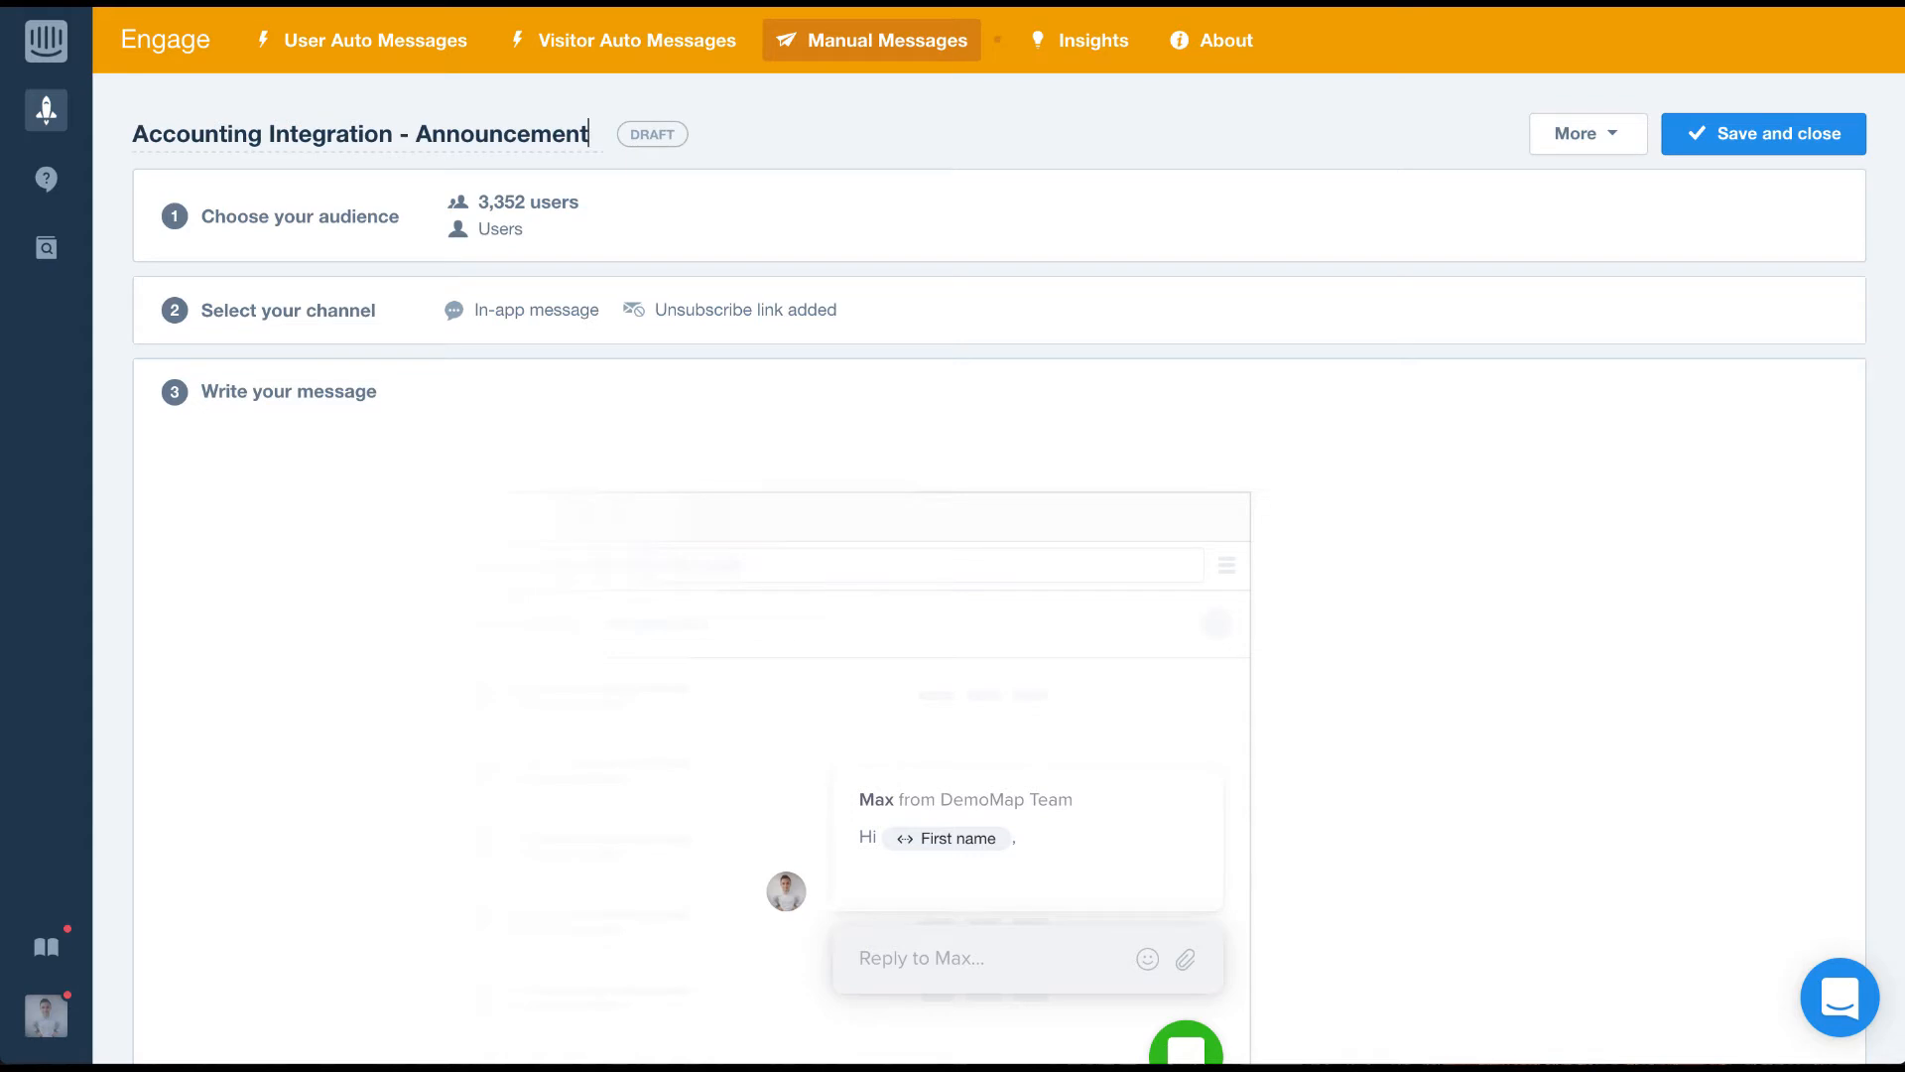
Step: Restrict the message's audience to users whose accounting integration attribute is false and finish the audience section
{"action": "left_click", "coordinate": [608, 239]}
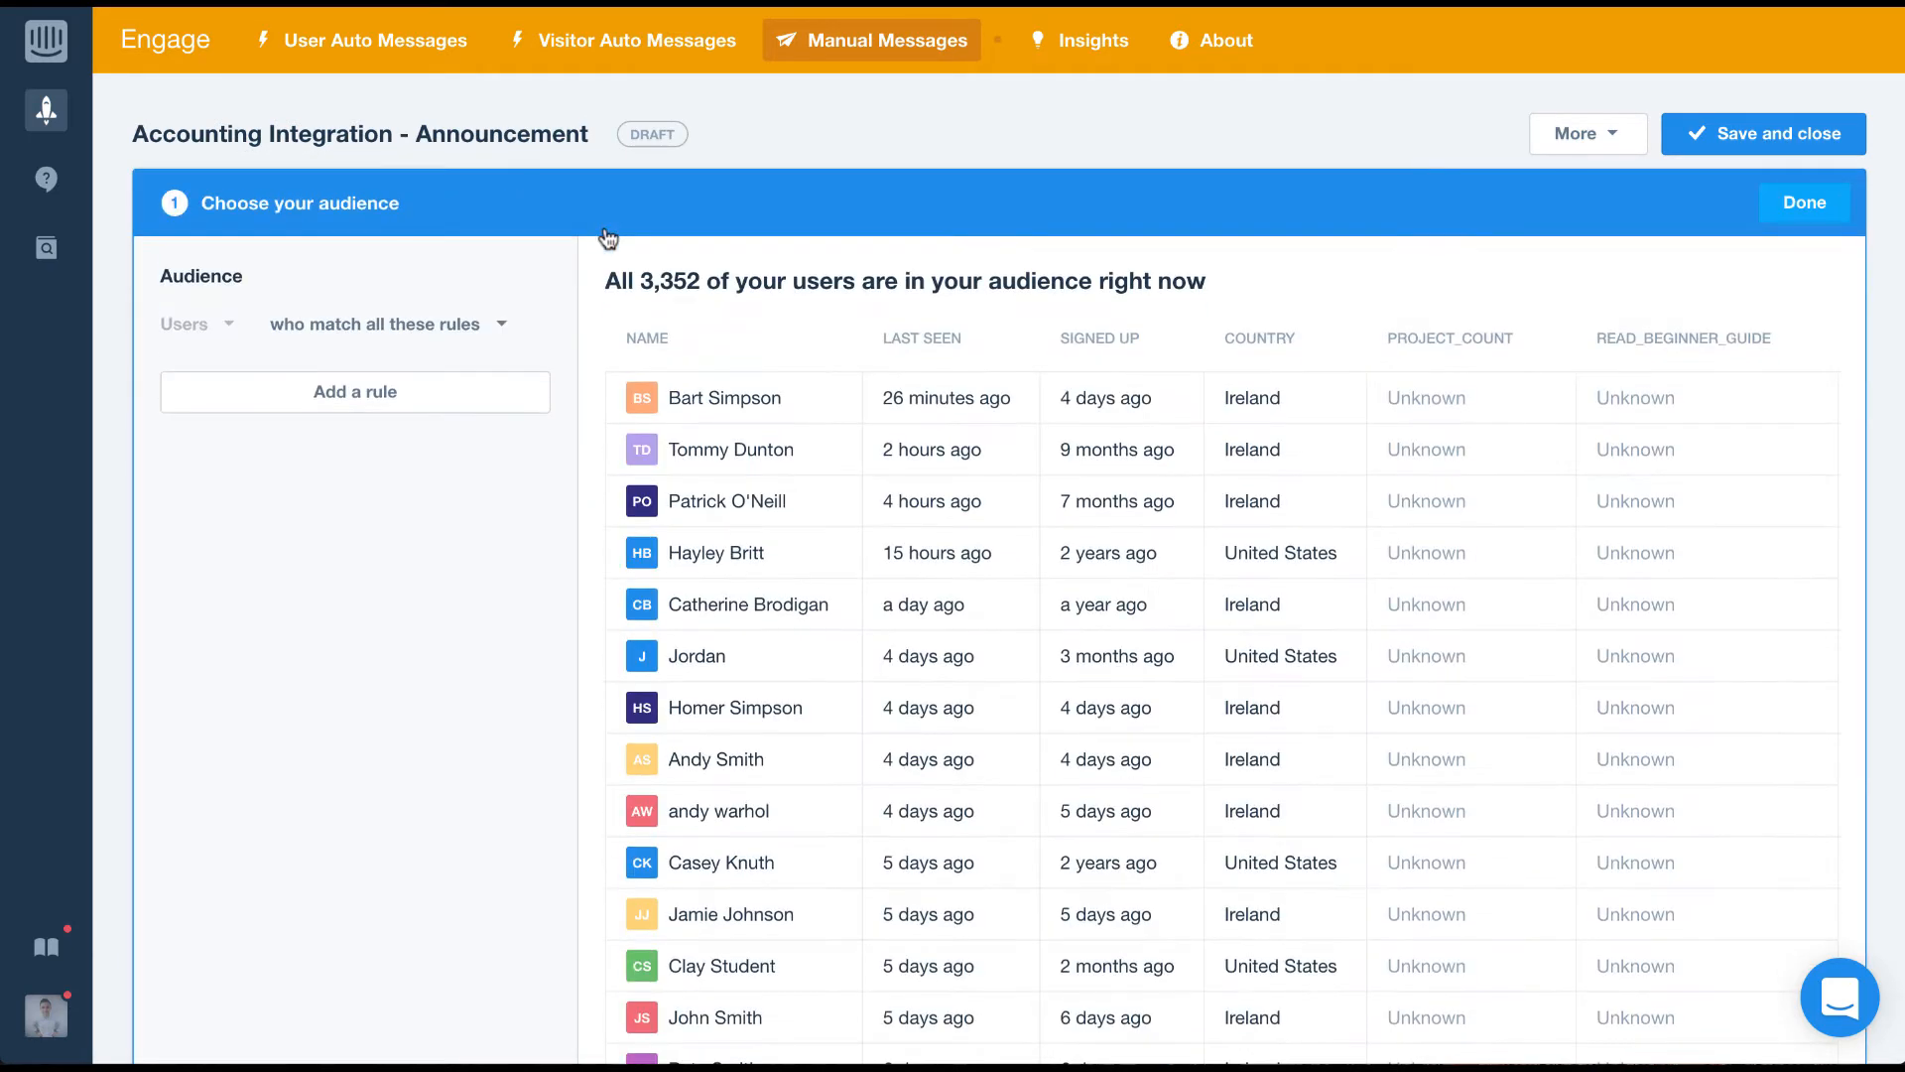
{"action": "scroll", "coordinate": [568, 357], "scroll_direction": "down", "scroll_amount": 1}
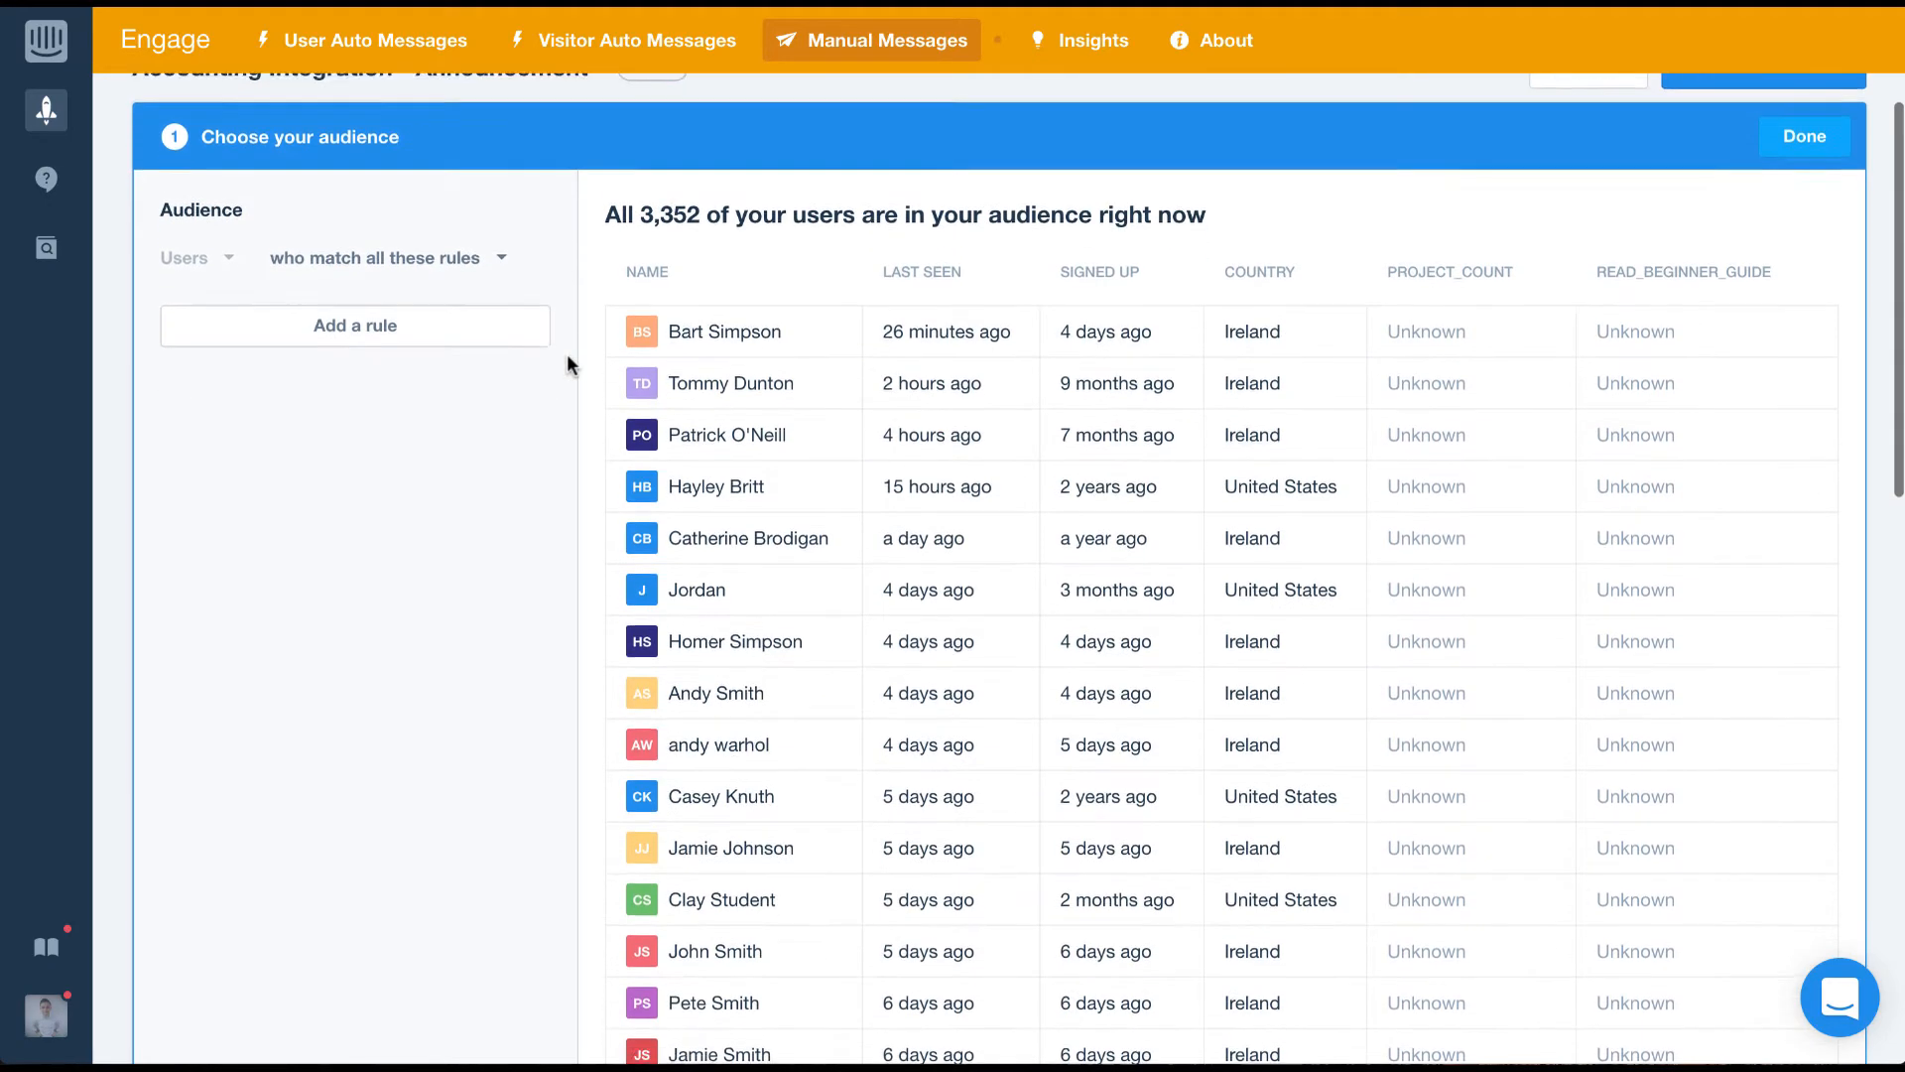
{"action": "left_click", "coordinate": [448, 338]}
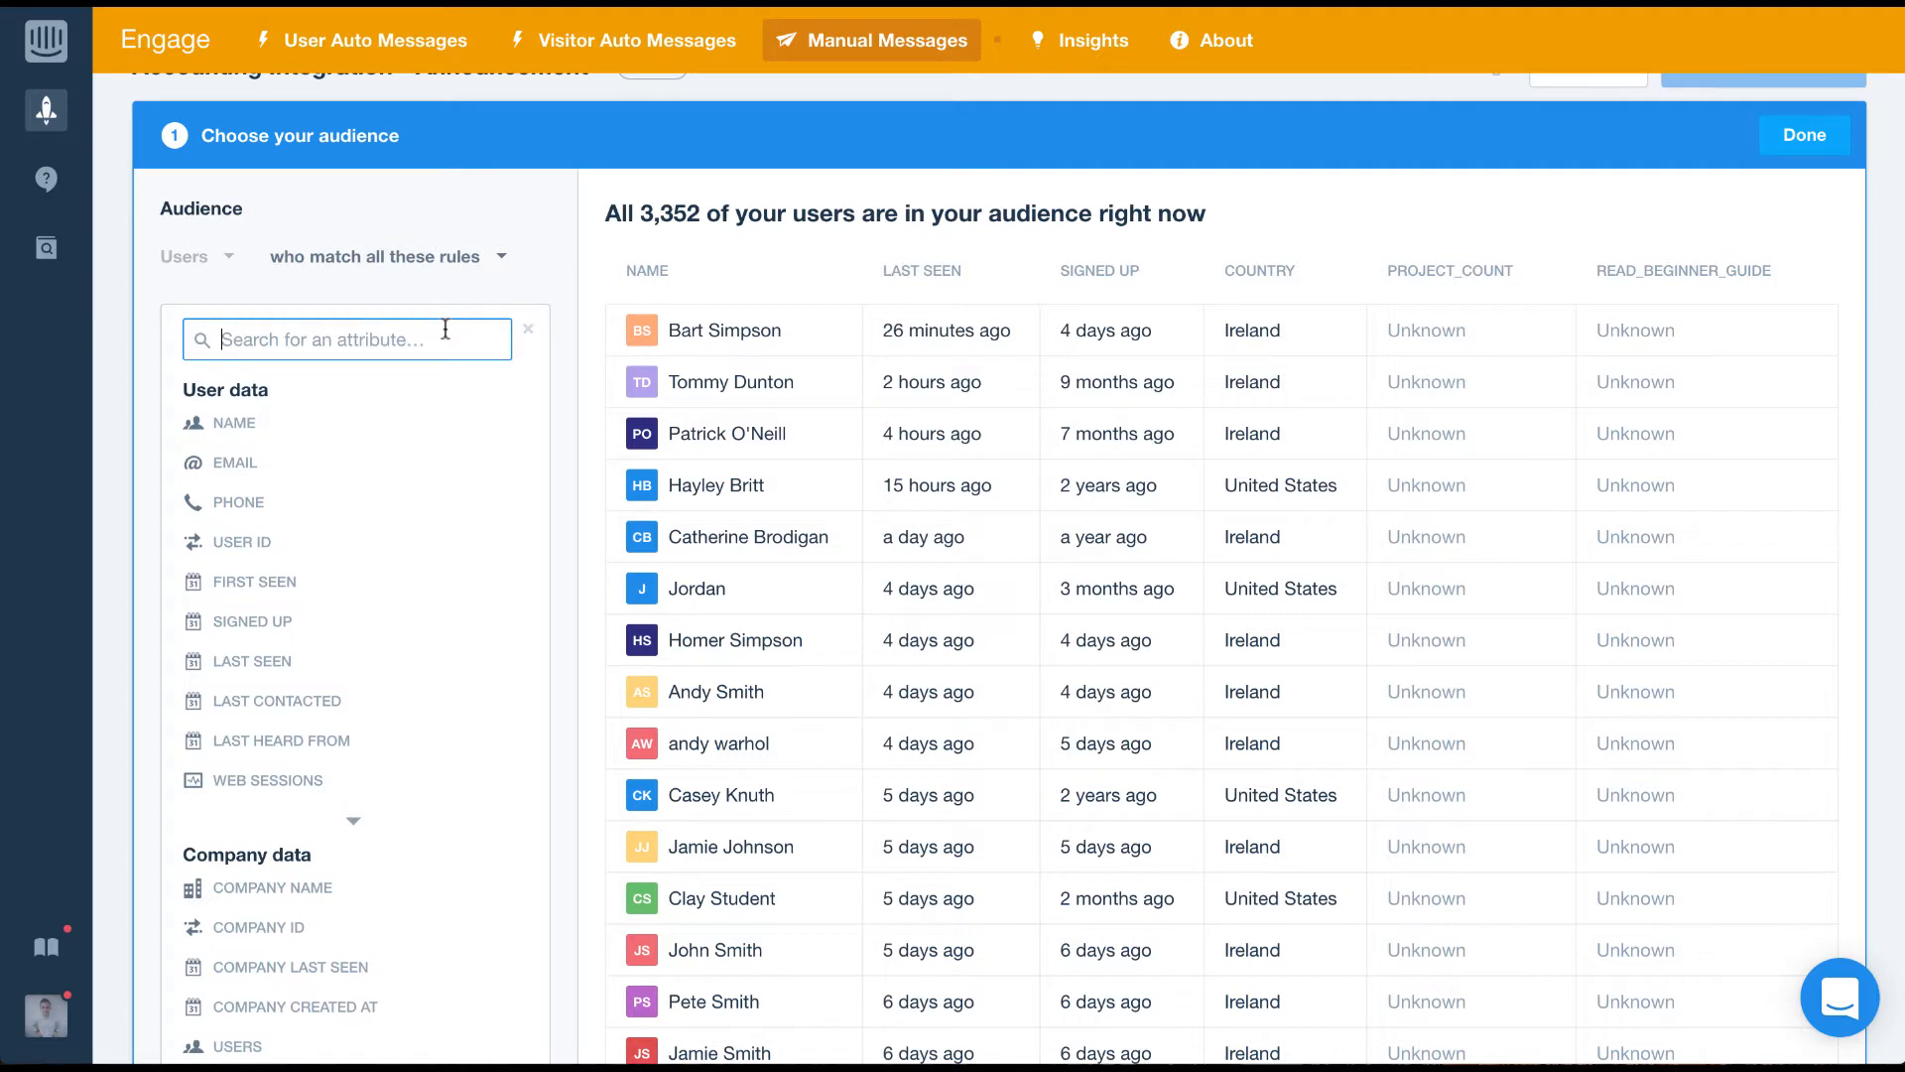
{"action": "scroll", "coordinate": [446, 329], "scroll_direction": "down", "scroll_amount": 1}
{"action": "scroll", "coordinate": [444, 326], "scroll_direction": "down", "scroll_amount": 2}
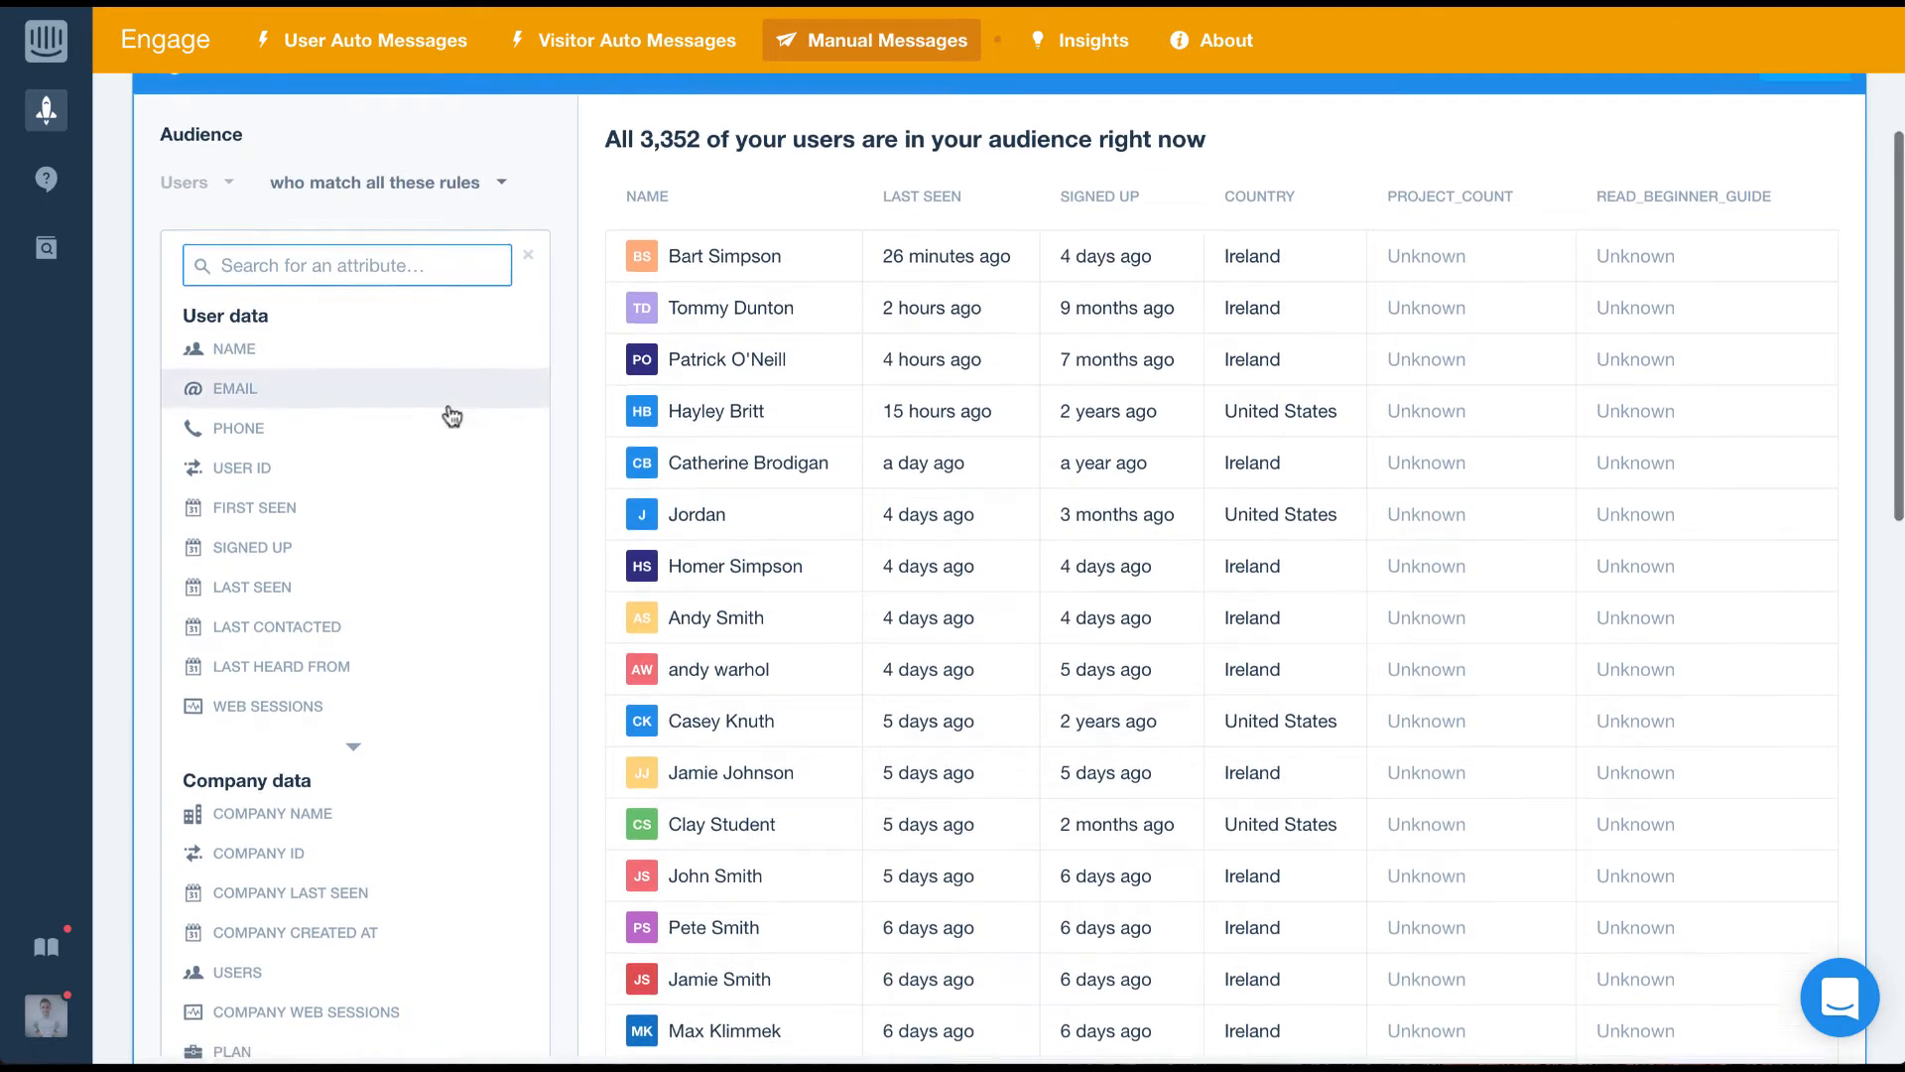
{"action": "scroll", "coordinate": [447, 413], "scroll_direction": "up", "scroll_amount": 2}
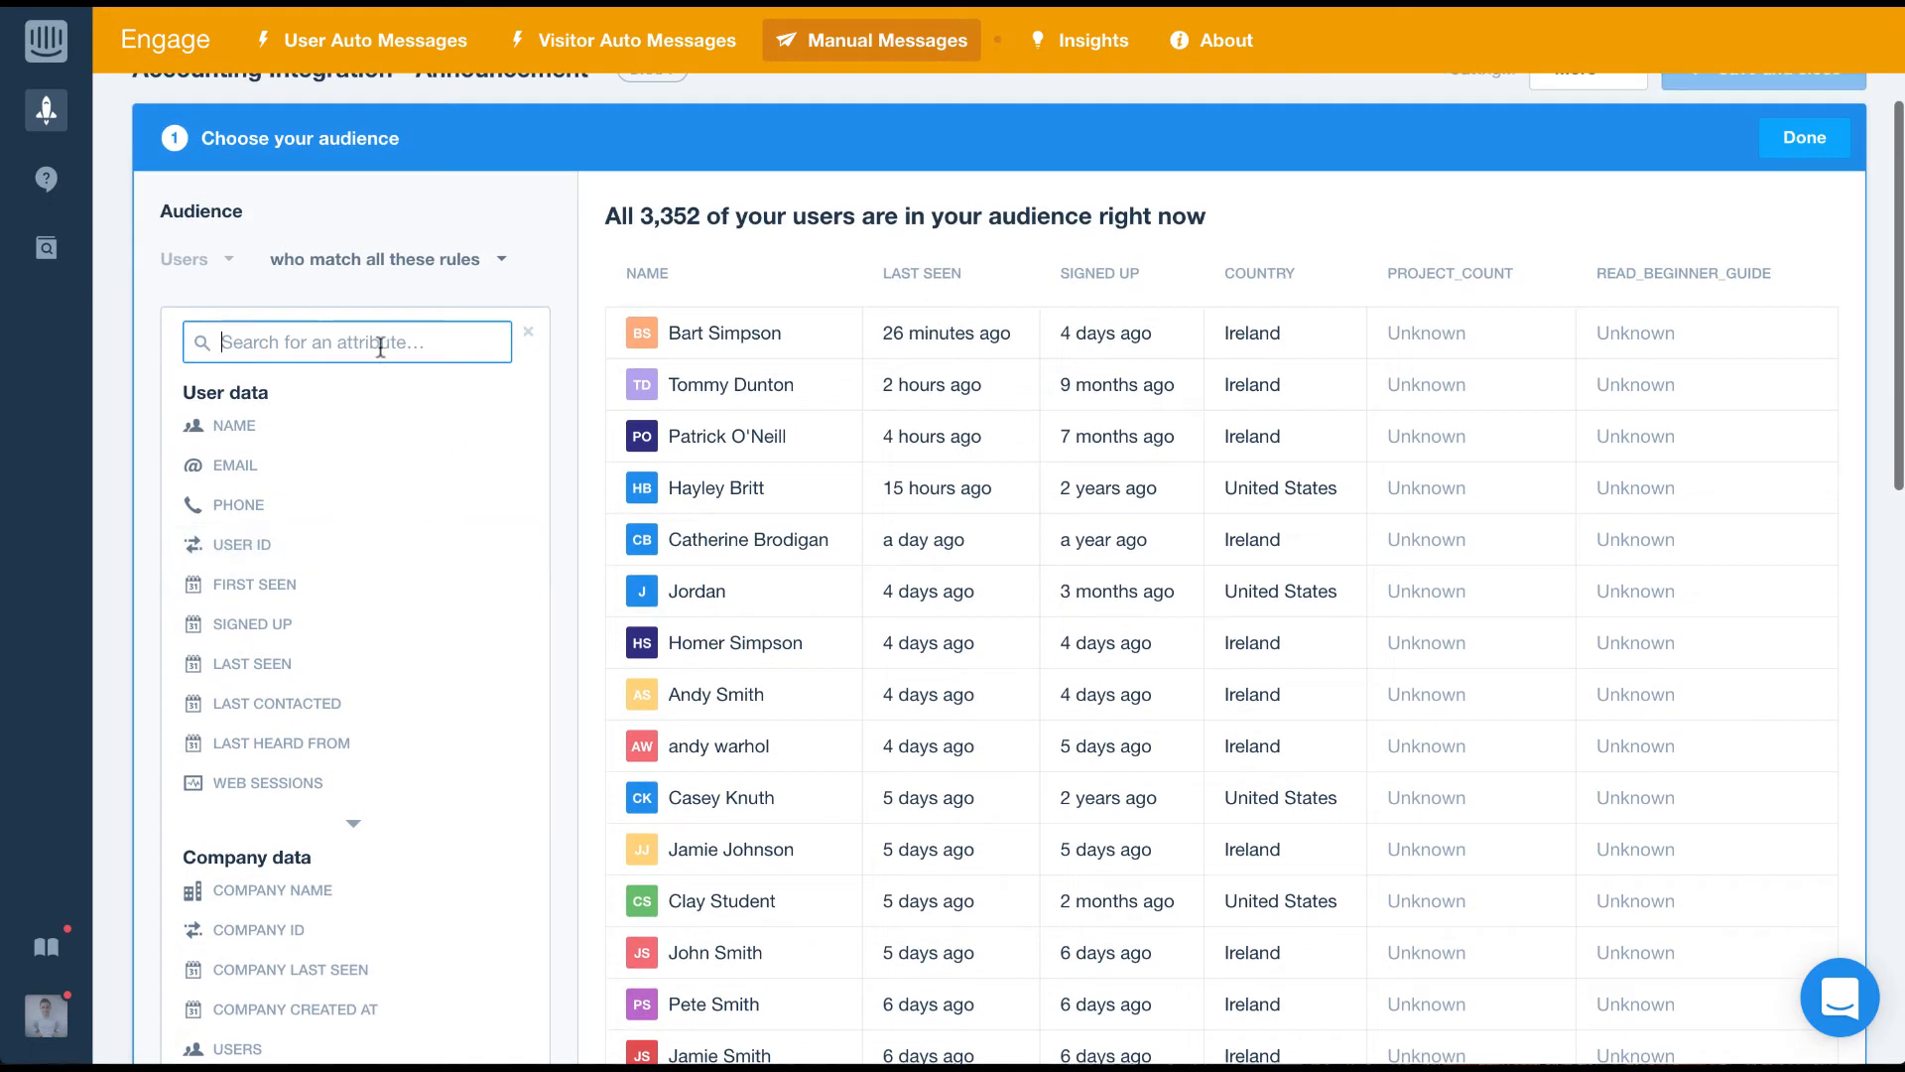
{"action": "type", "text": "acc"}
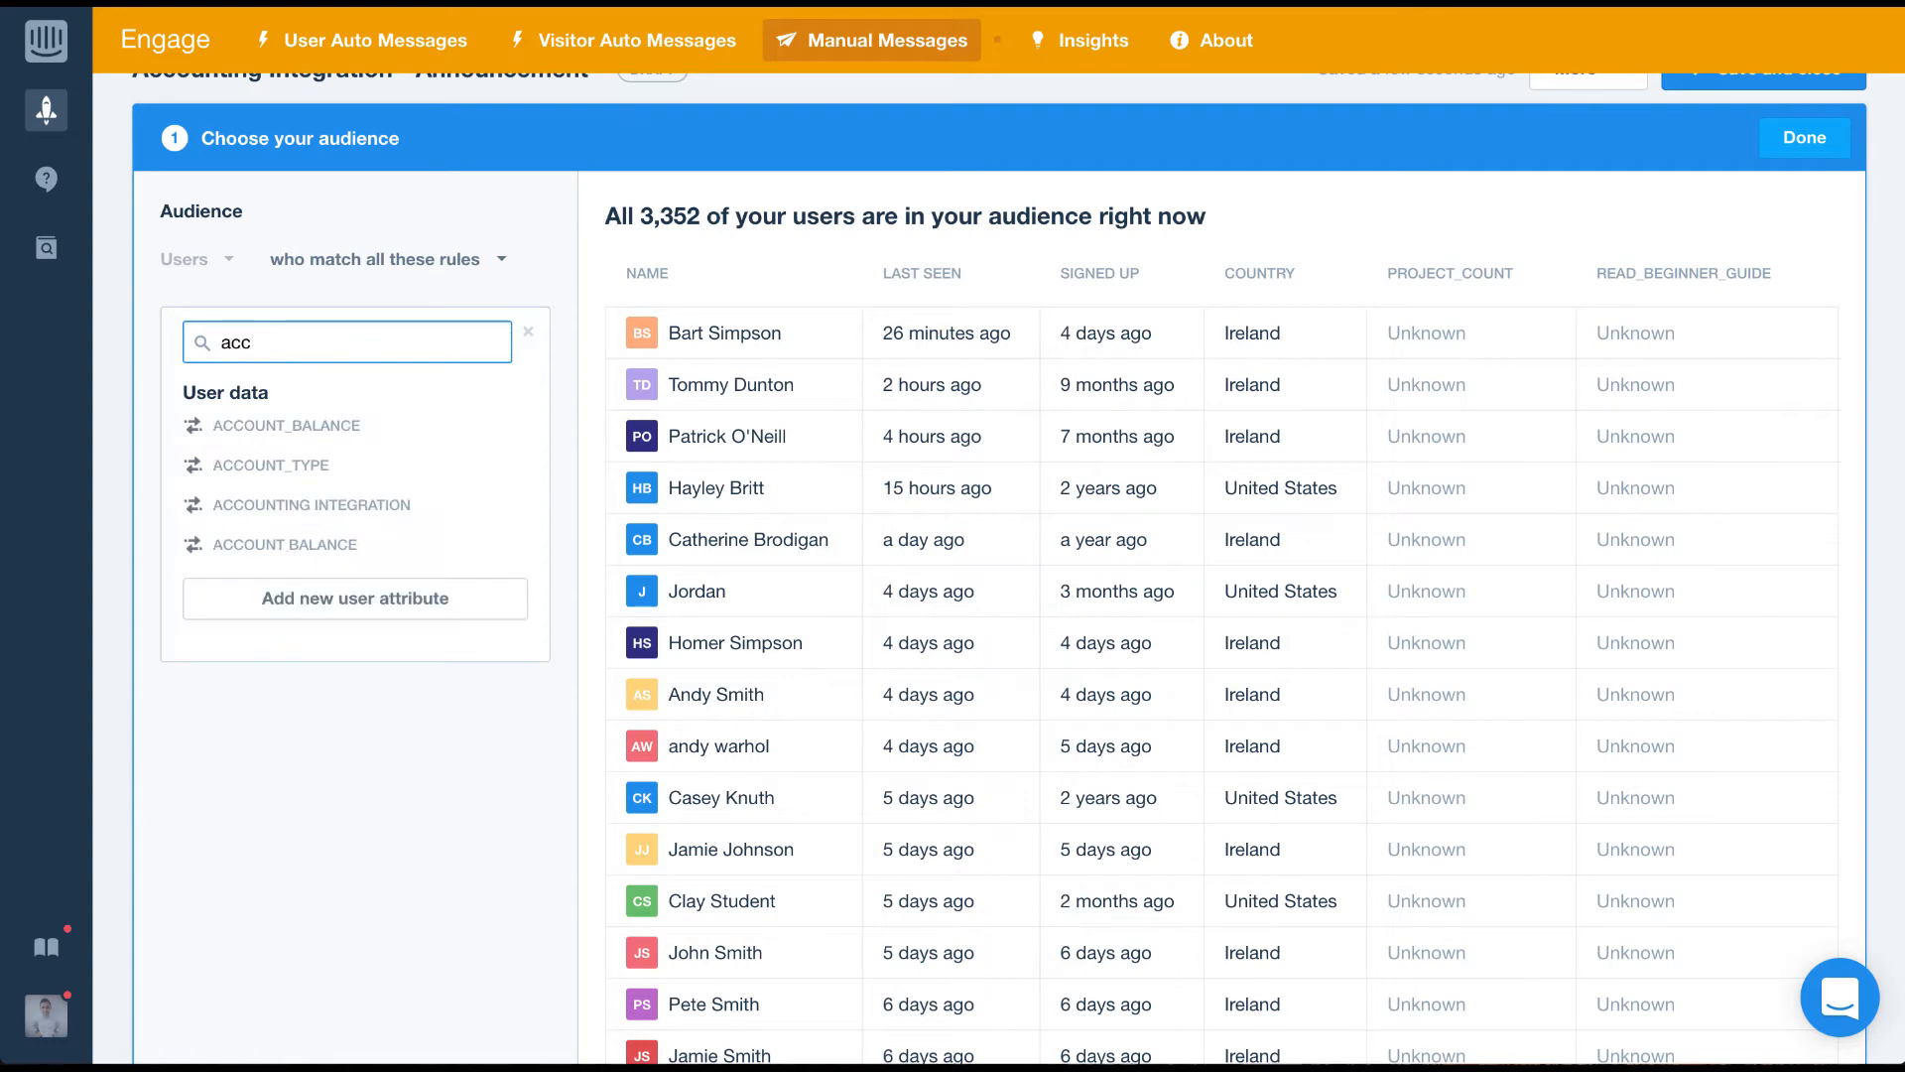
{"action": "left_click", "coordinate": [388, 506]}
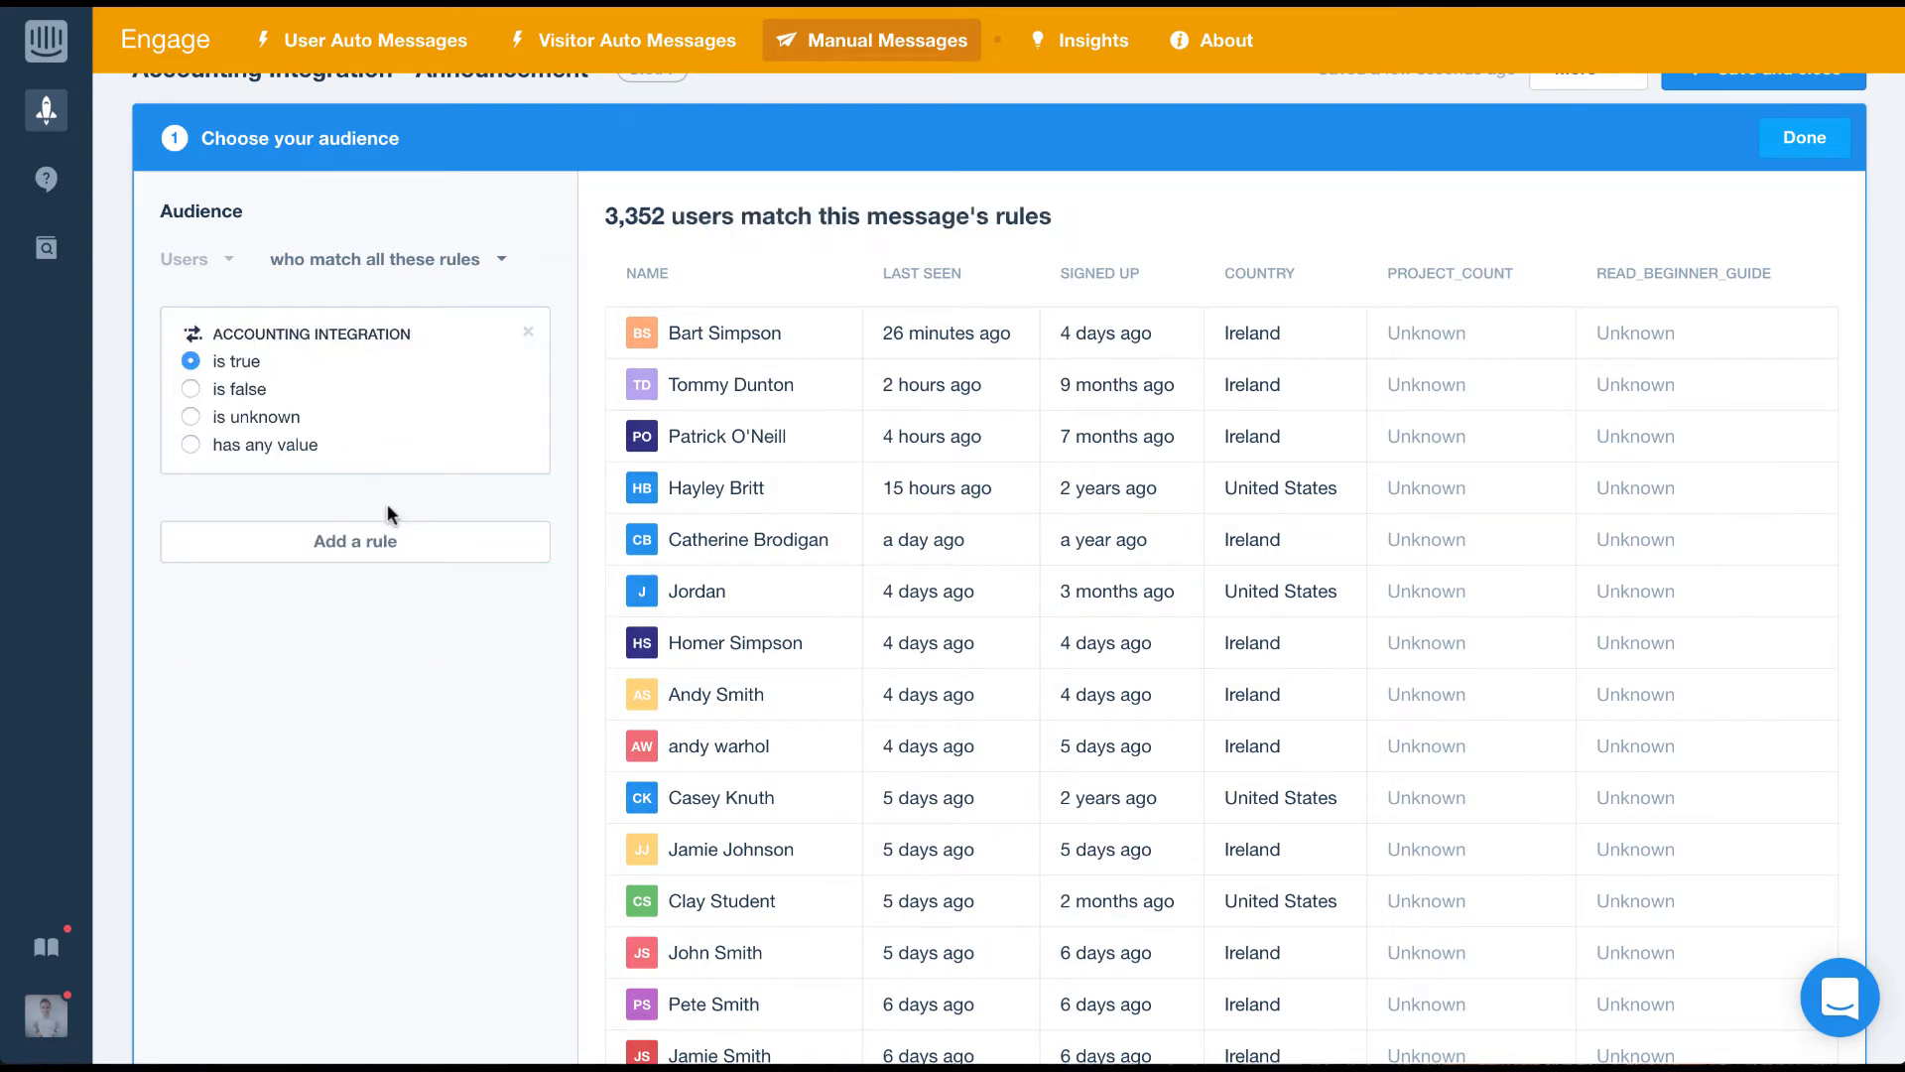
{"action": "left_click", "coordinate": [240, 388]}
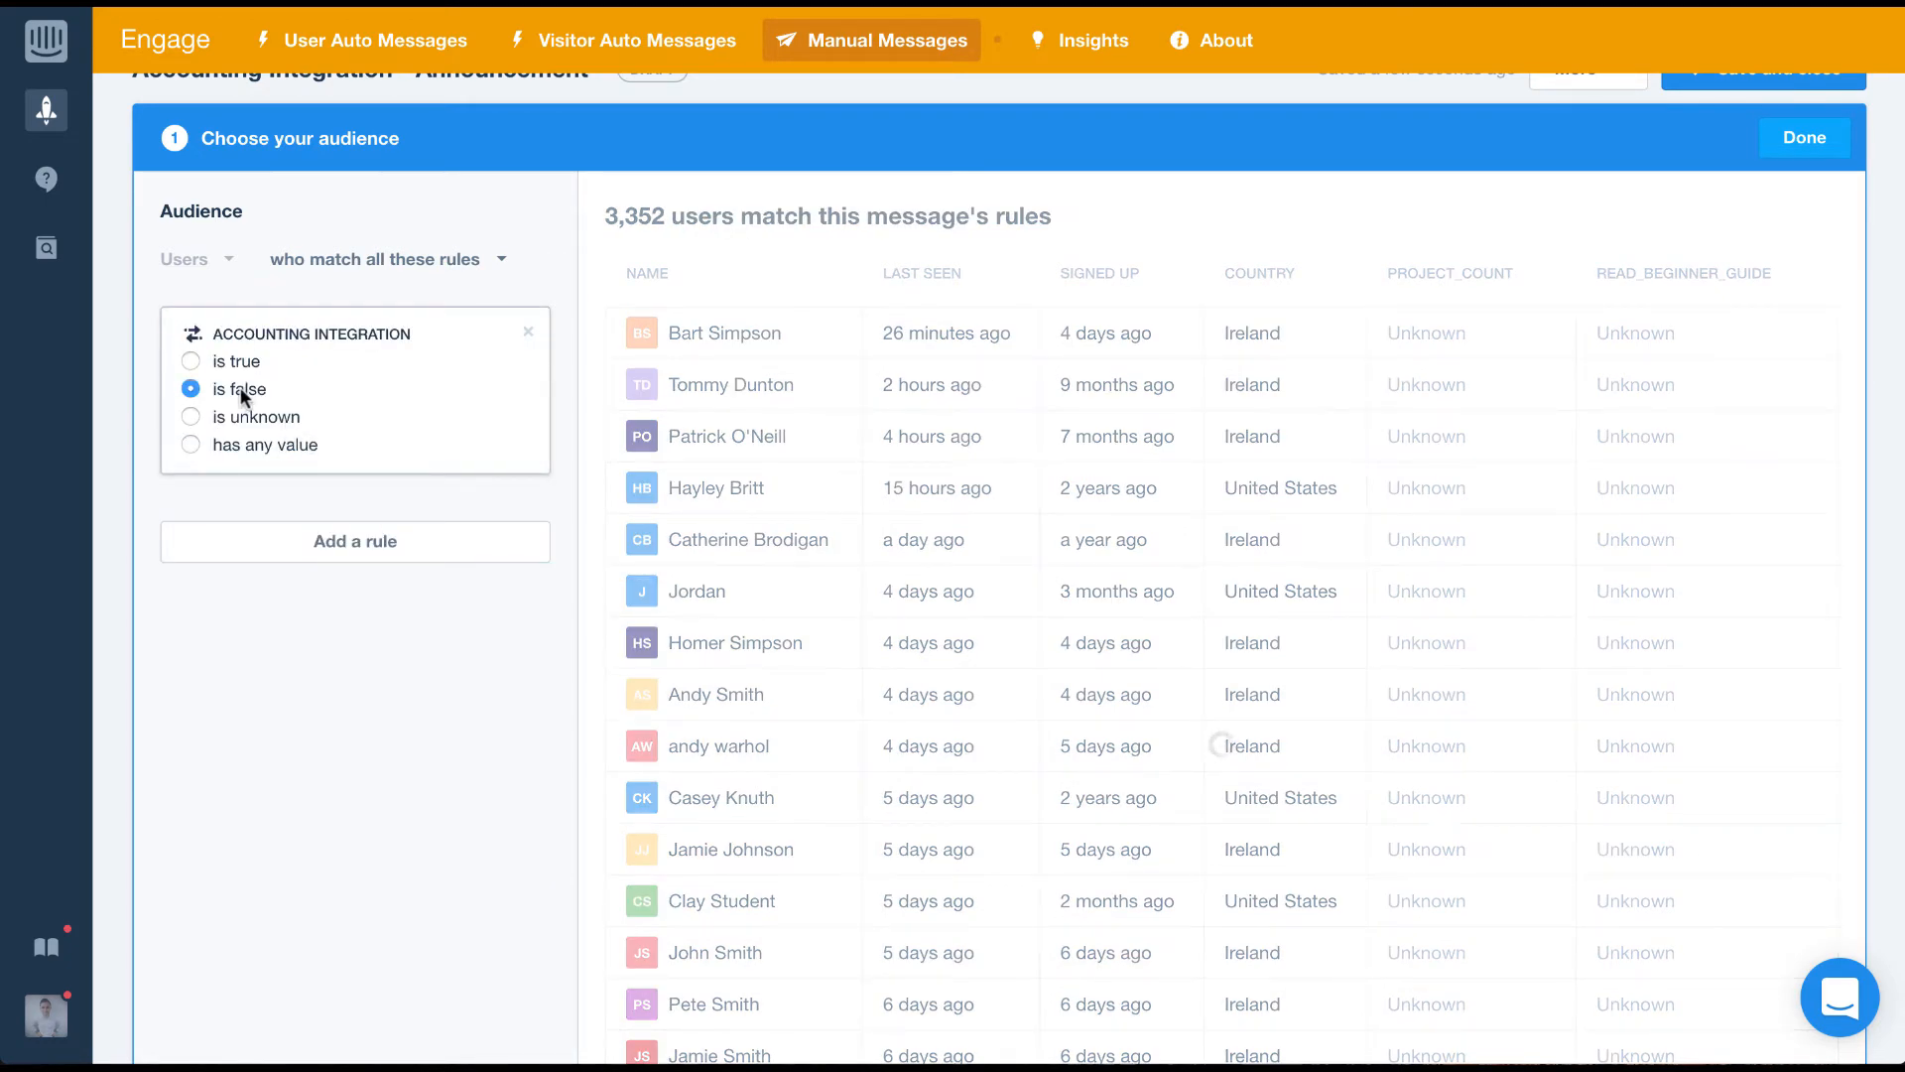
{"action": "left_click", "coordinate": [572, 450]}
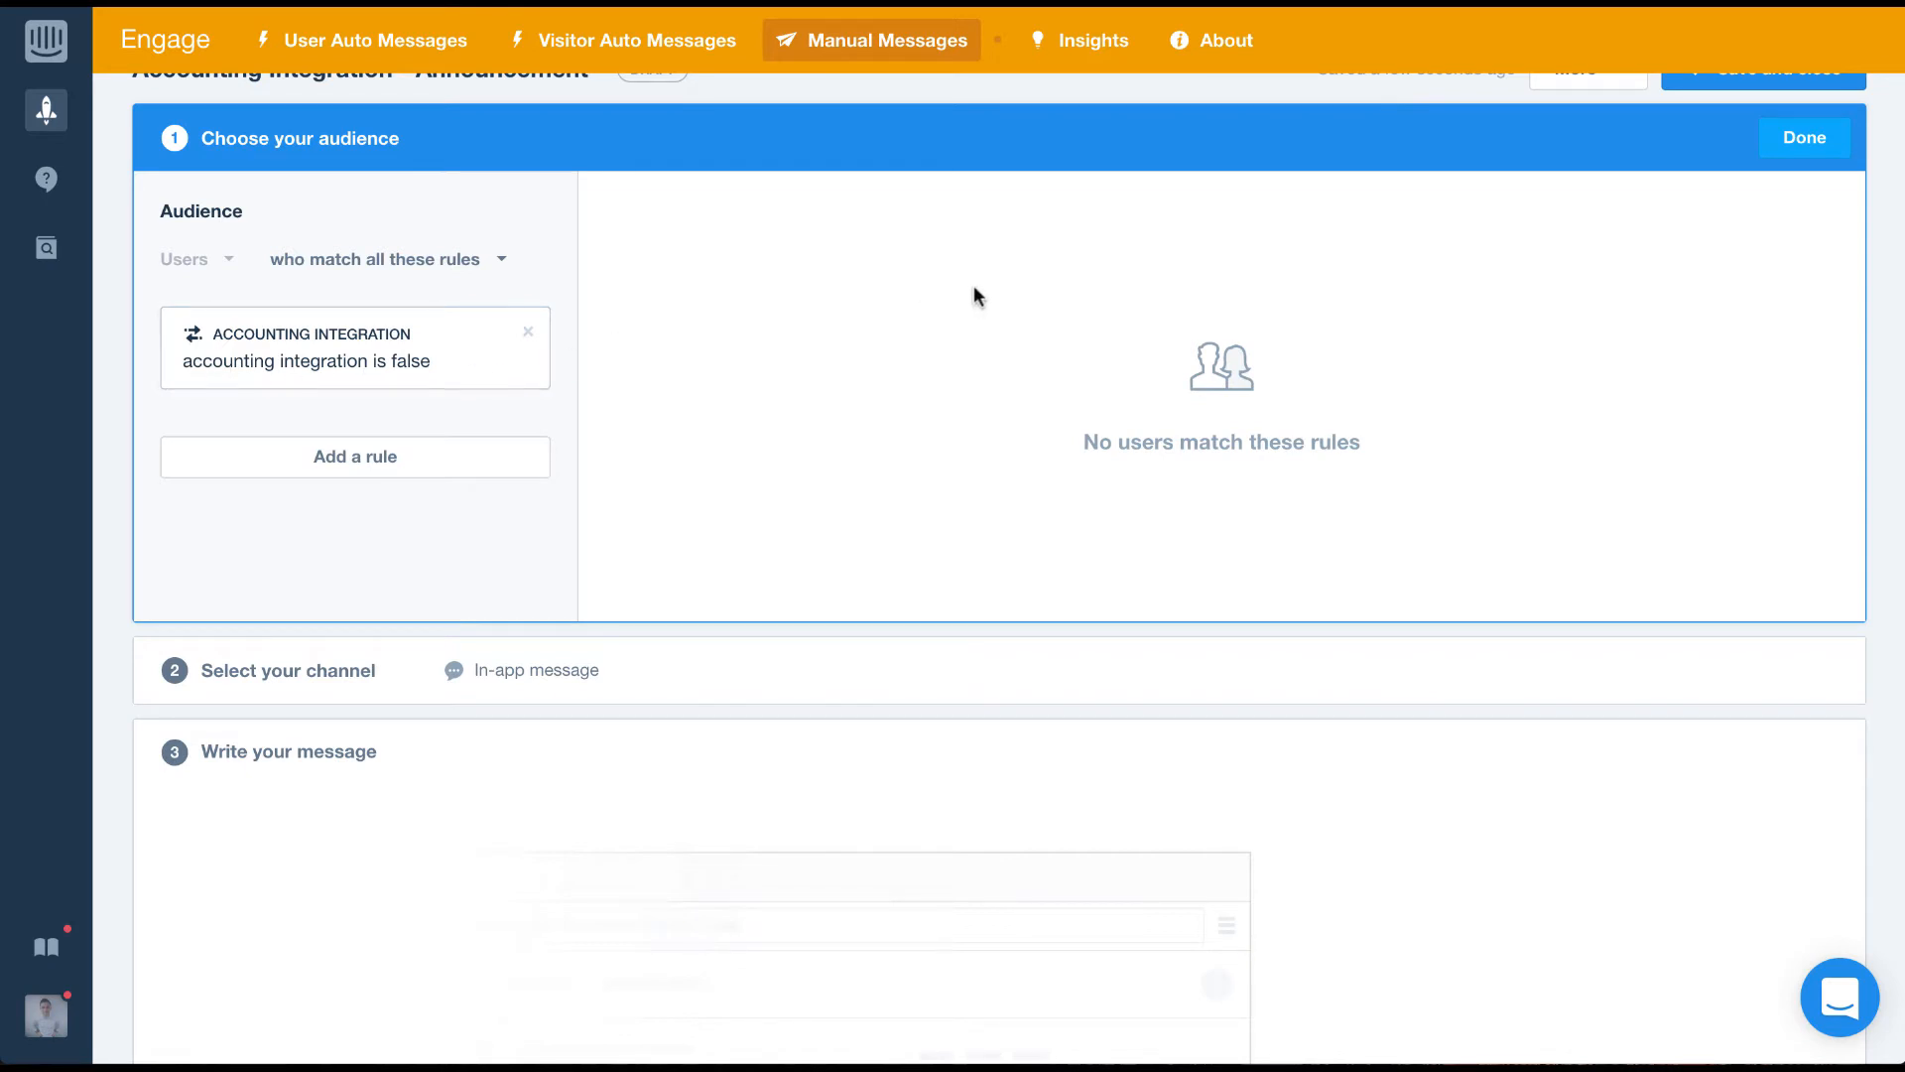
{"action": "left_click", "coordinate": [1805, 139]}
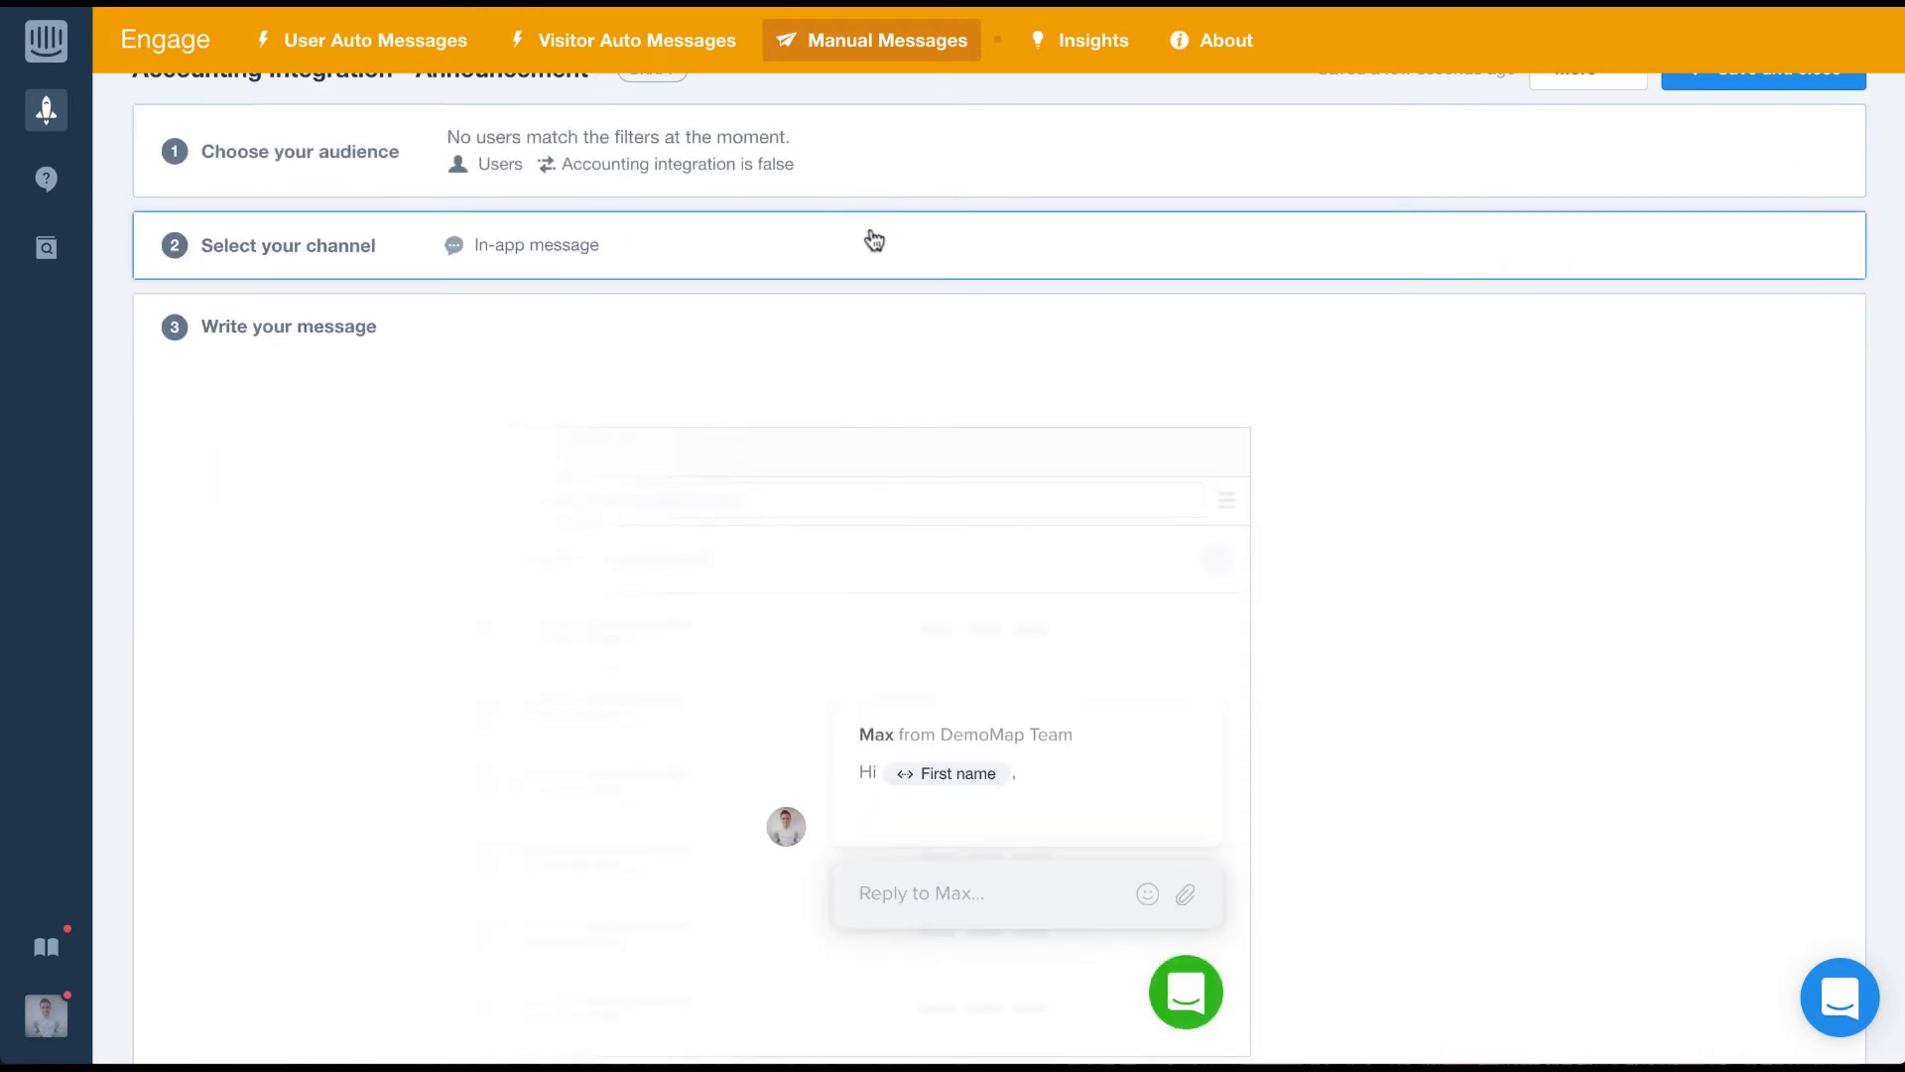
Step: Deliver the in-app message wherever users open the app first, add a mobile push notification, and finish the channel section
{"action": "left_click", "coordinate": [604, 260]}
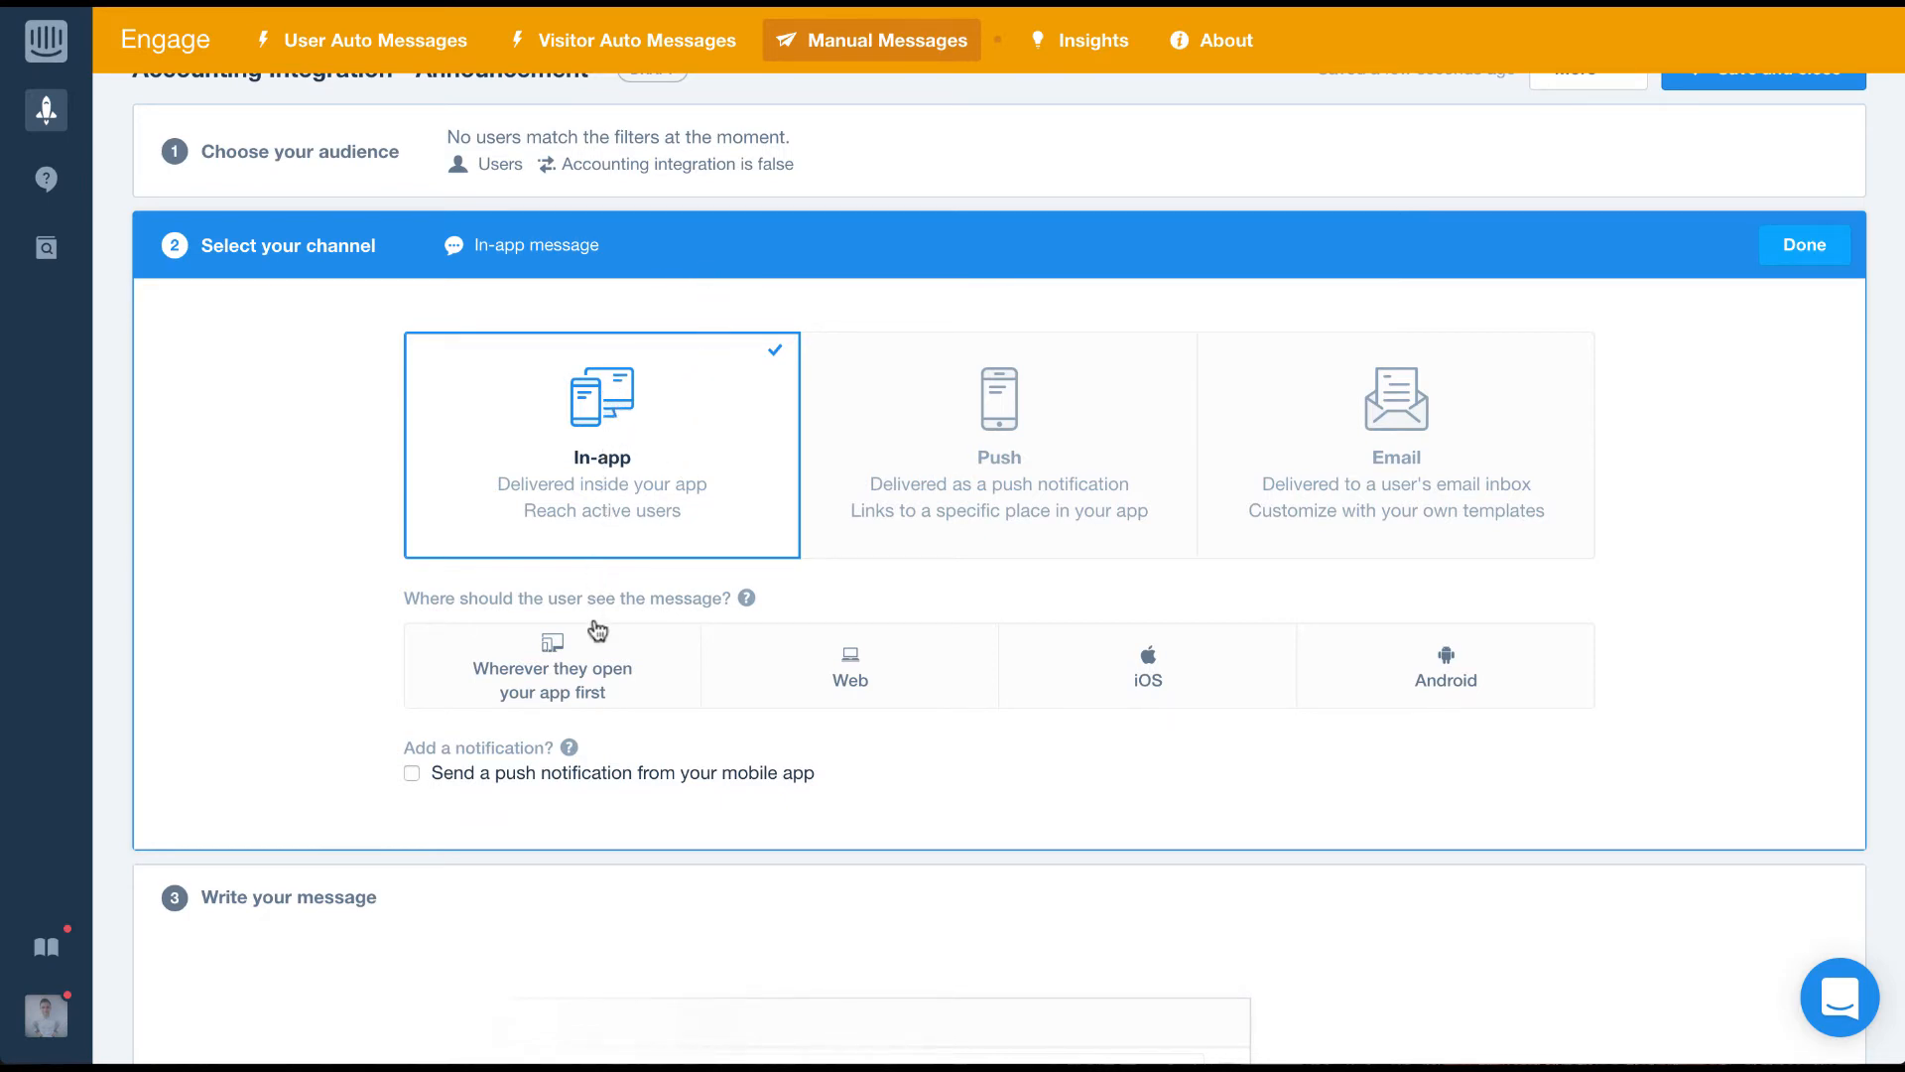
{"action": "left_click", "coordinate": [596, 665]}
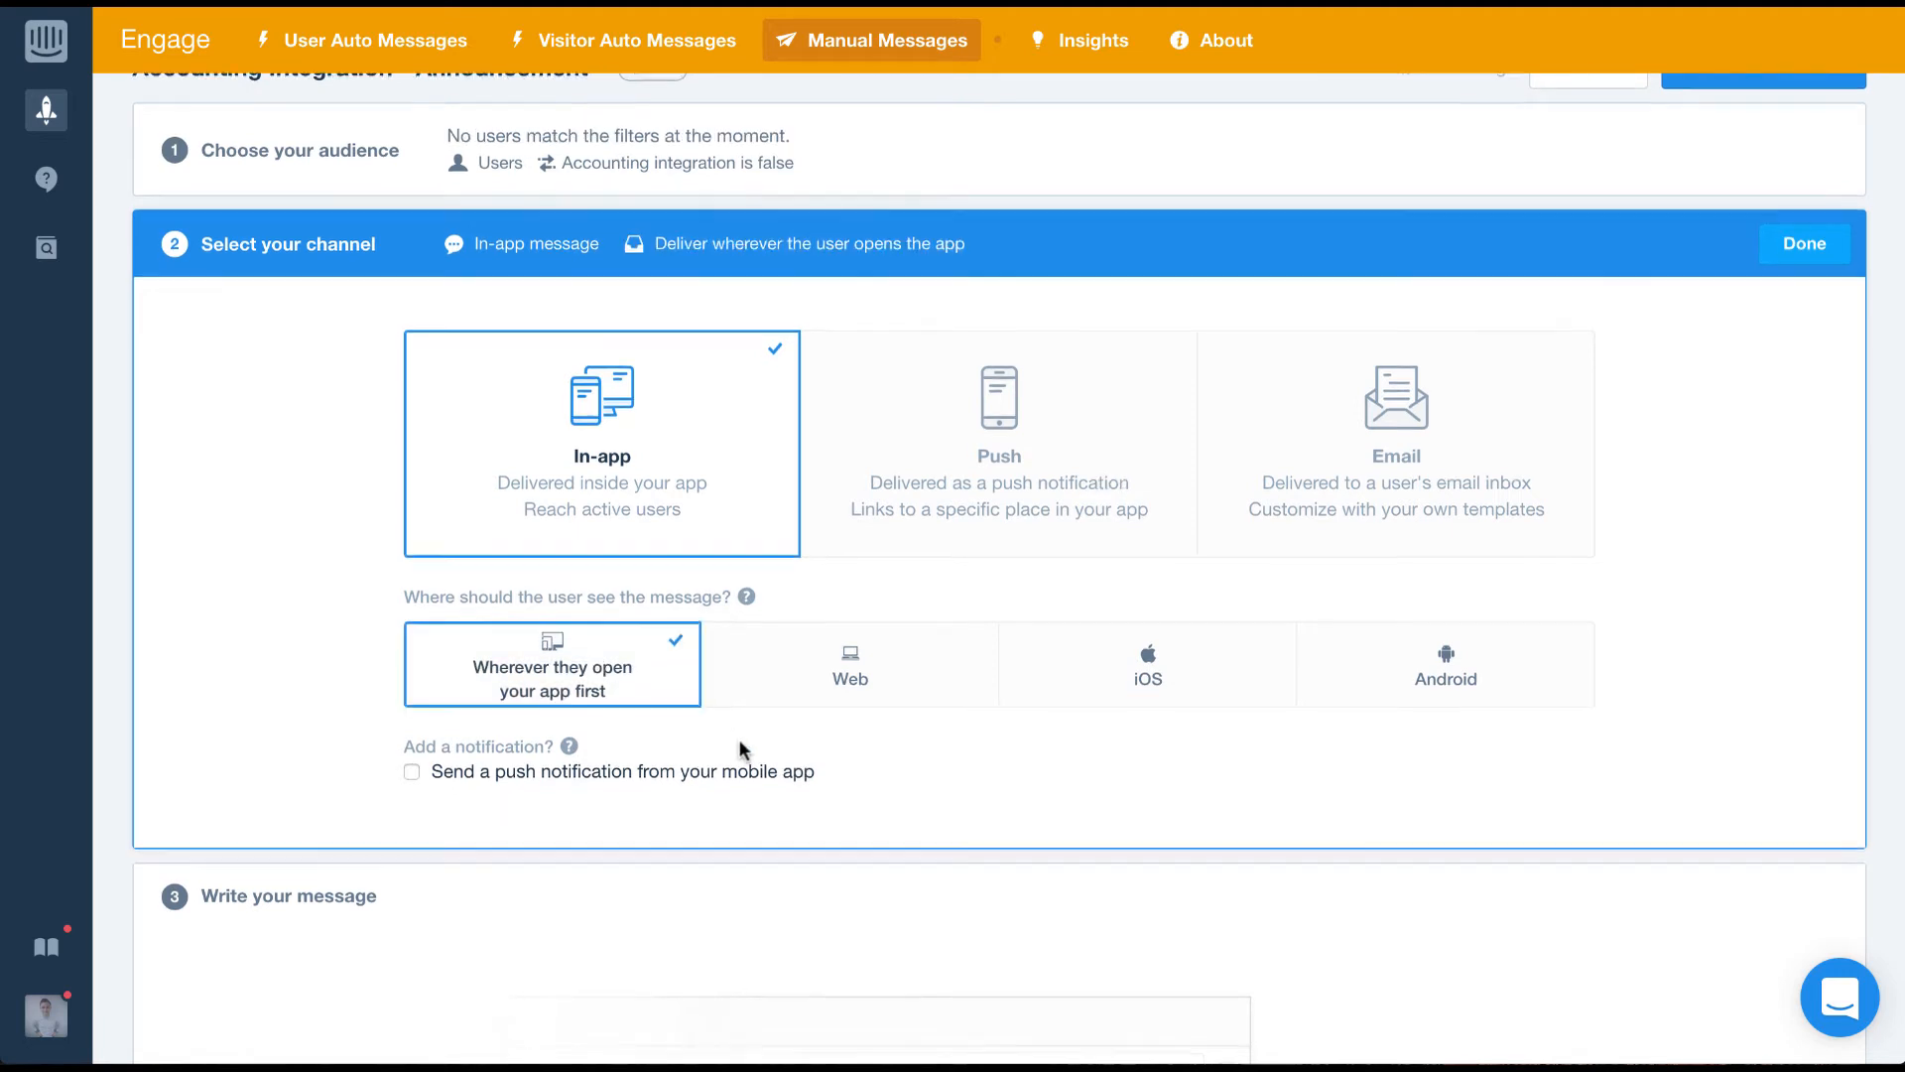
{"action": "scroll", "coordinate": [738, 738], "scroll_direction": "down", "scroll_amount": 1}
{"action": "scroll", "coordinate": [741, 750], "scroll_direction": "down", "scroll_amount": 1}
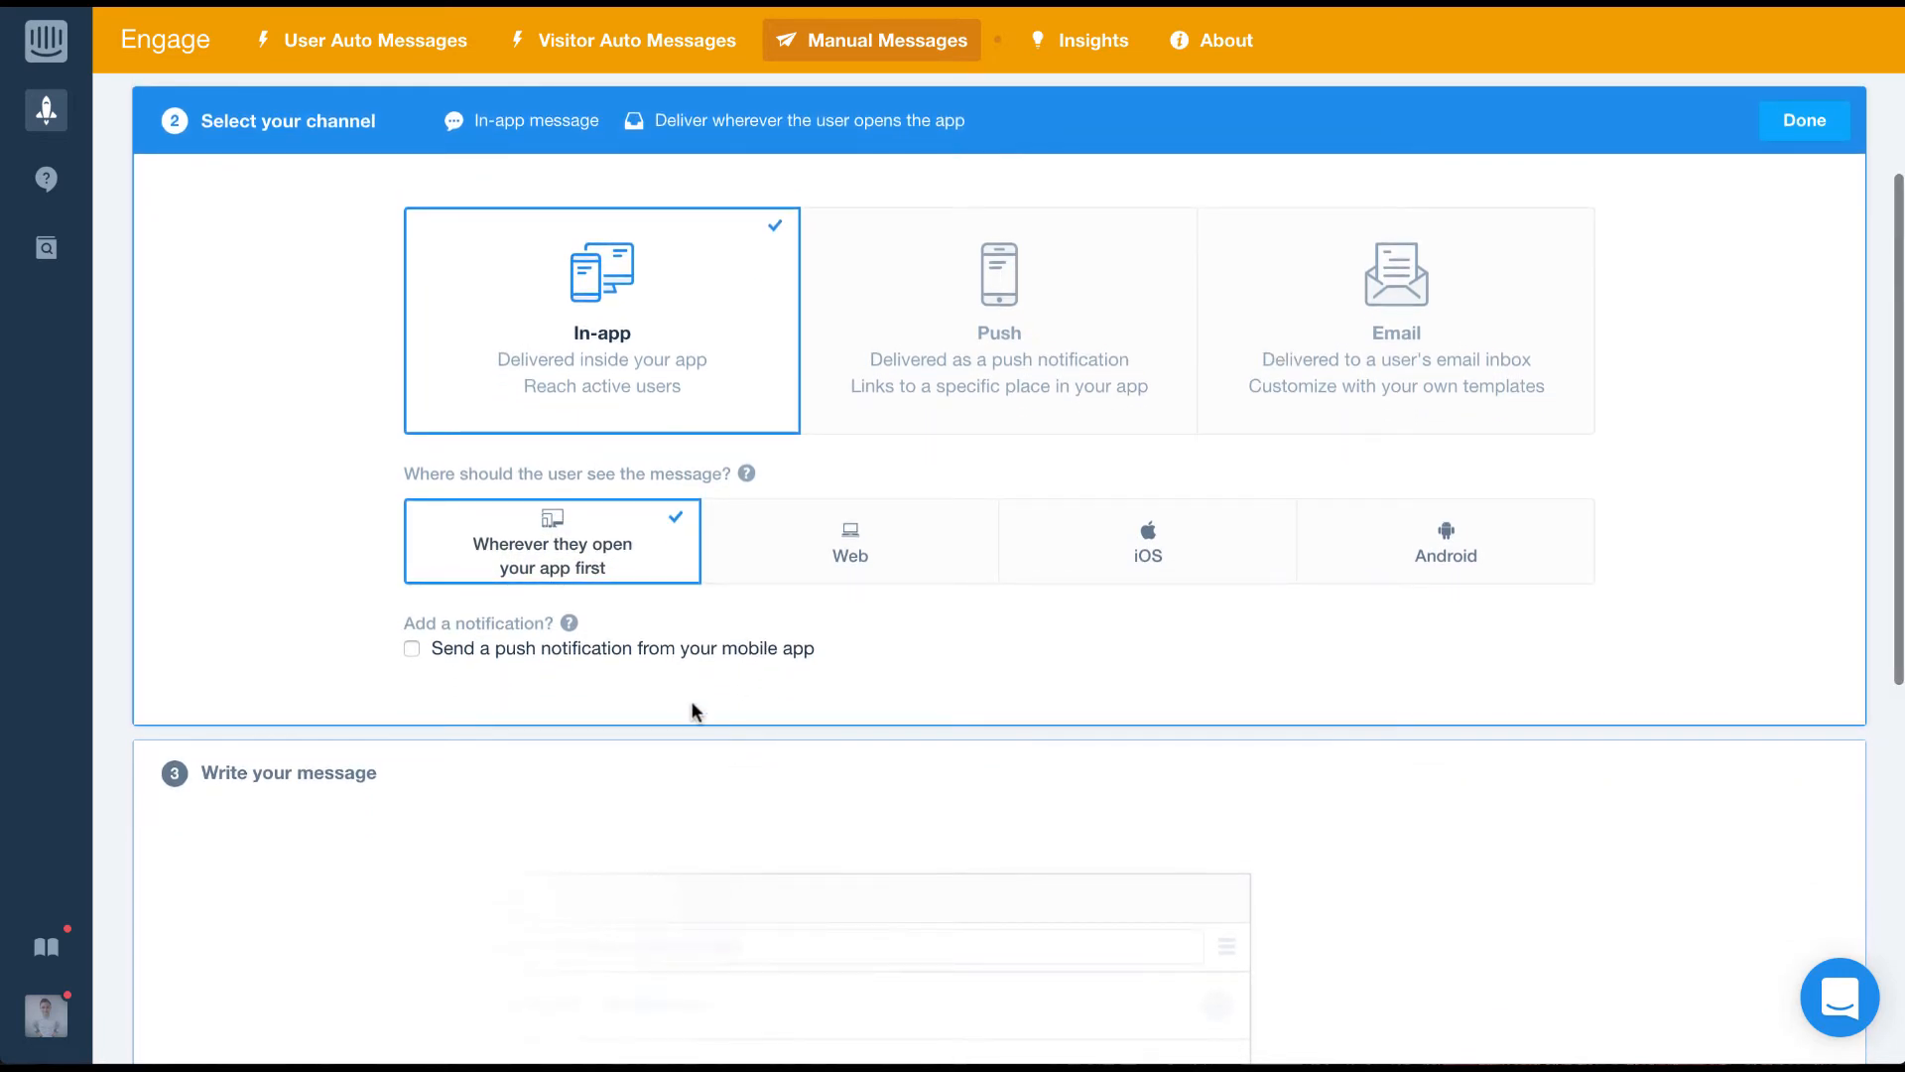
{"action": "left_click", "coordinate": [628, 647]}
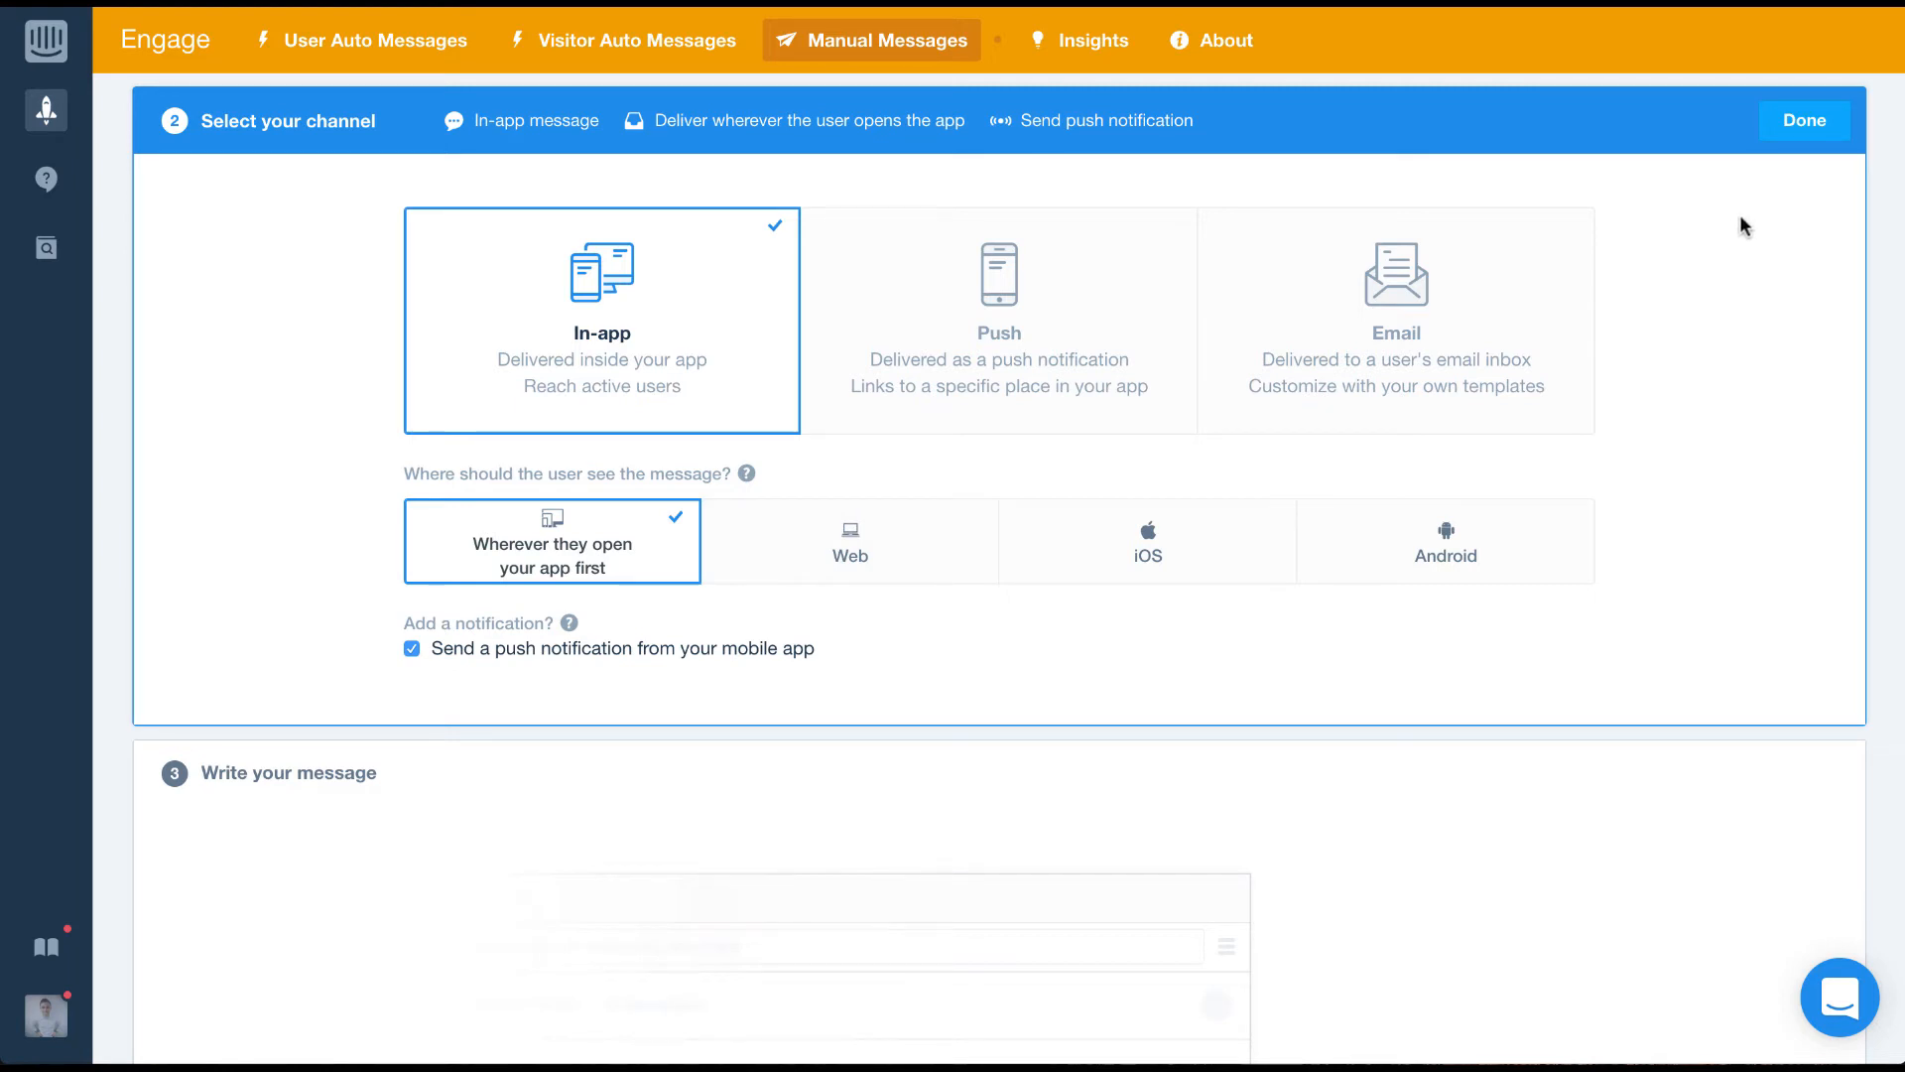
{"action": "left_click", "coordinate": [1801, 124]}
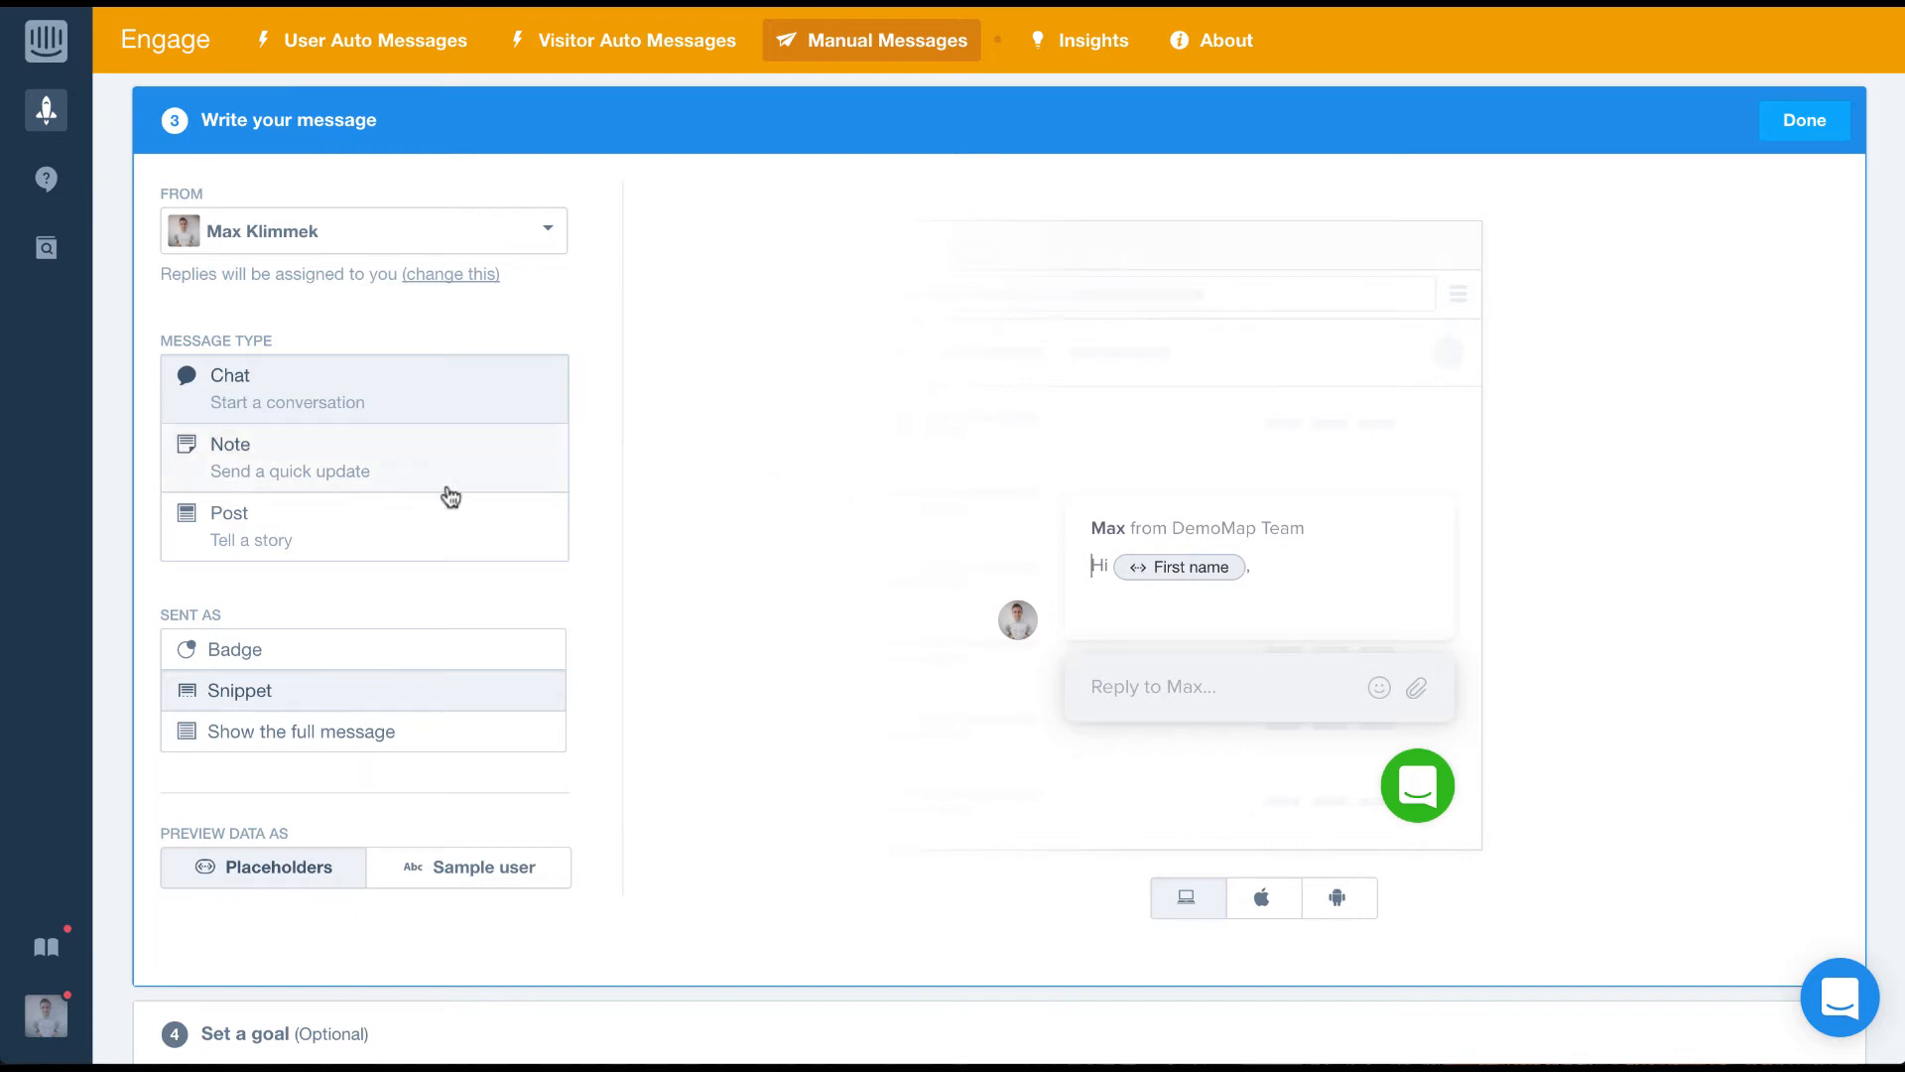
Step: Compare the Post, Note and Chat message types in the preview and choose Post
{"action": "left_click", "coordinate": [443, 538]}
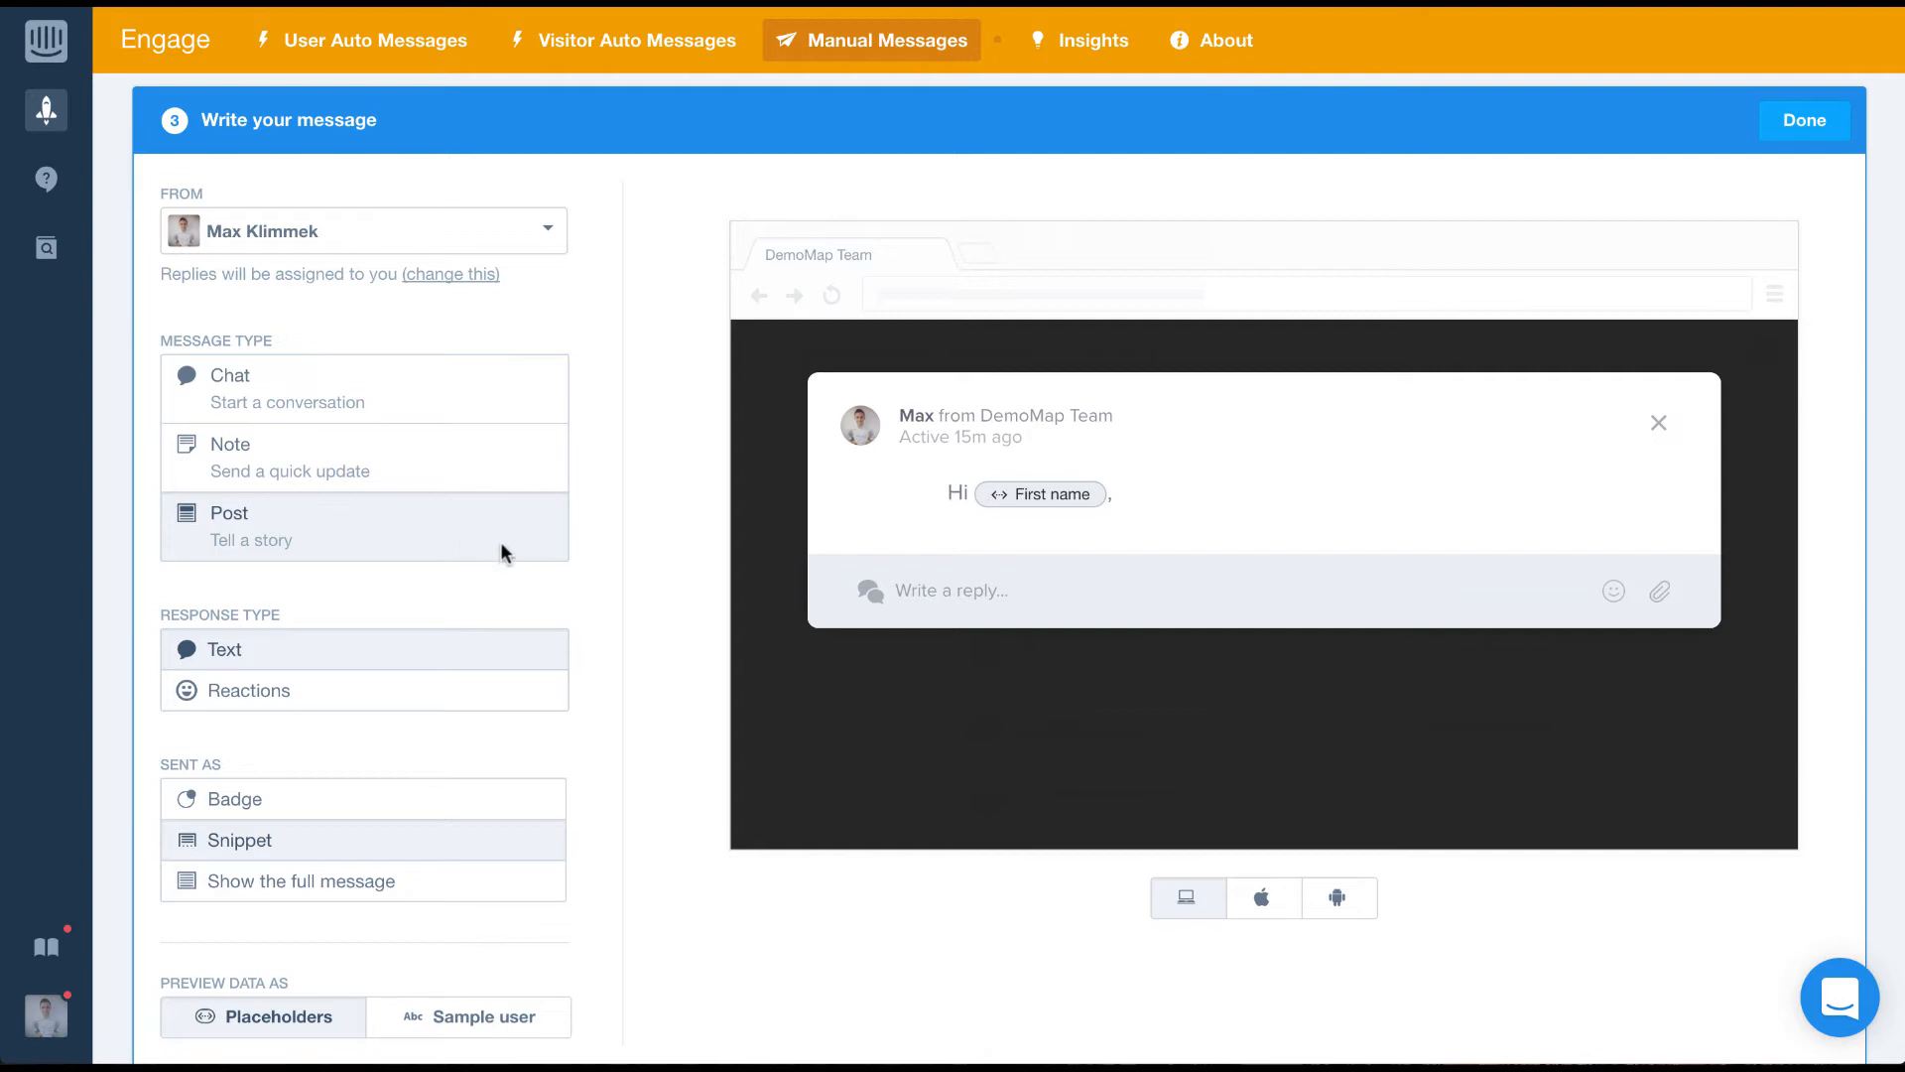
{"action": "left_click", "coordinate": [475, 442]}
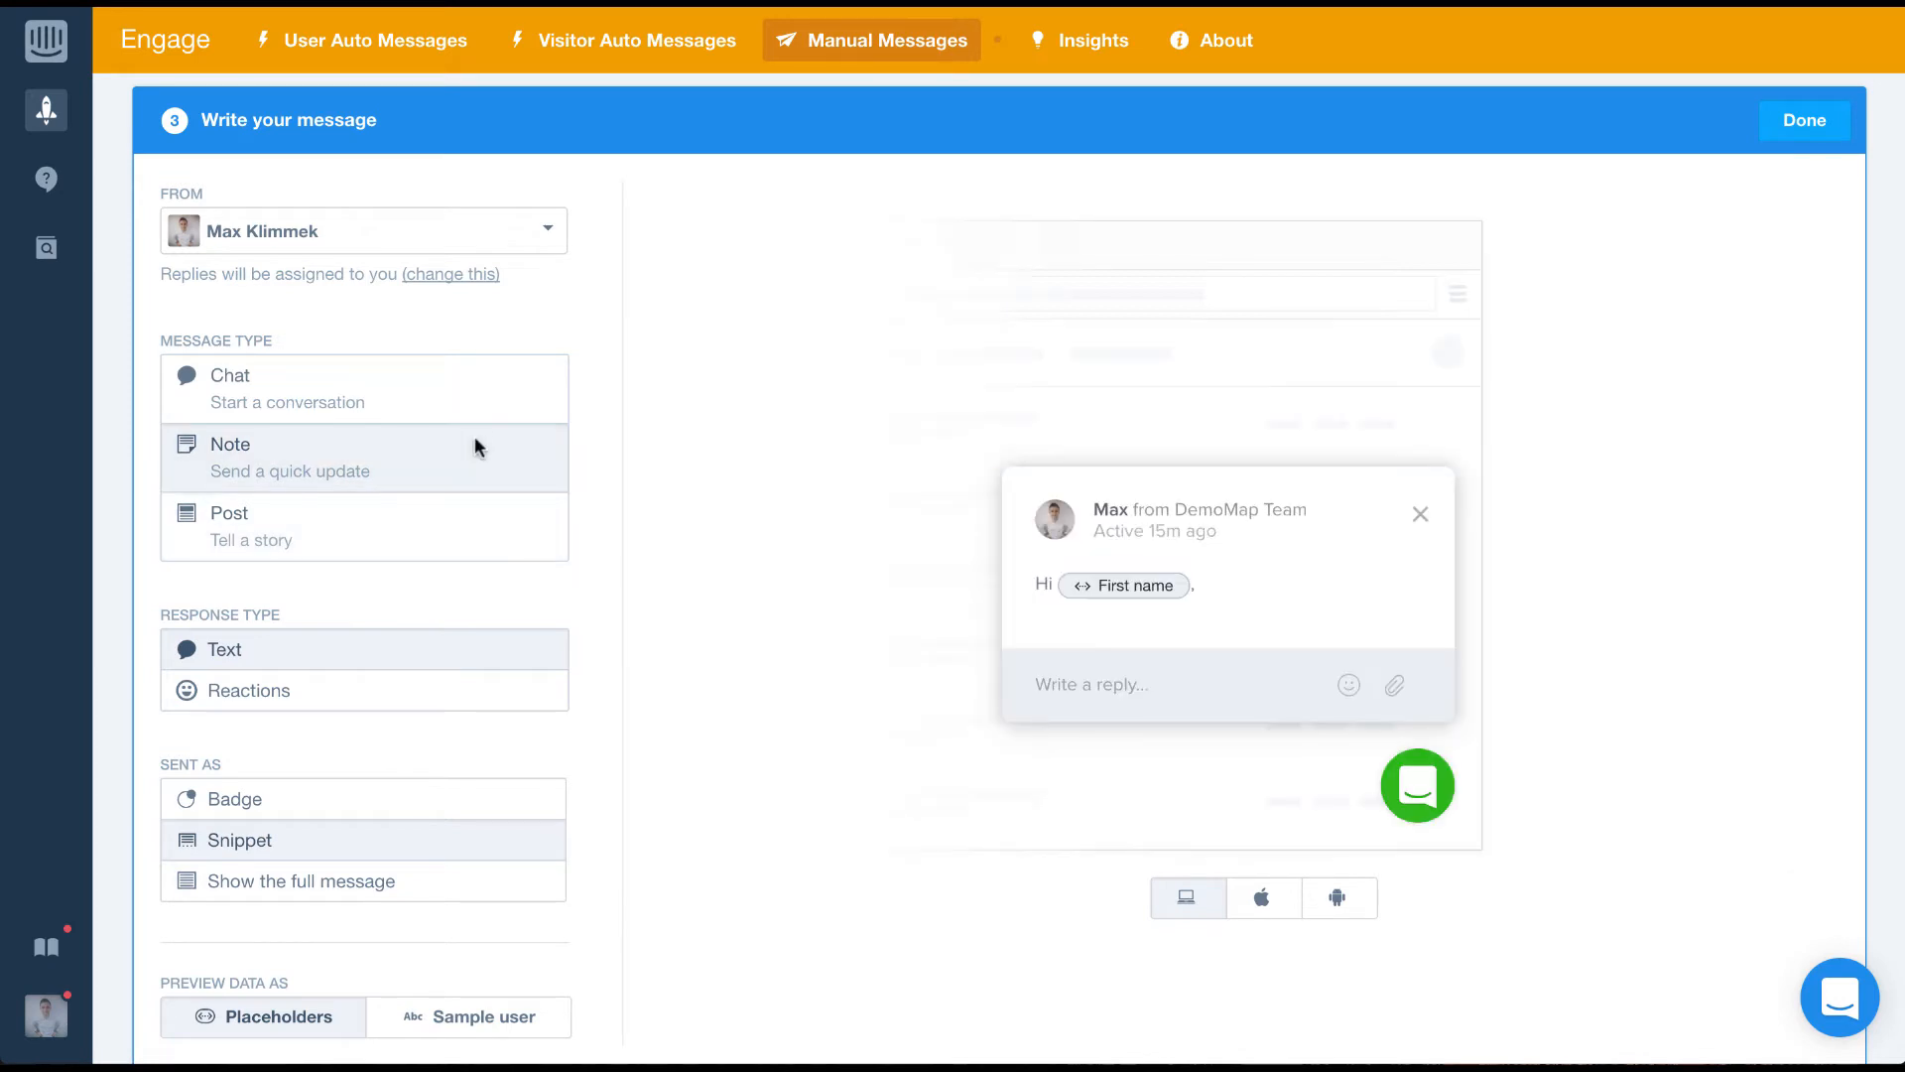
{"action": "left_click", "coordinate": [458, 387]}
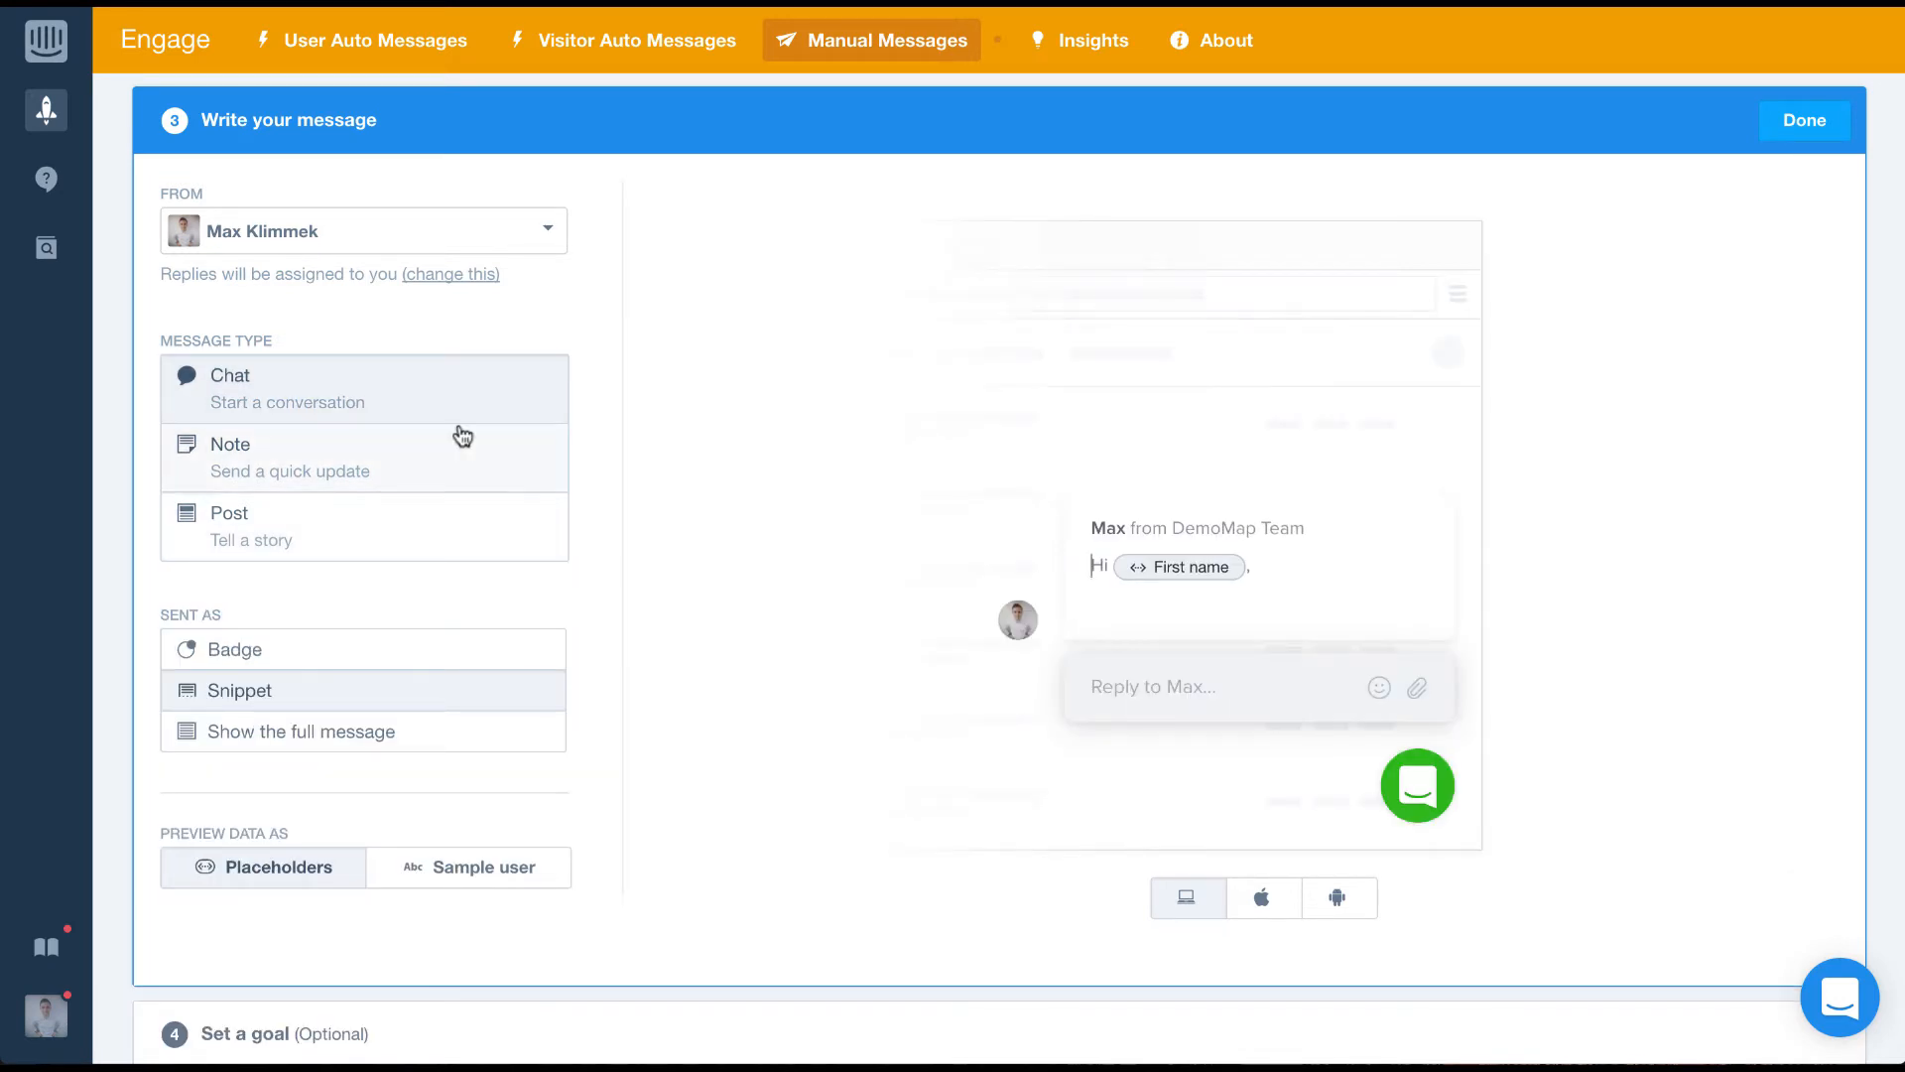
{"action": "left_click", "coordinate": [459, 427]}
{"action": "left_click", "coordinate": [447, 516]}
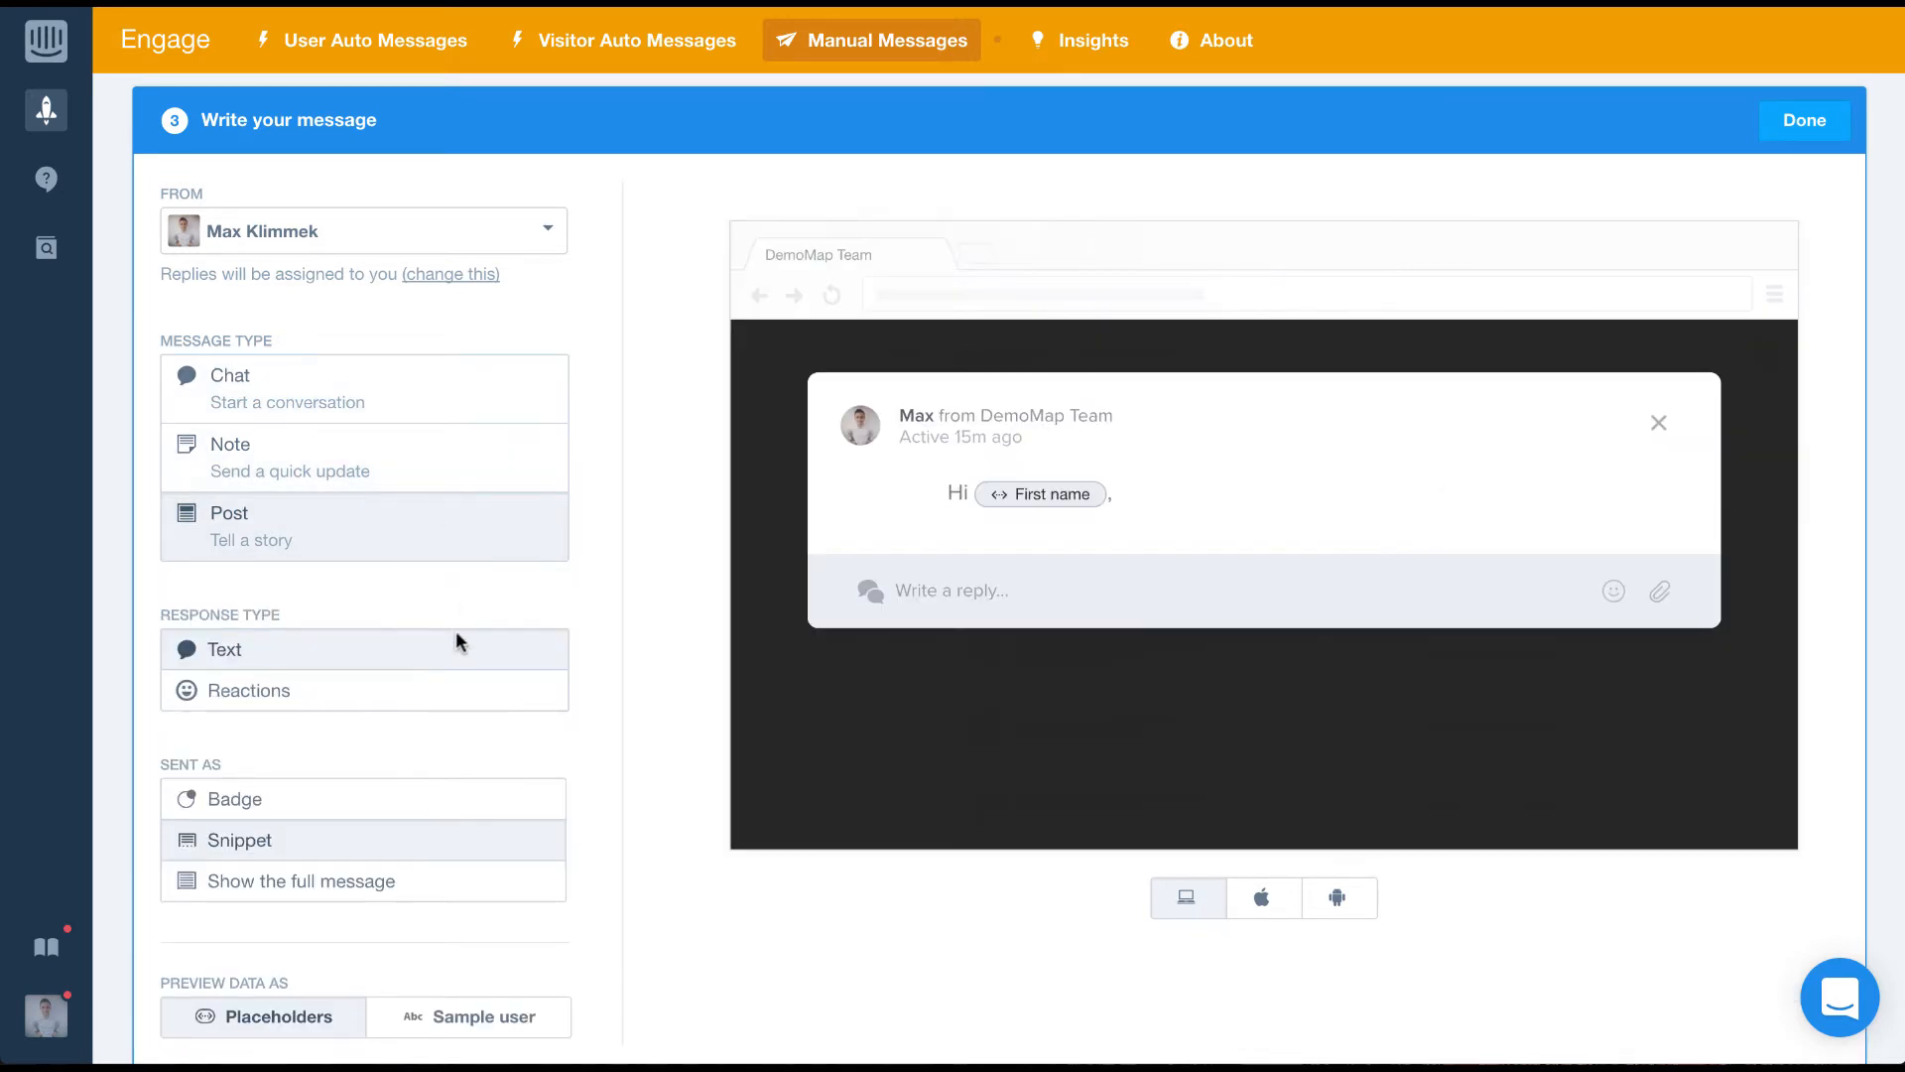
Step: Set the post's response type to Reactions and replace the purple heart with a thumbs-up emoji
{"action": "scroll", "coordinate": [442, 683], "scroll_direction": "down", "scroll_amount": 2}
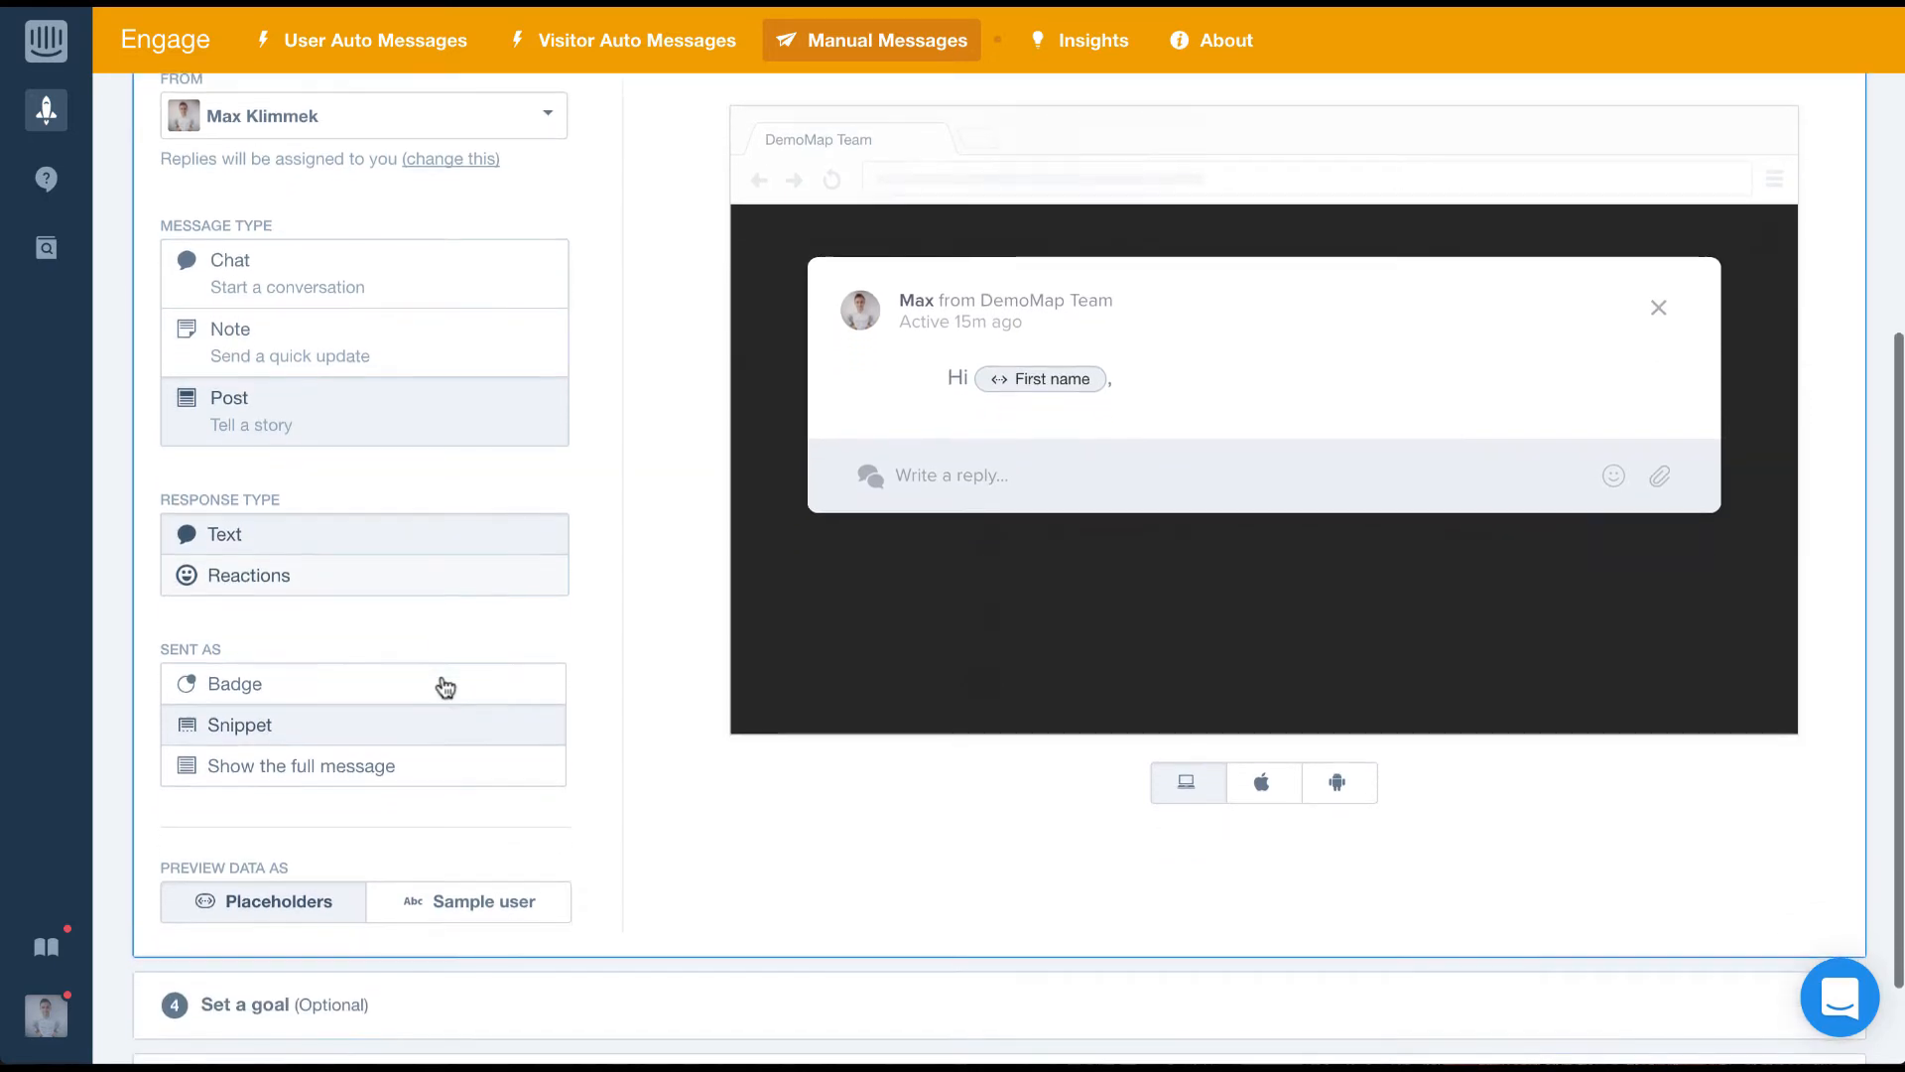
{"action": "scroll", "coordinate": [443, 683], "scroll_direction": "down", "scroll_amount": 1}
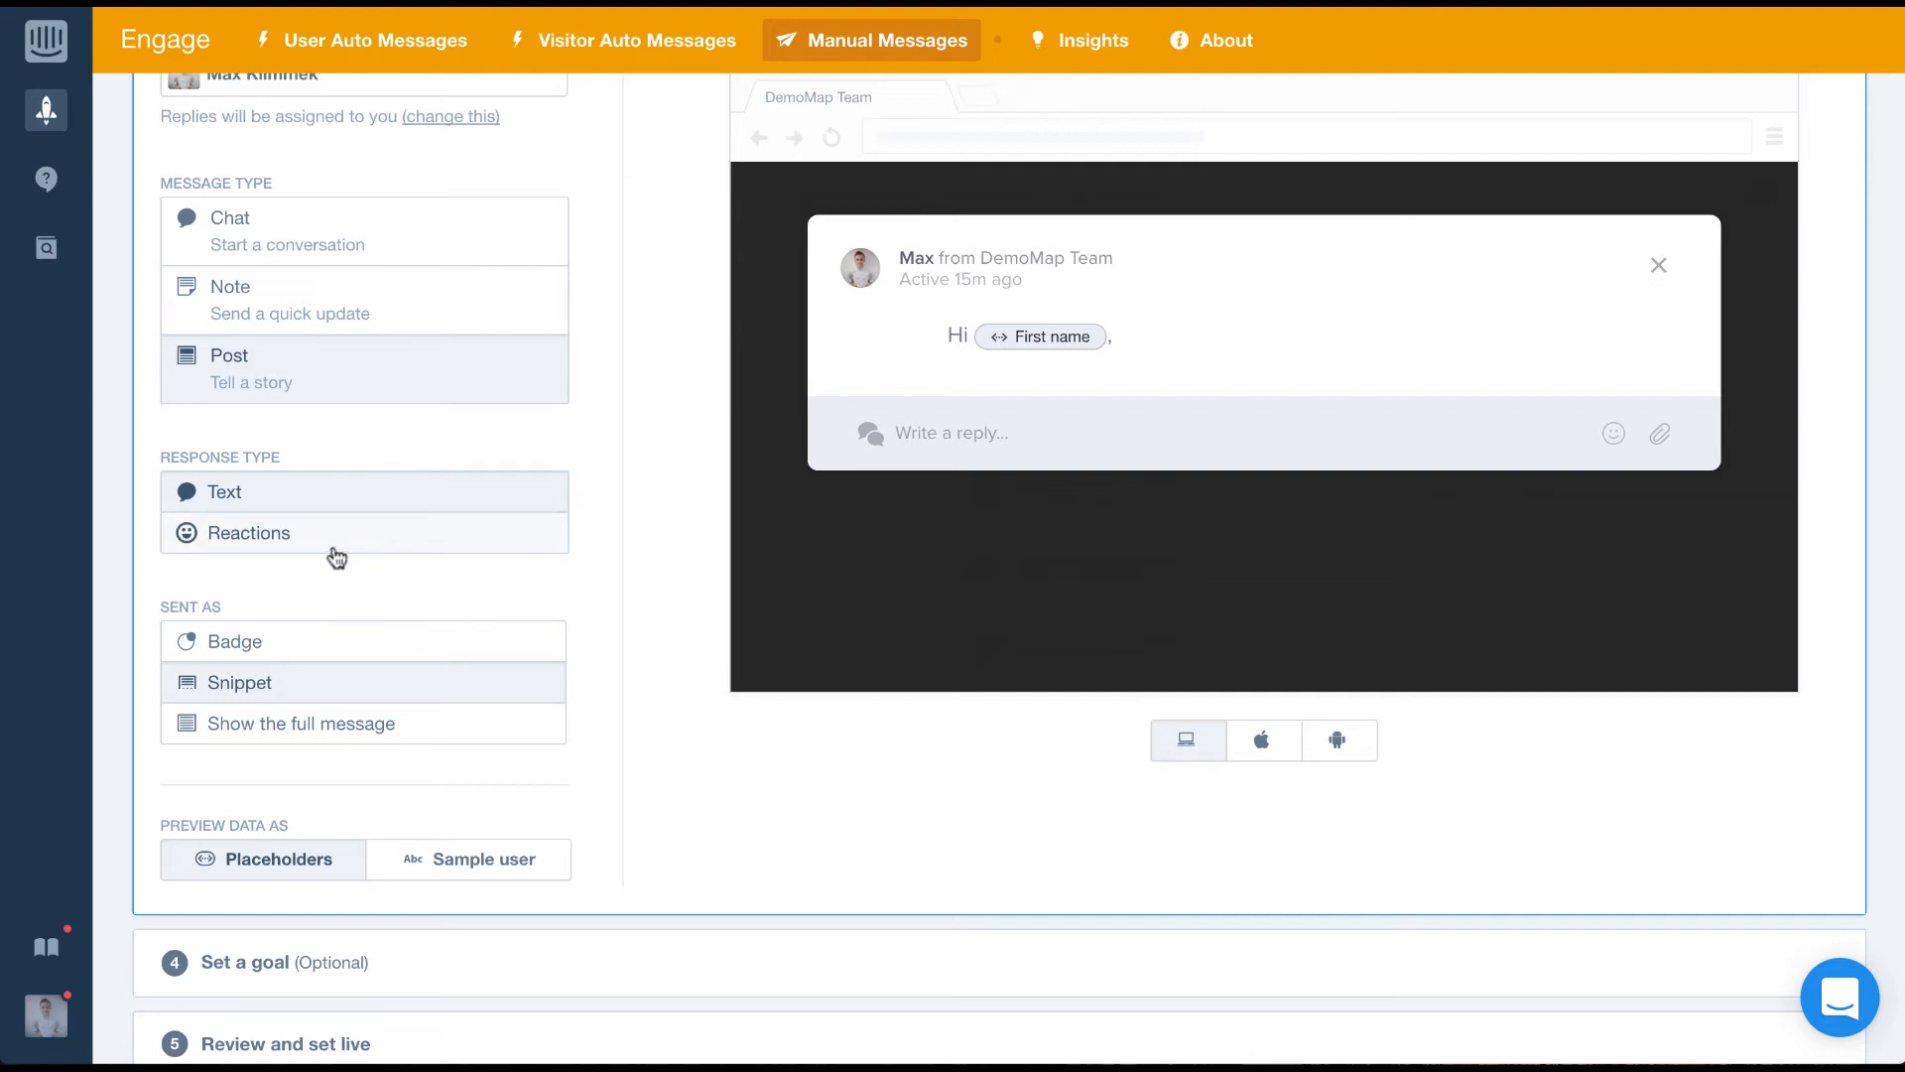
{"action": "left_click", "coordinate": [348, 544]}
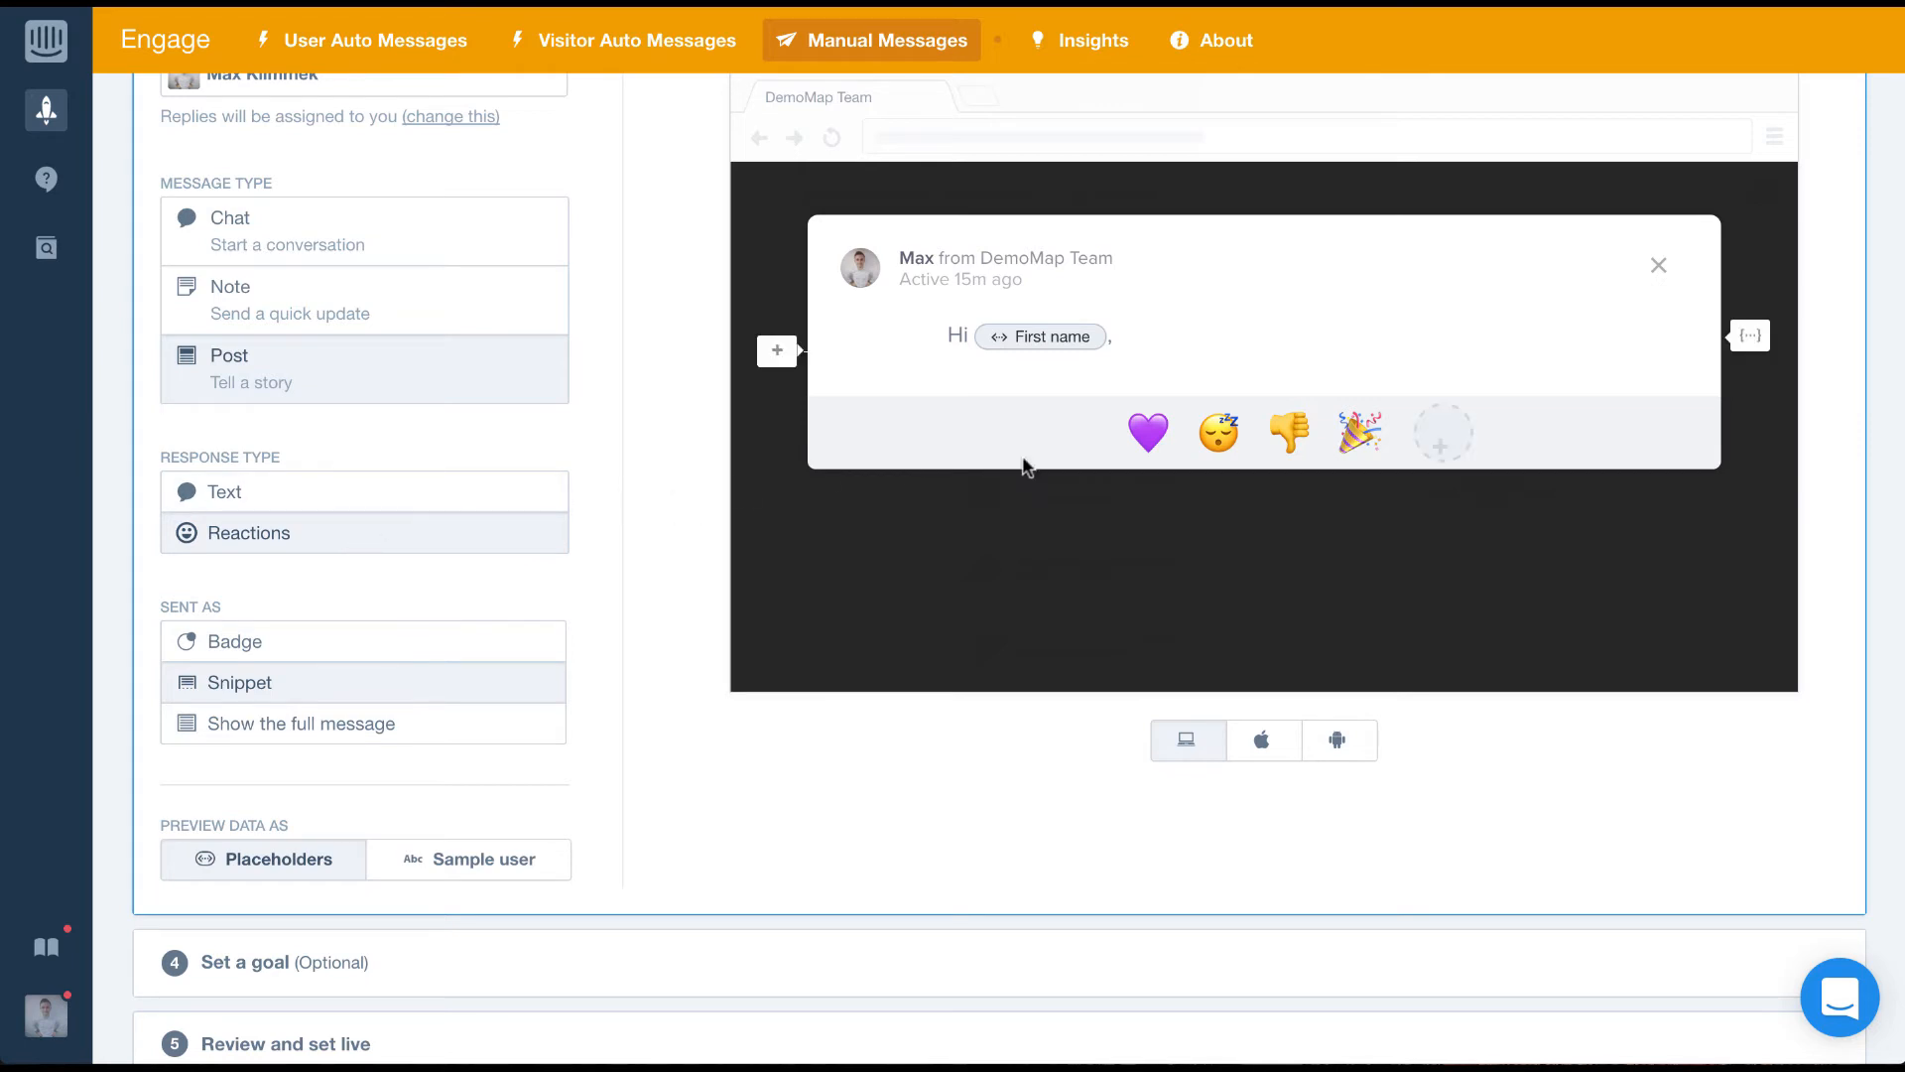
{"action": "left_click", "coordinate": [1156, 436]}
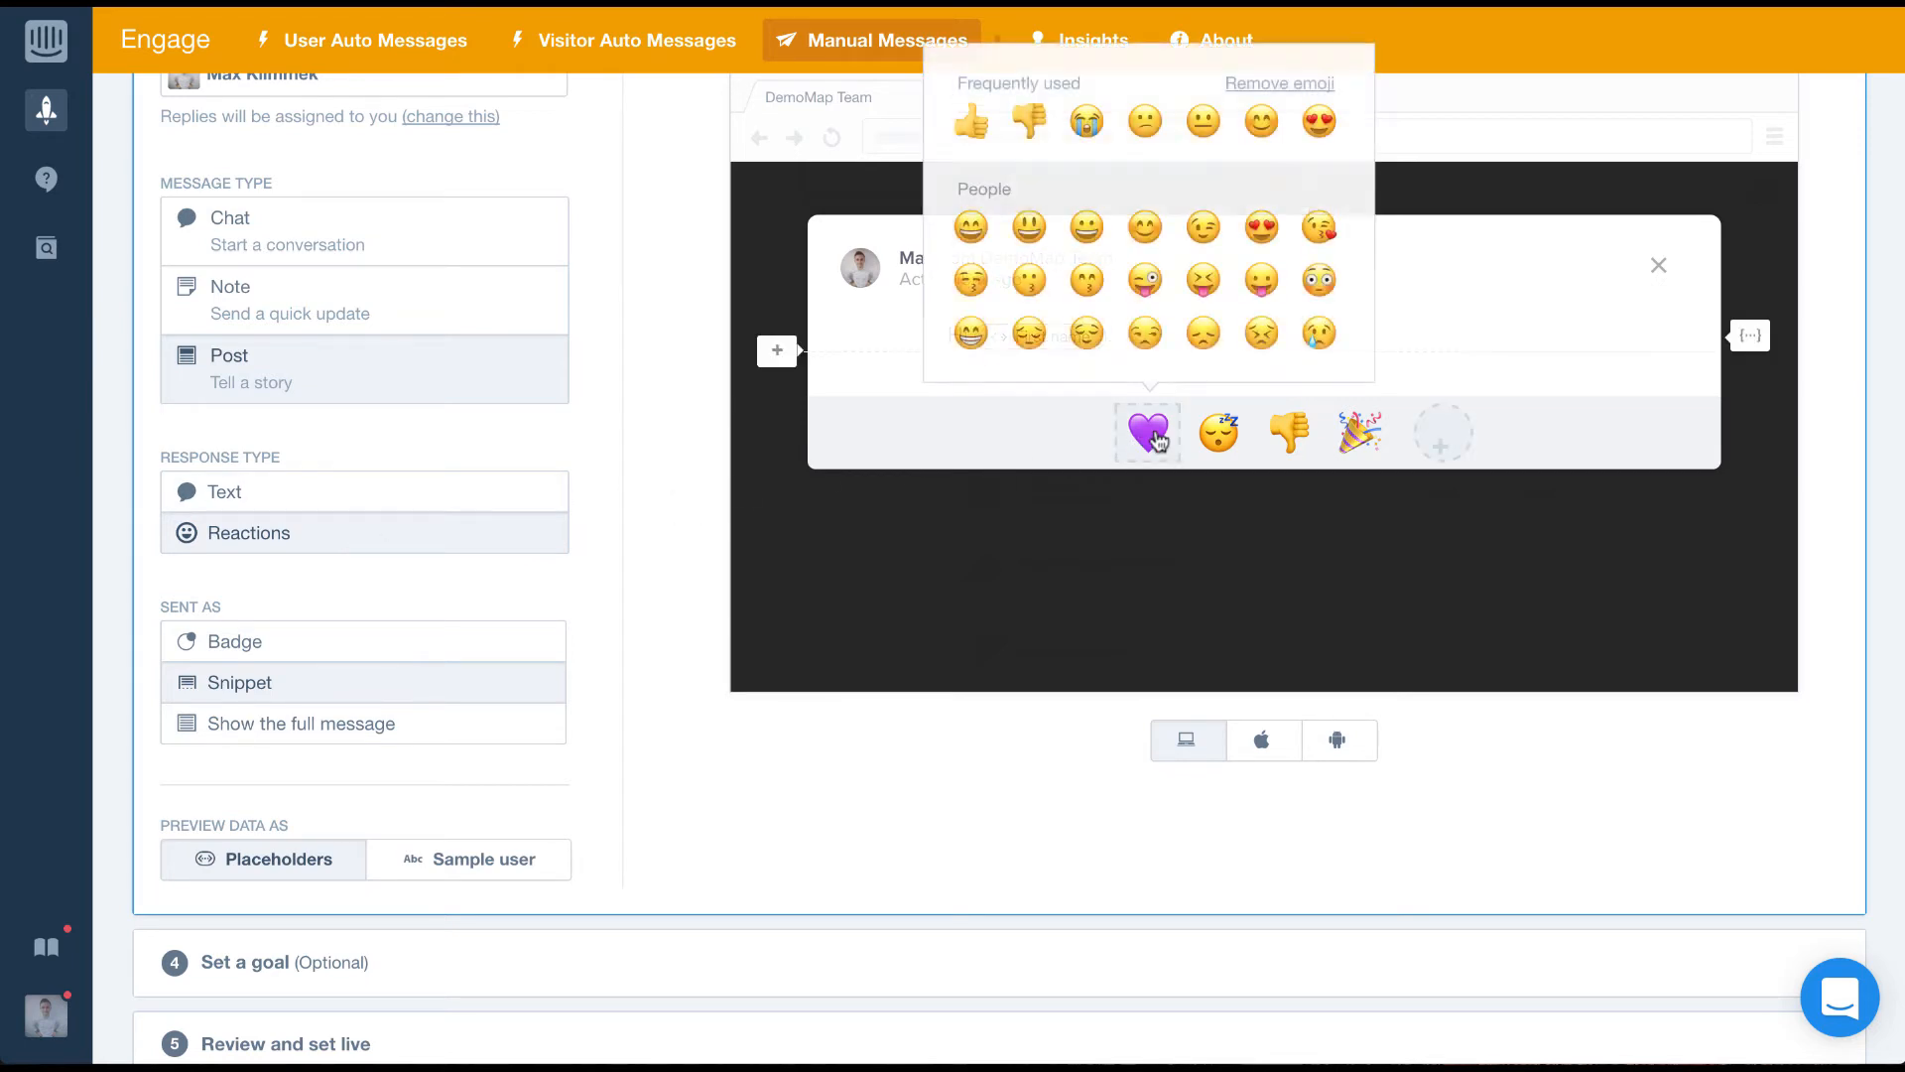
{"action": "left_click", "coordinate": [982, 121]}
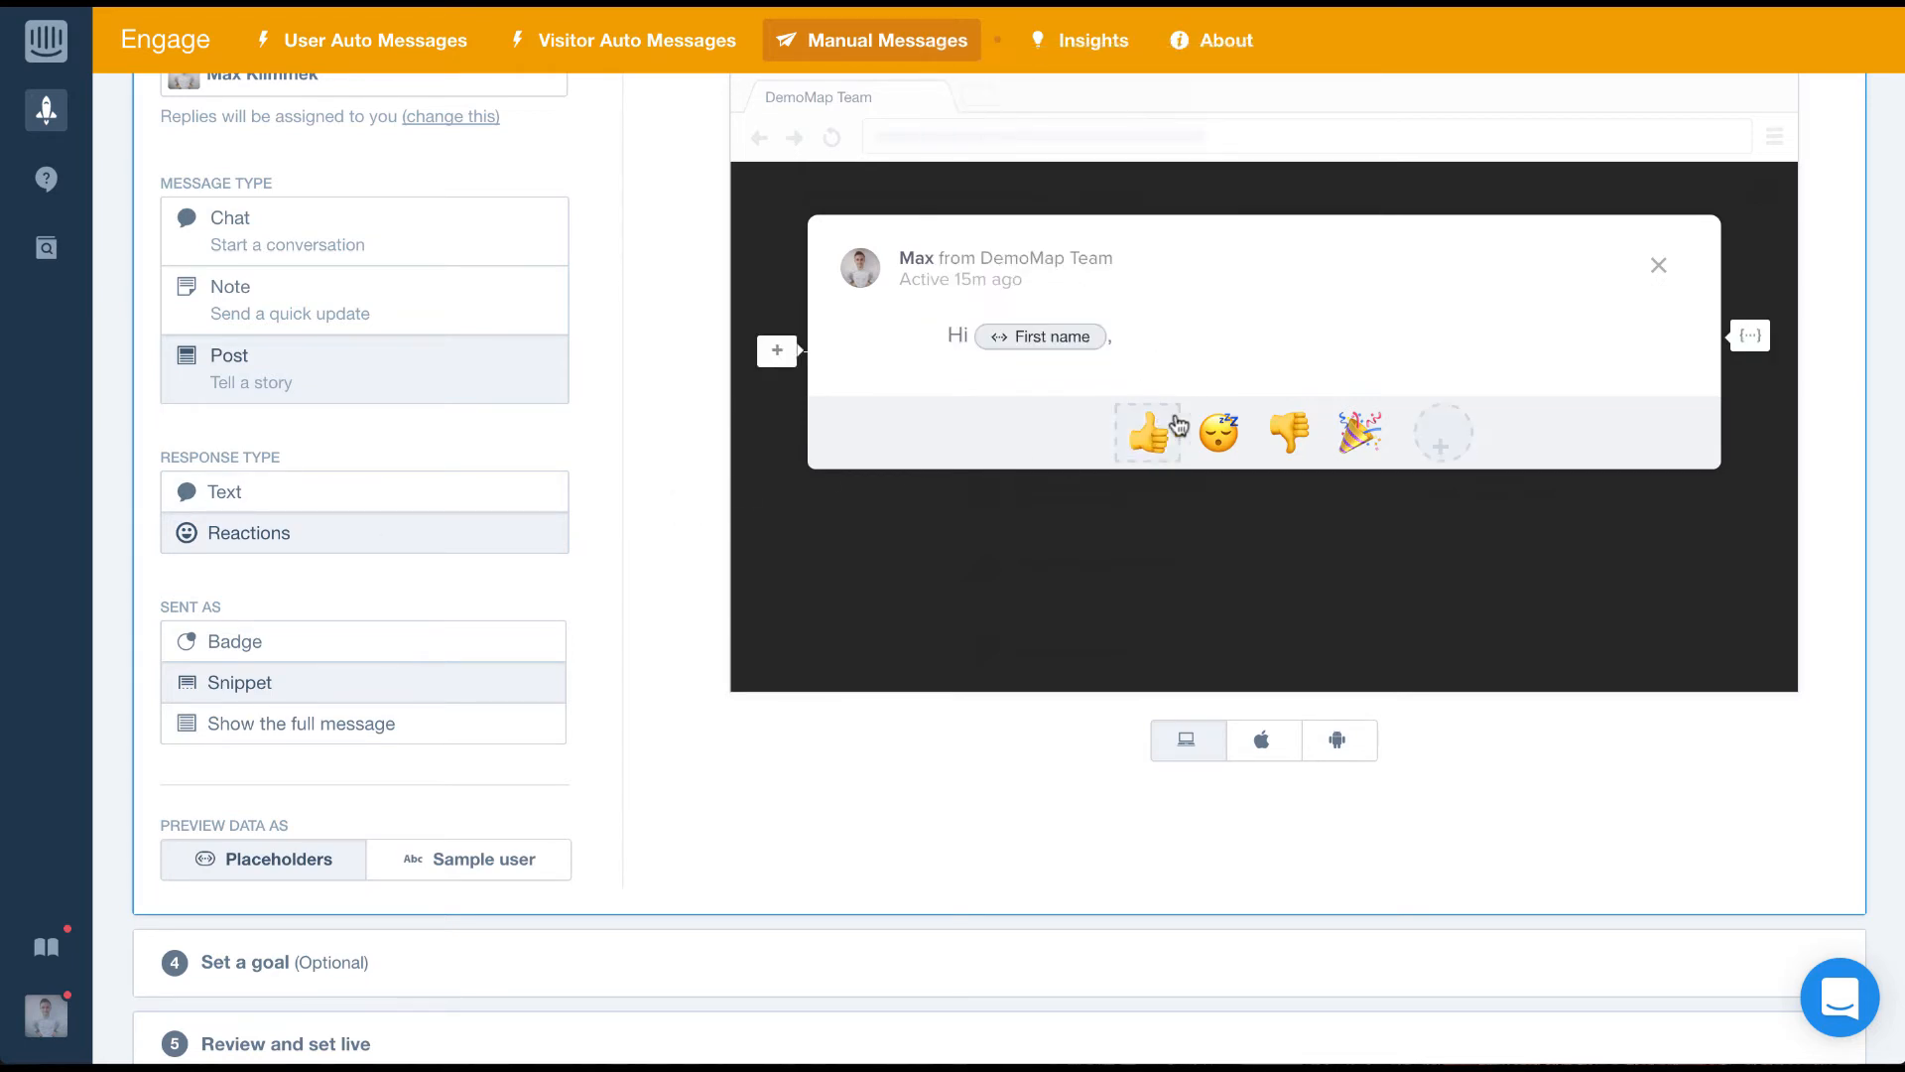
Step: Remove the sleeping-face and party-popper reactions, and set the post to show the full message
{"action": "left_click", "coordinate": [1218, 429]}
{"action": "left_click", "coordinate": [1387, 83]}
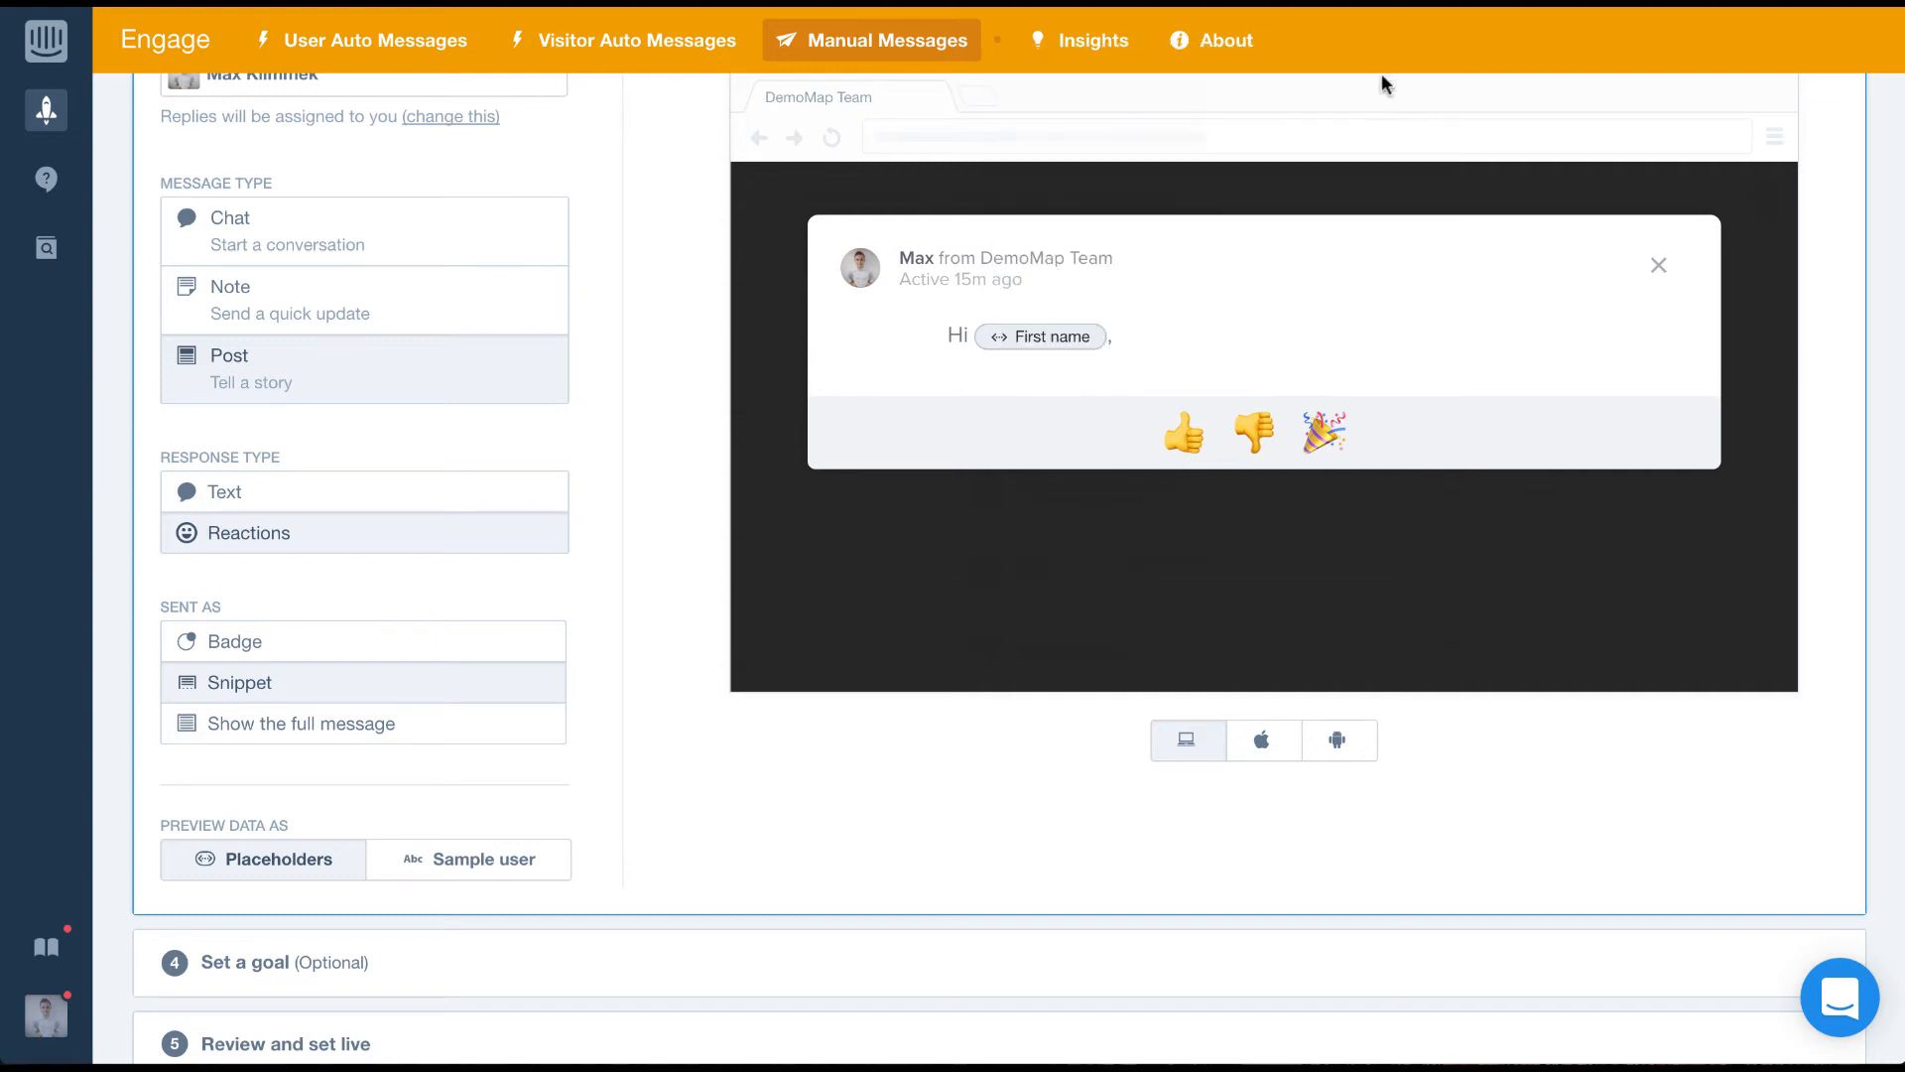
{"action": "left_click", "coordinate": [1325, 431]}
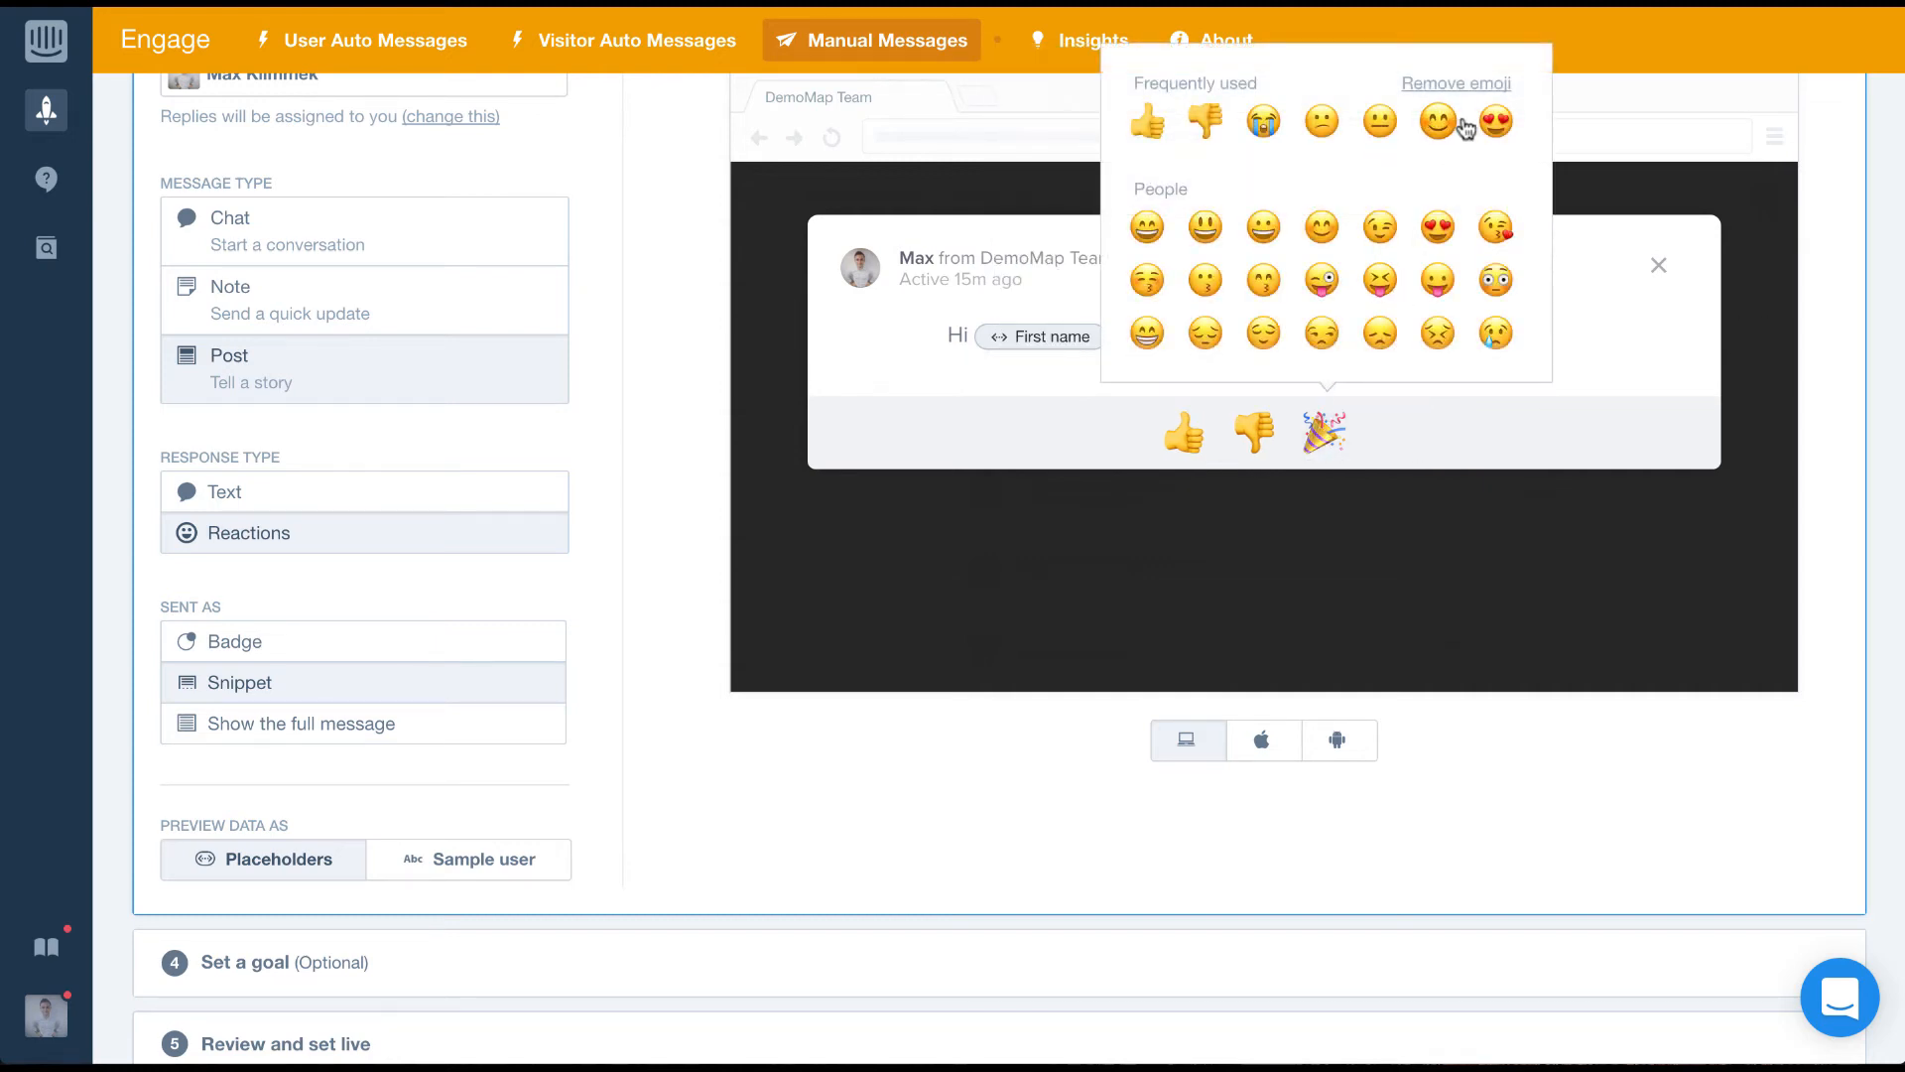
{"action": "left_click", "coordinate": [1469, 84]}
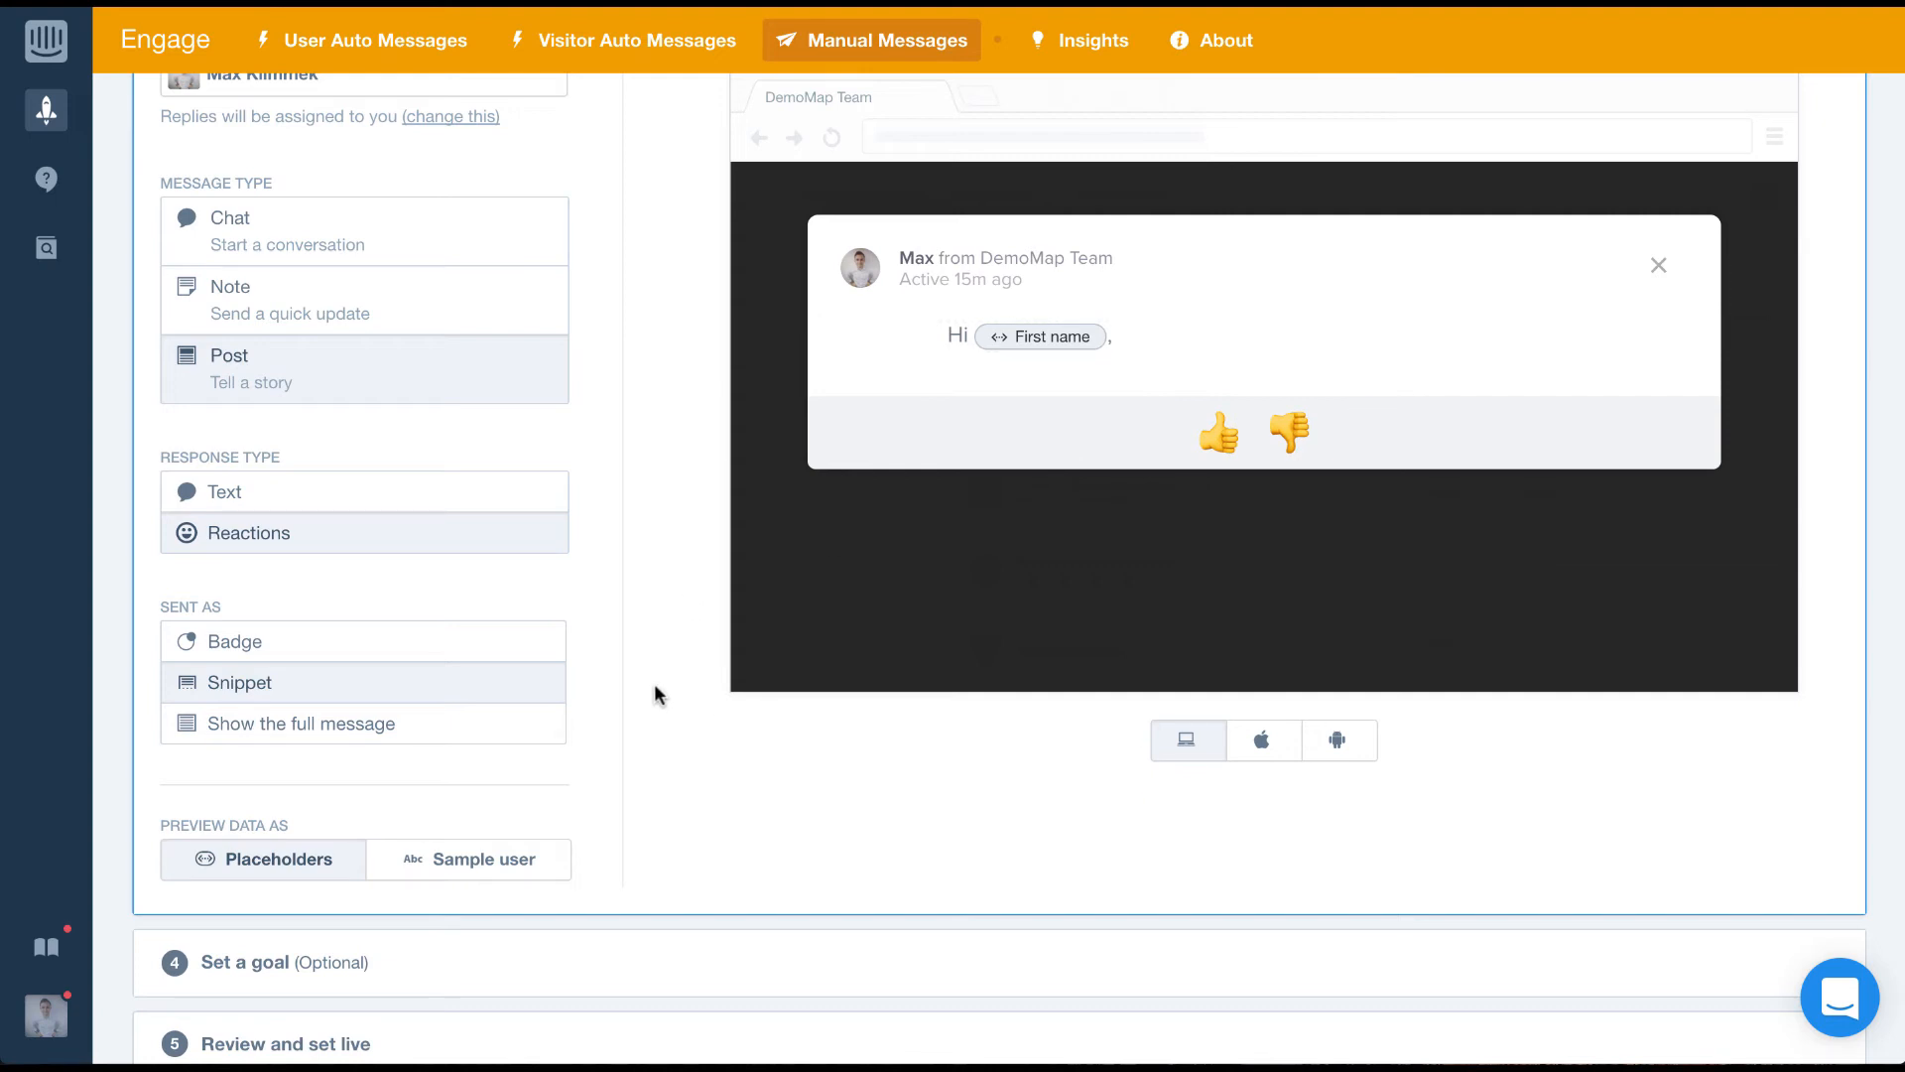
{"action": "left_click", "coordinate": [443, 722]}
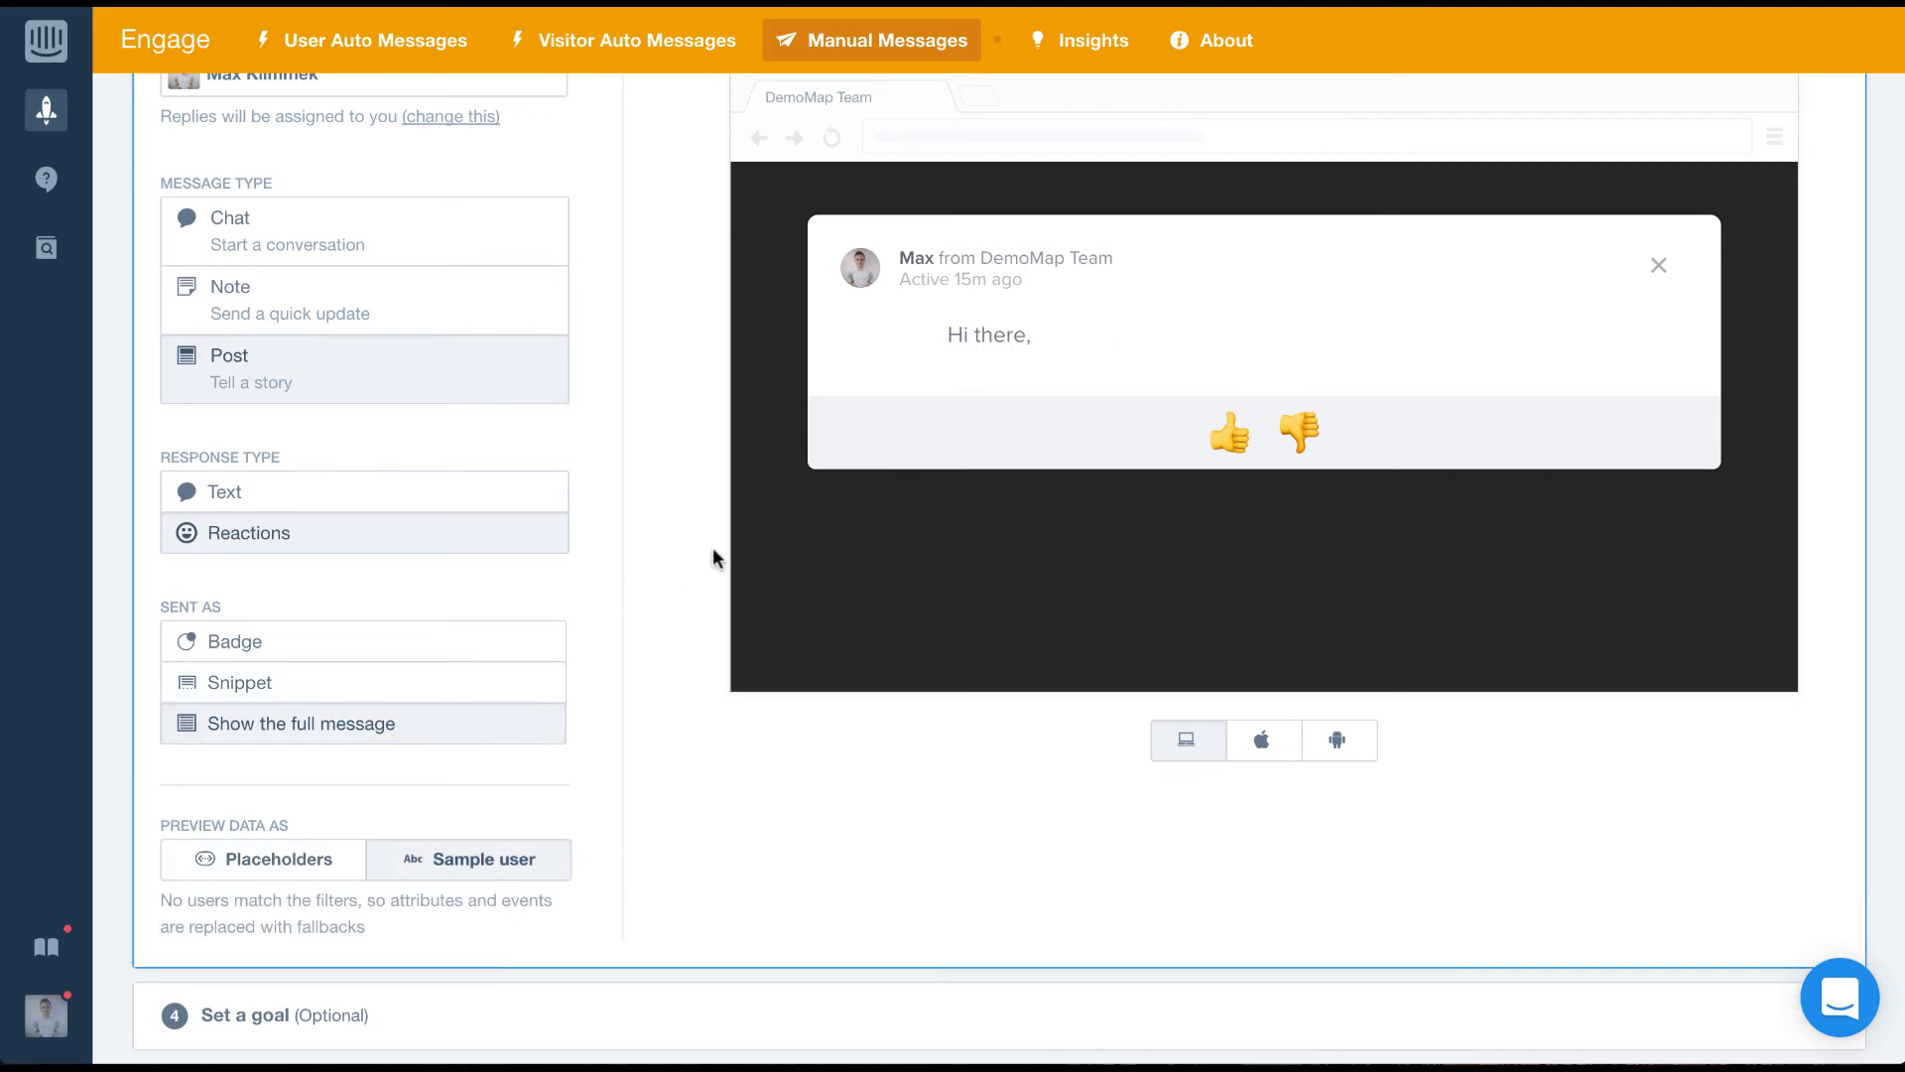
Step: Add the line "Accounting Integration is HERE!" below the first-name greeting in the post
{"action": "scroll", "coordinate": [713, 548], "scroll_direction": "up", "scroll_amount": 1}
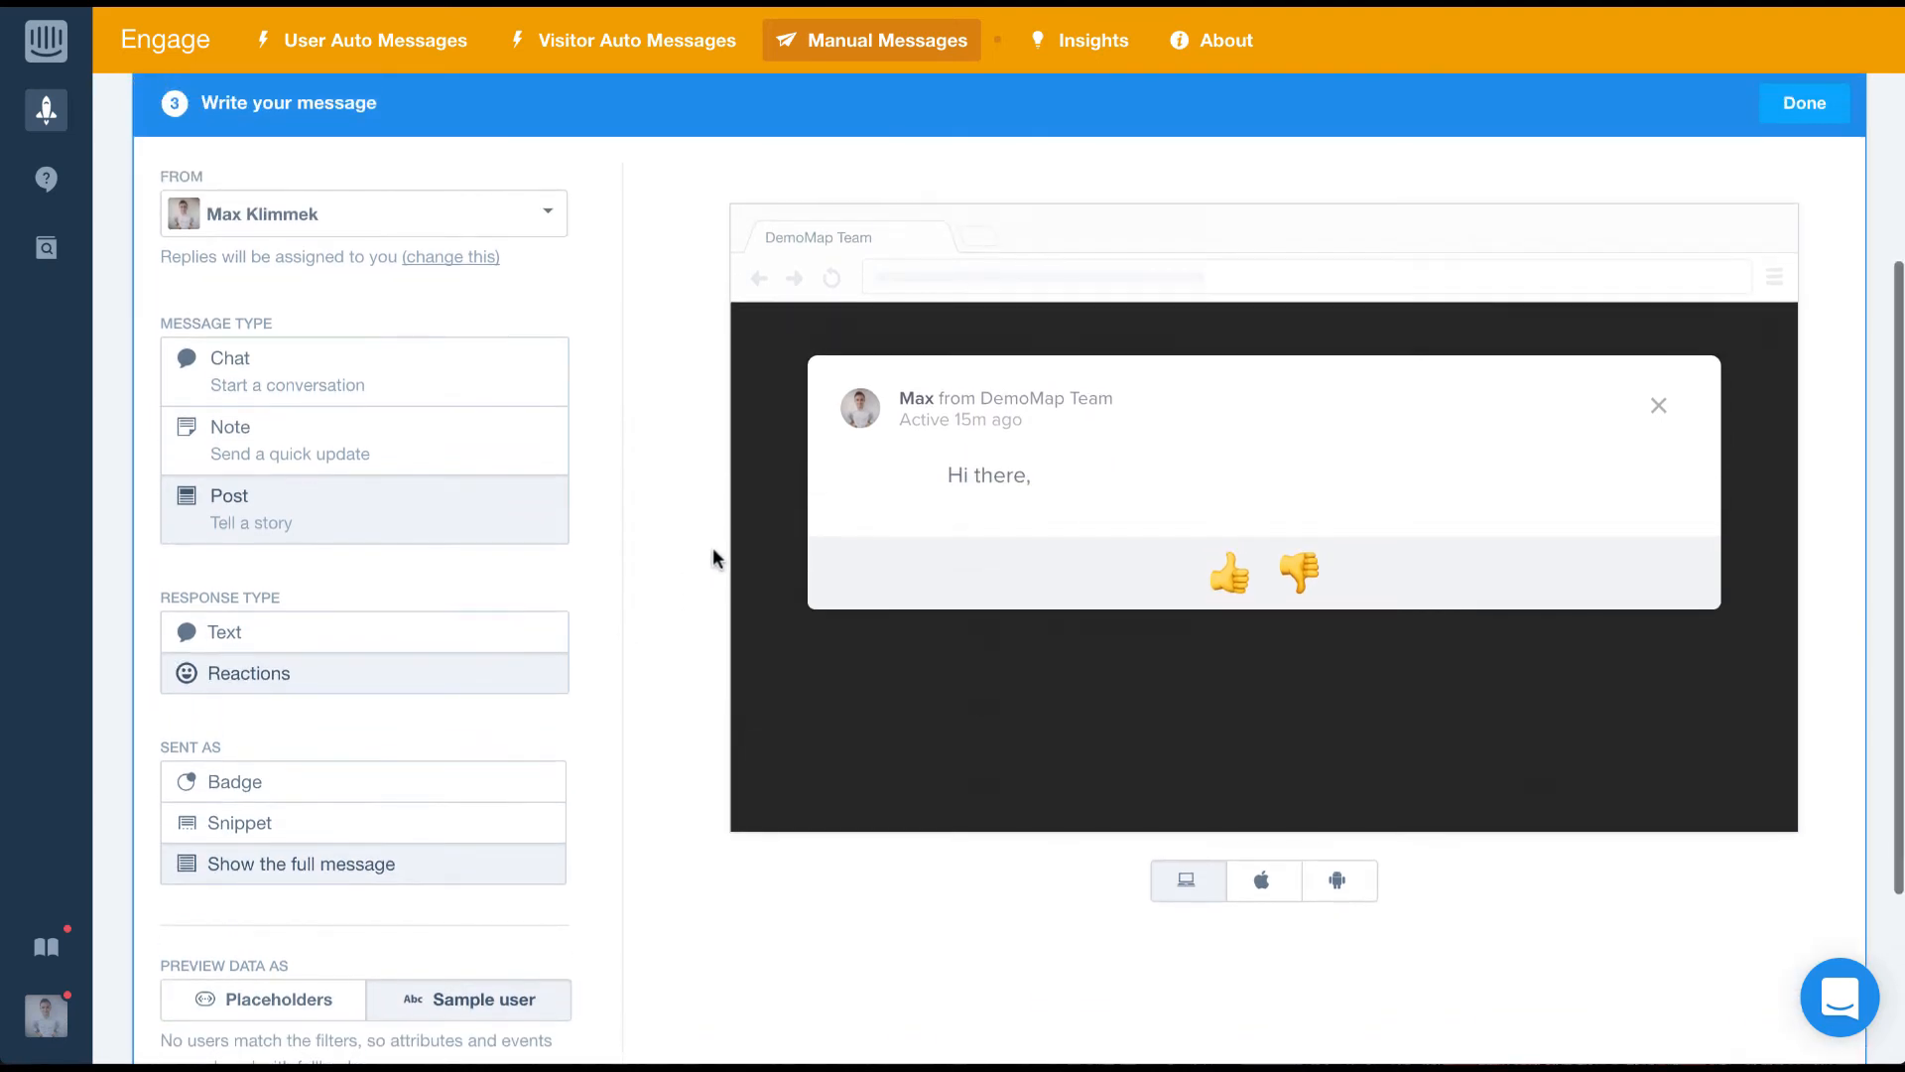
{"action": "scroll", "coordinate": [1218, 307], "scroll_direction": "up", "scroll_amount": 1}
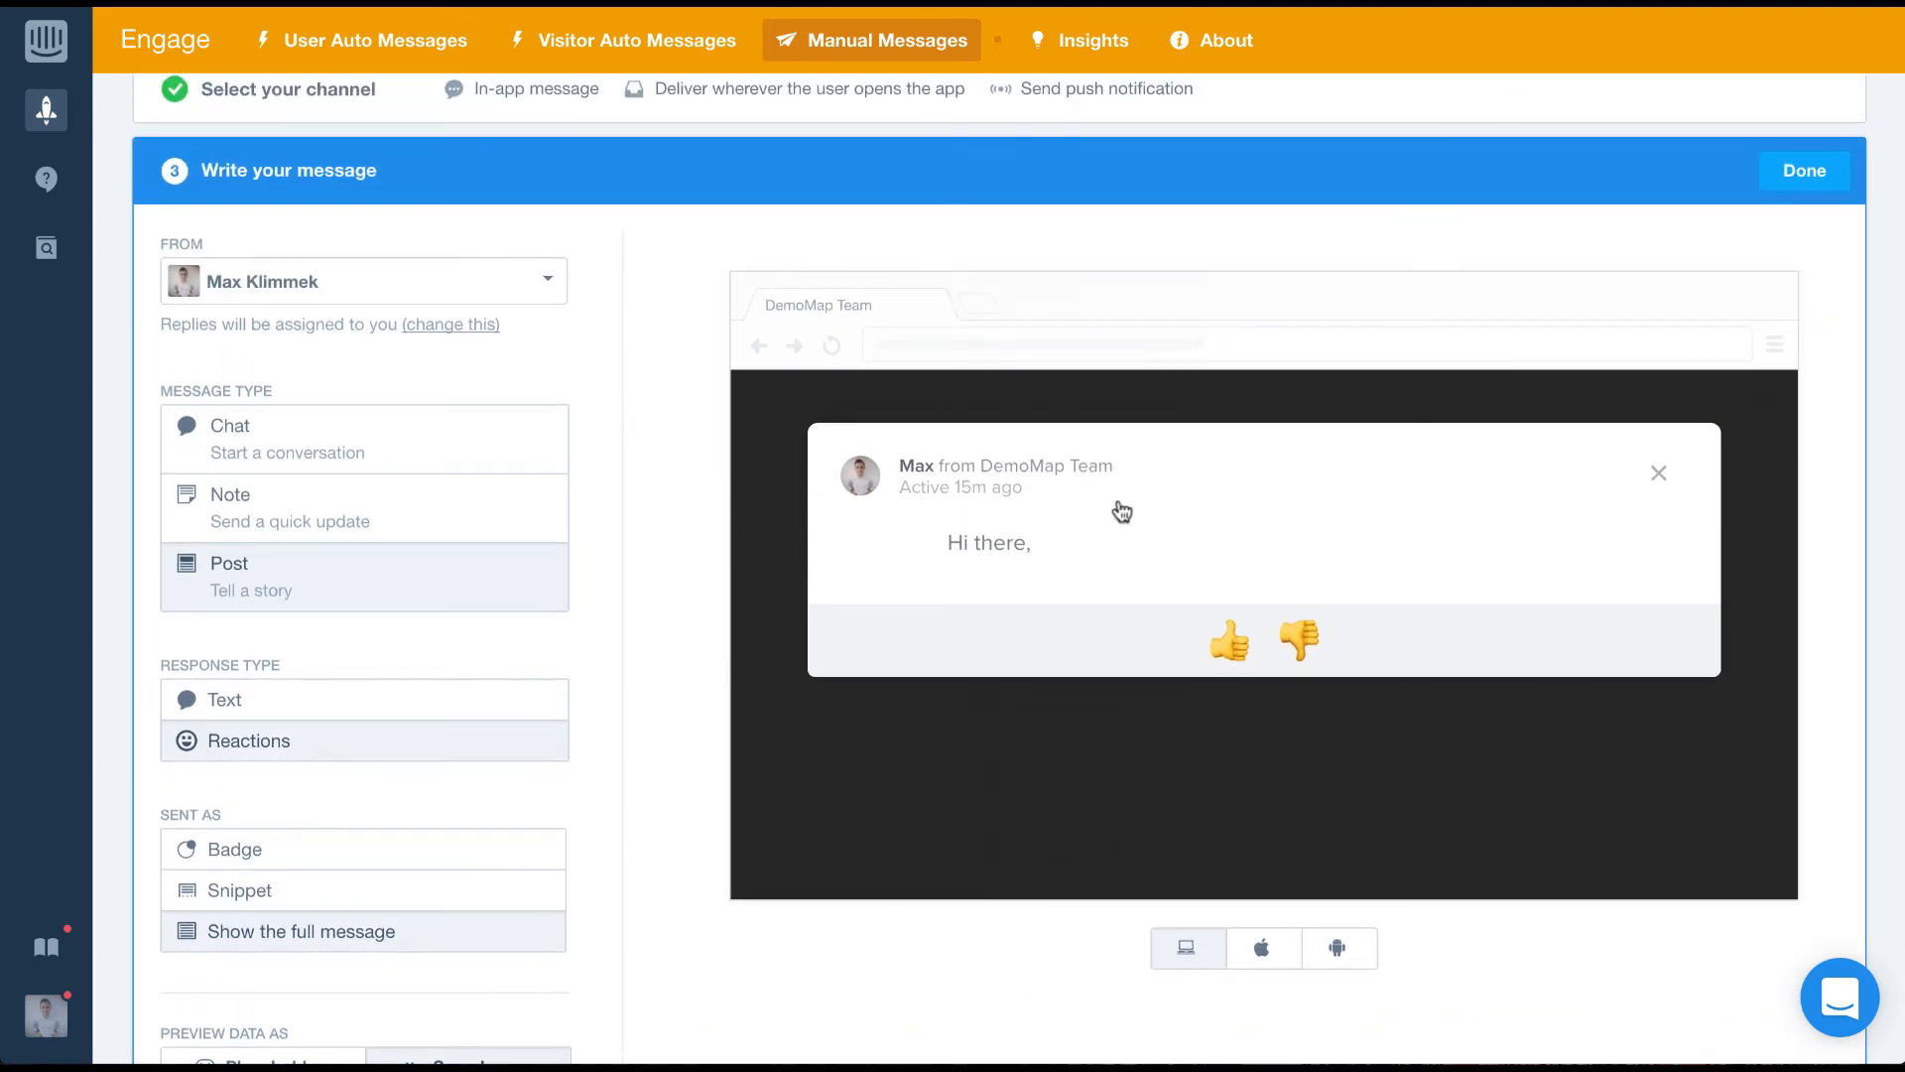
{"action": "left_click", "coordinate": [1062, 552]}
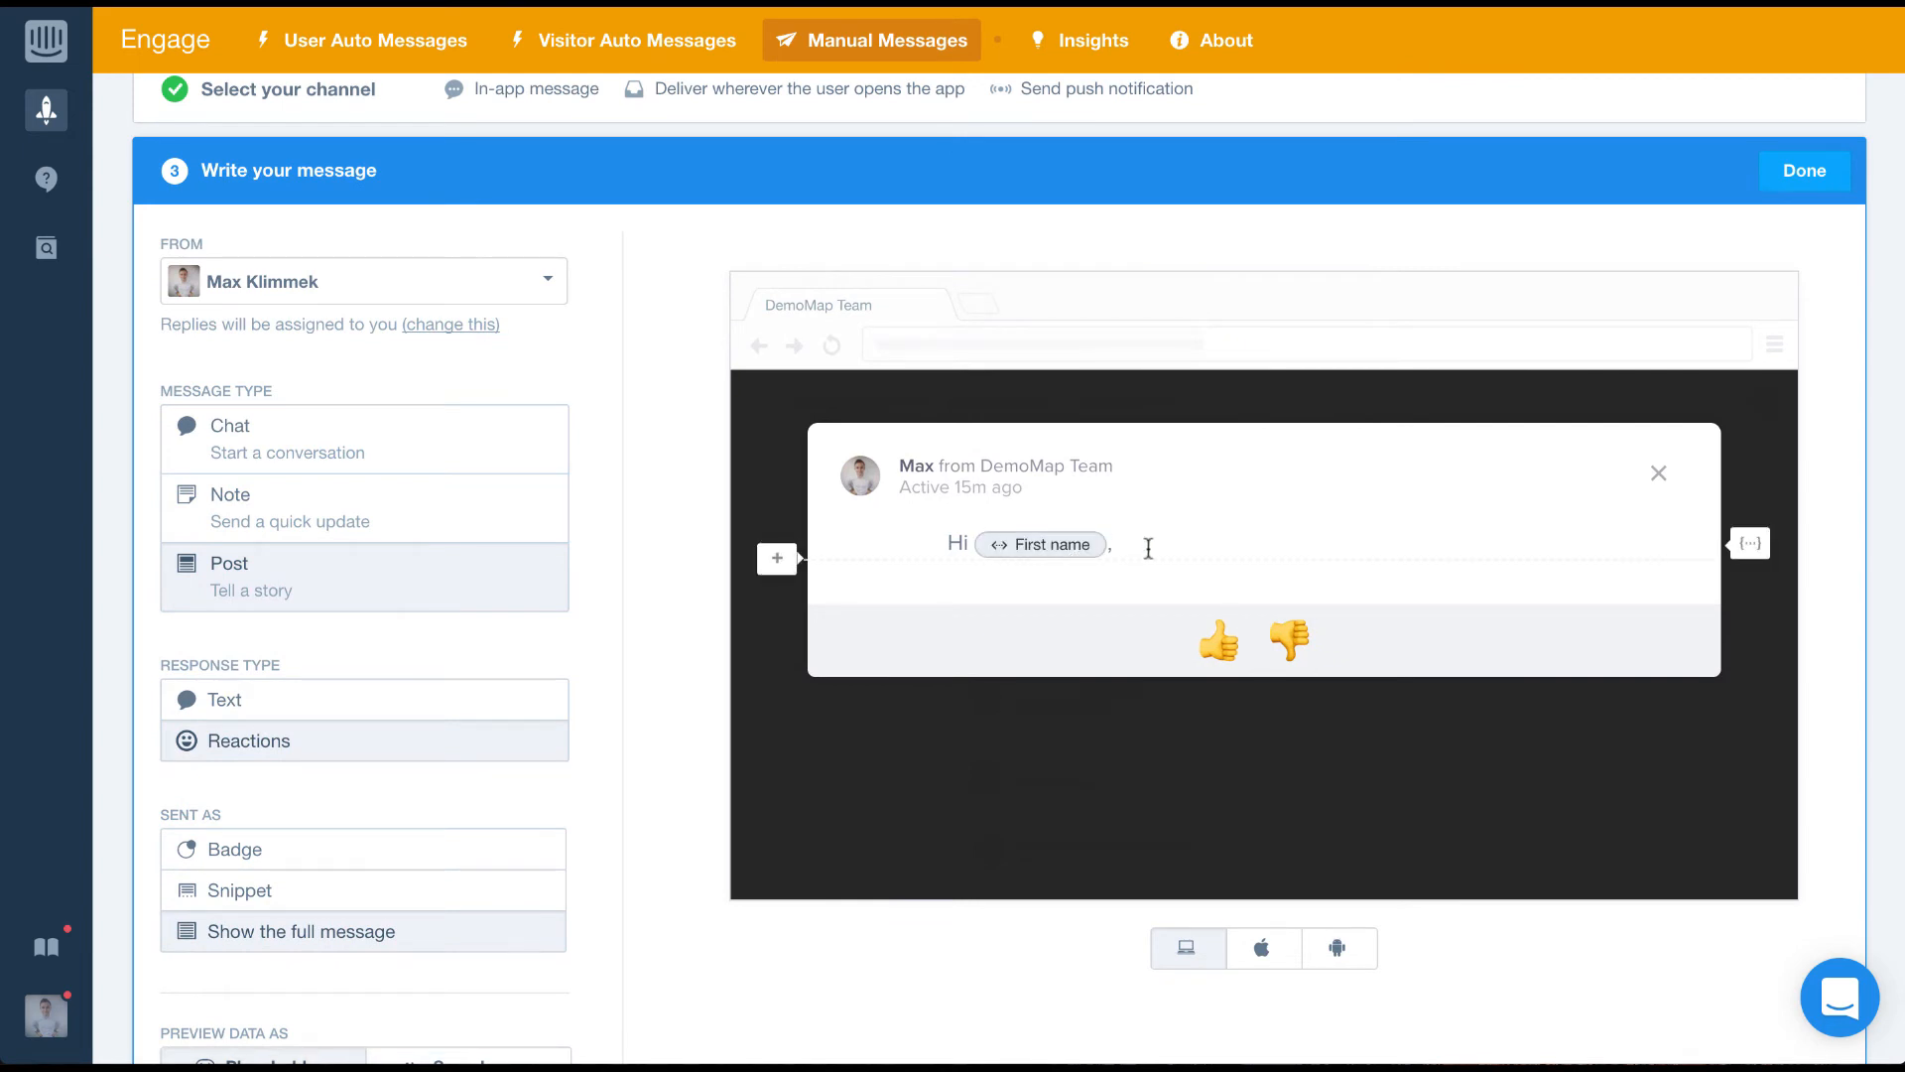
{"action": "key", "text": "Return"}
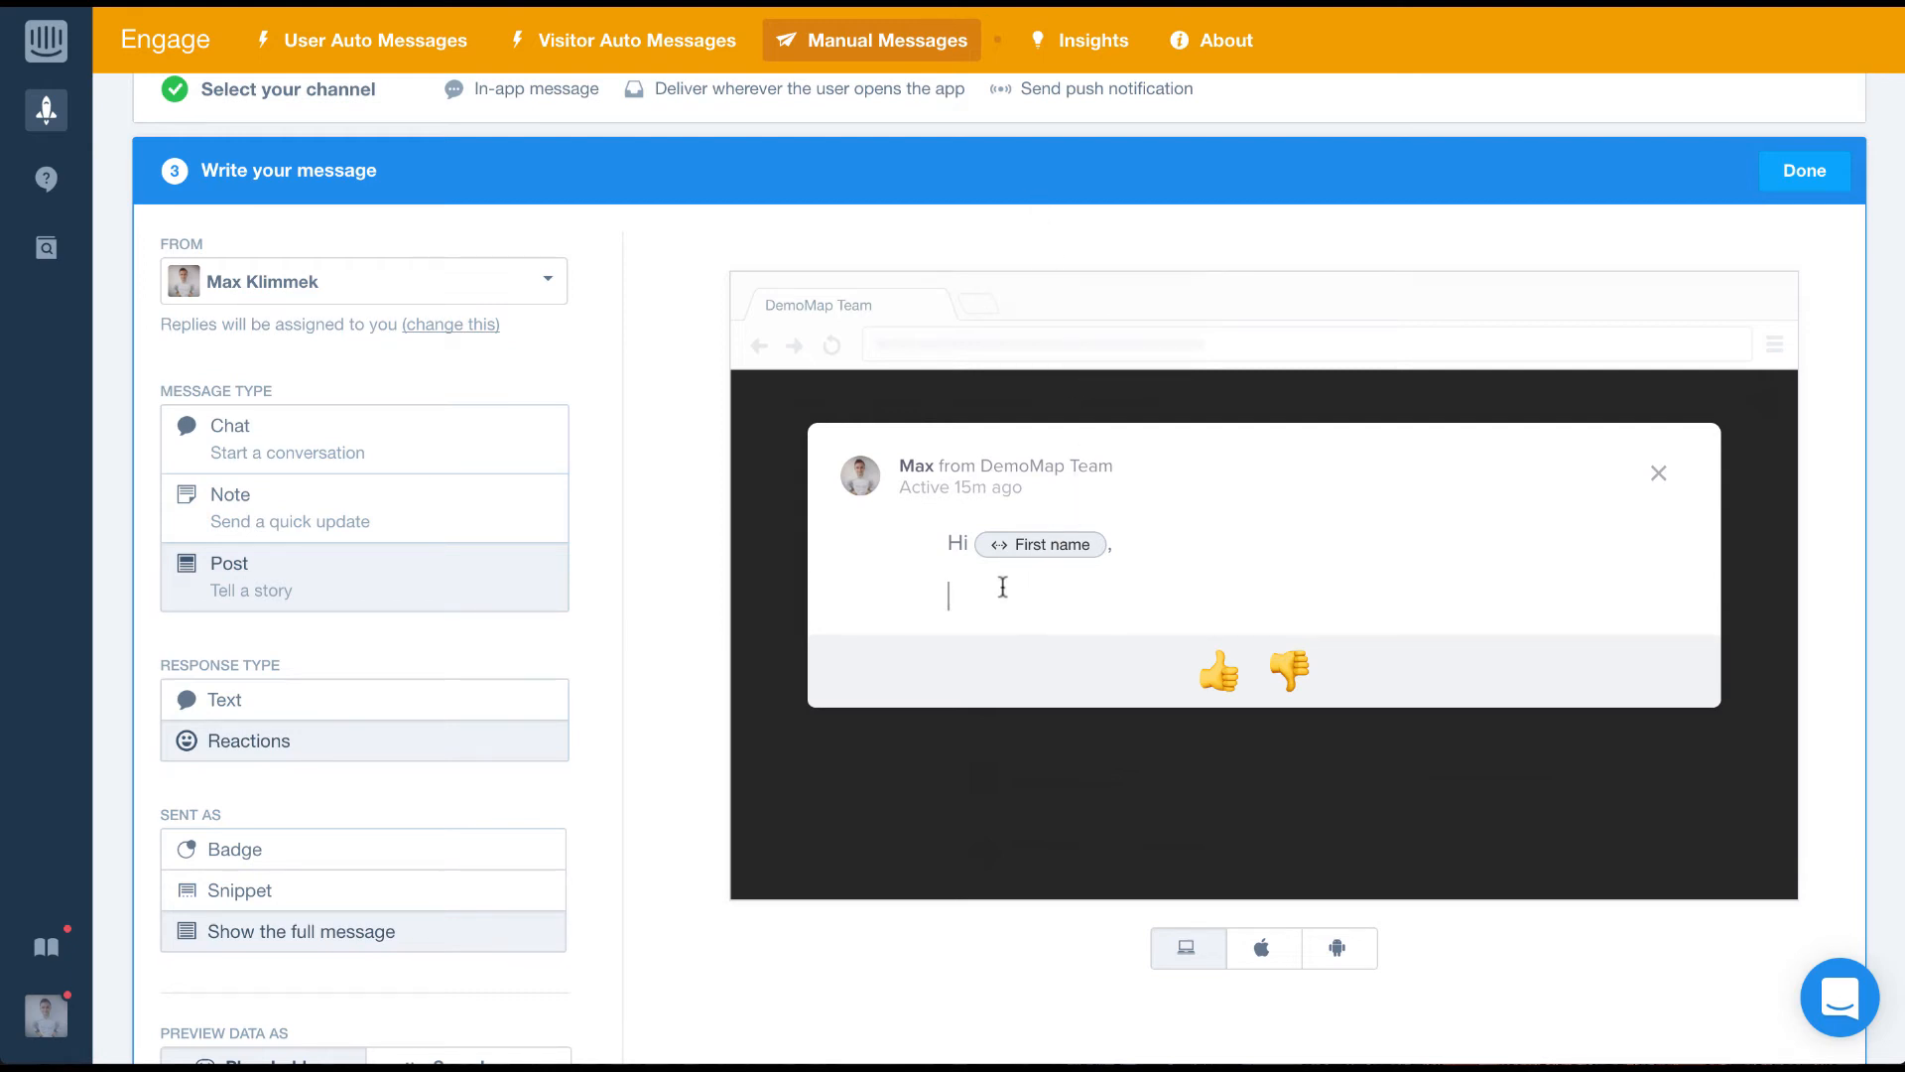
{"action": "type", "text": "Accounting Integration is HERE!"}
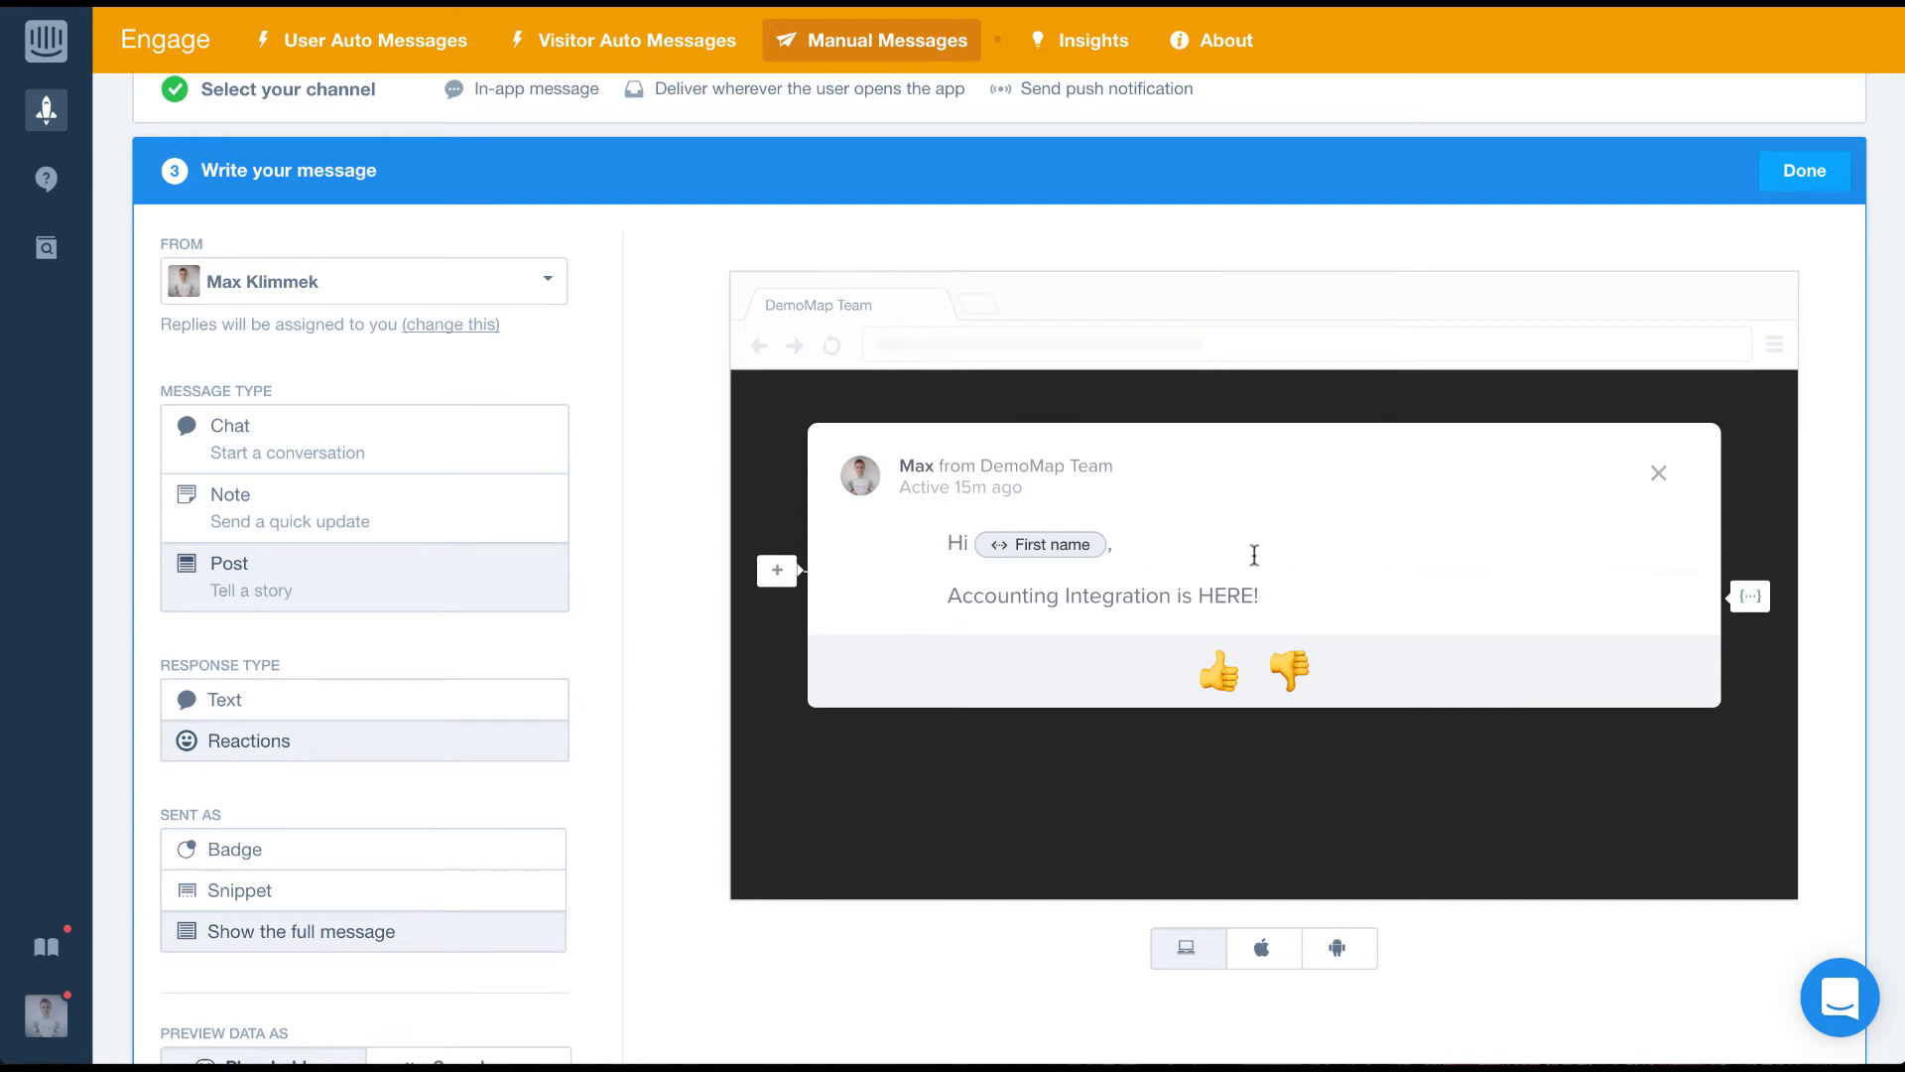
Step: Format the "Accounting Integration is HERE!" line as a centered H1 heading
{"action": "scroll", "coordinate": [1253, 556], "scroll_direction": "down", "scroll_amount": 1}
{"action": "scroll", "coordinate": [1255, 555], "scroll_direction": "down", "scroll_amount": 1}
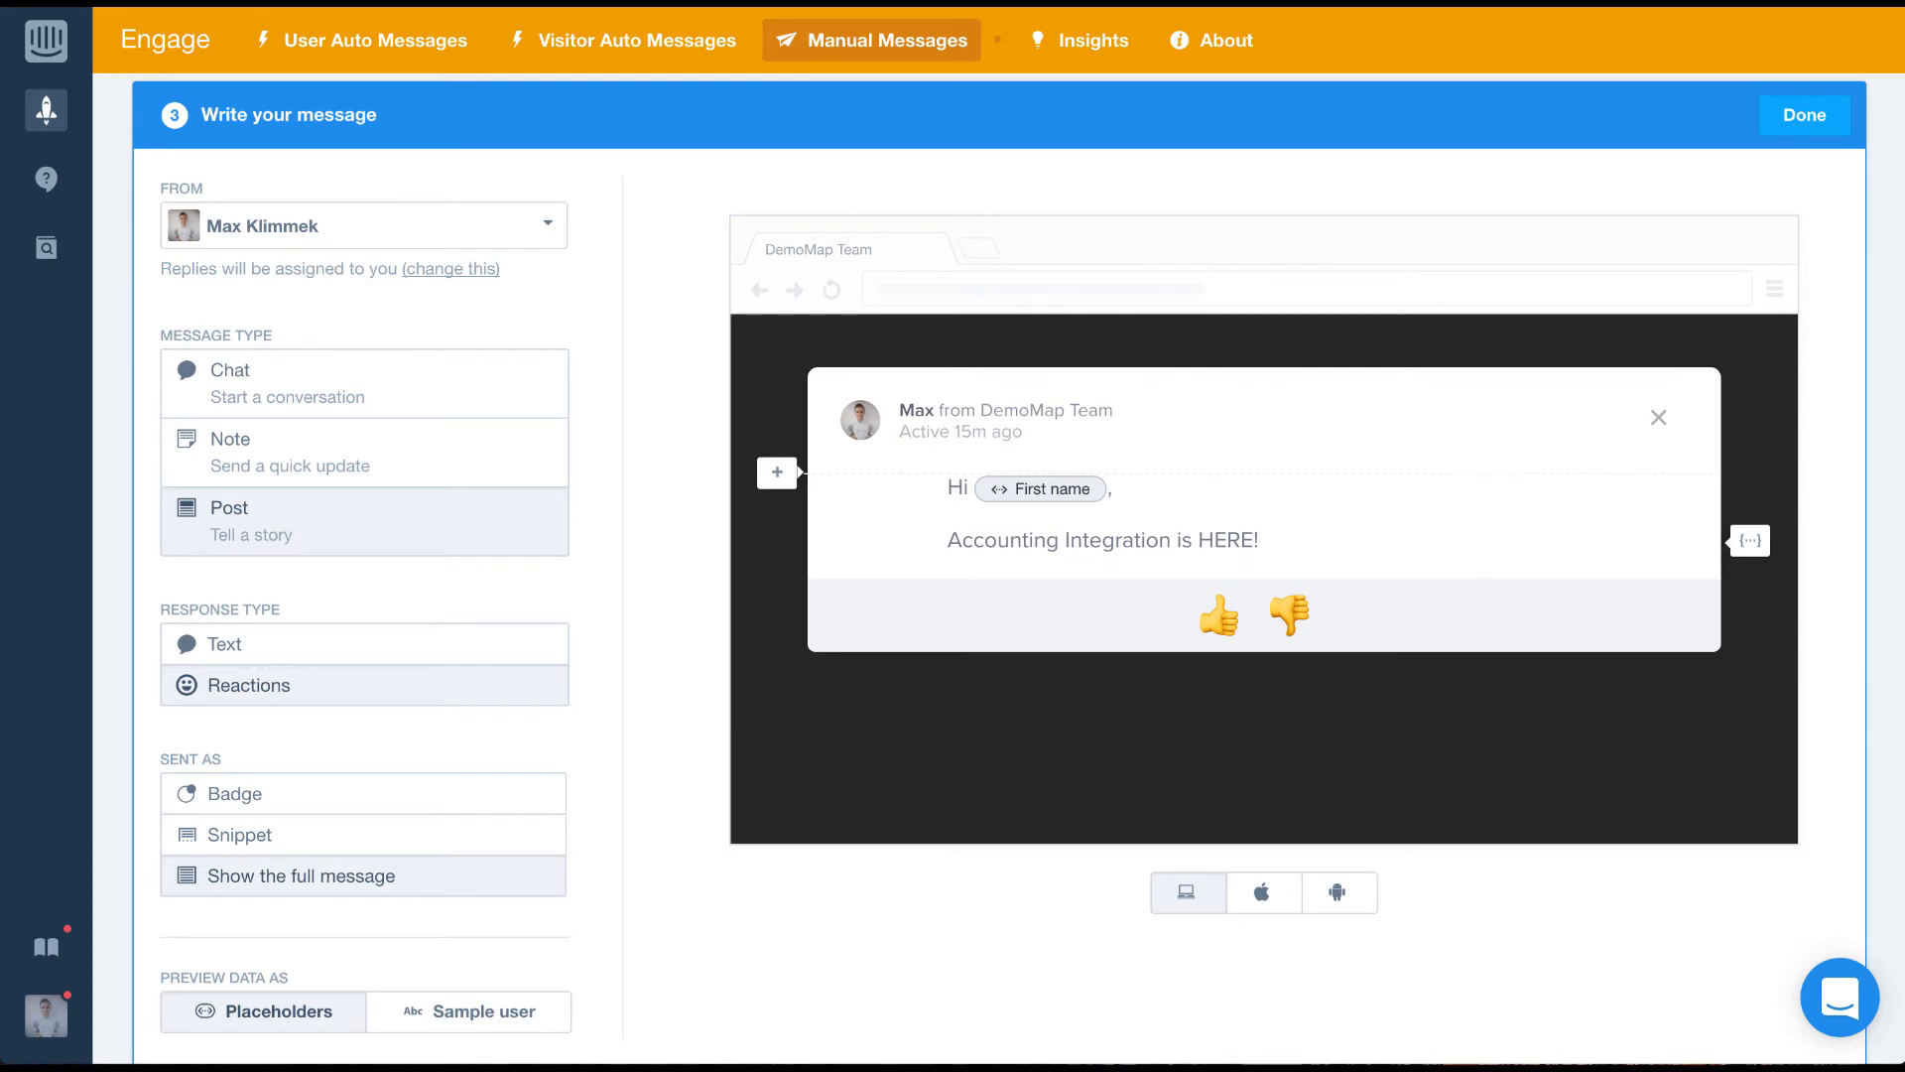
{"action": "left_click", "coordinate": [1295, 540]}
{"action": "scroll", "coordinate": [1298, 530], "scroll_direction": "down", "scroll_amount": 1}
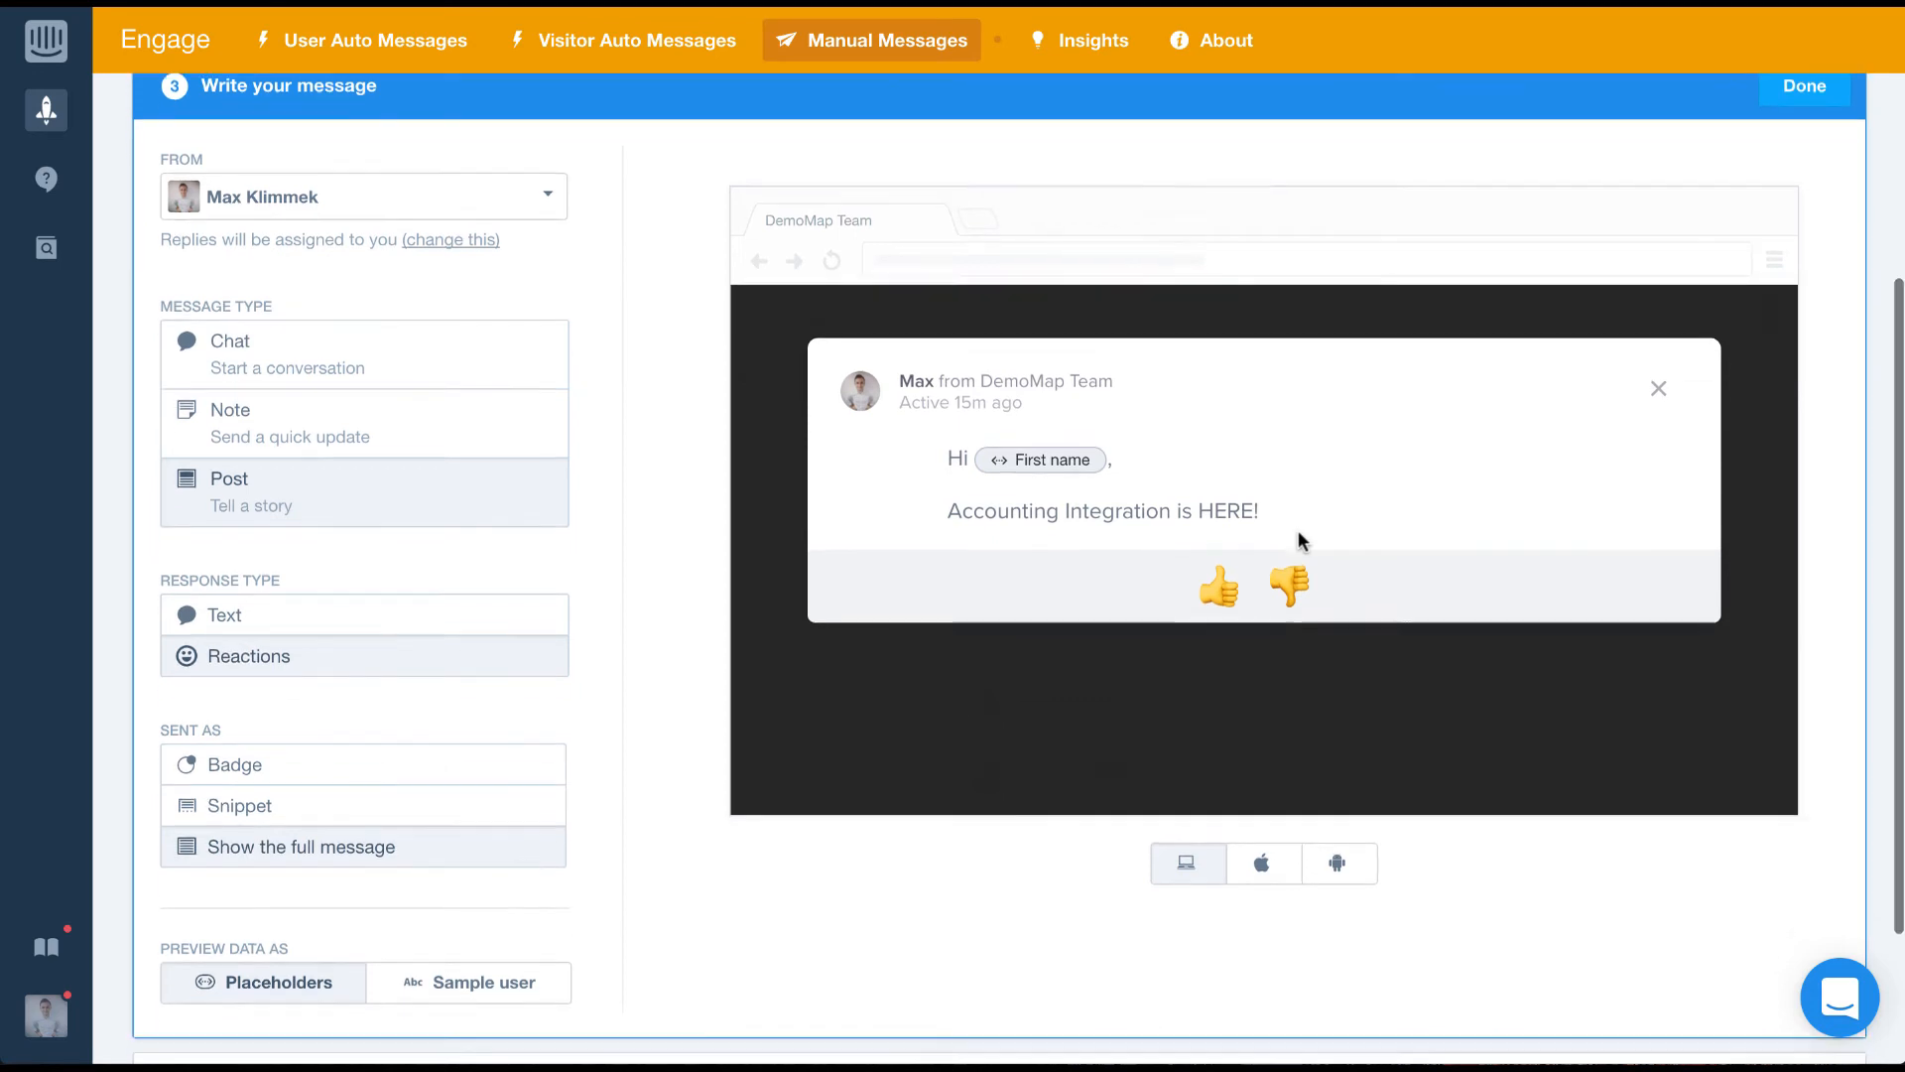
{"action": "left_click_drag", "start_coordinate": [1276, 487], "coordinate": [918, 493]}
{"action": "left_click", "coordinate": [1066, 440]}
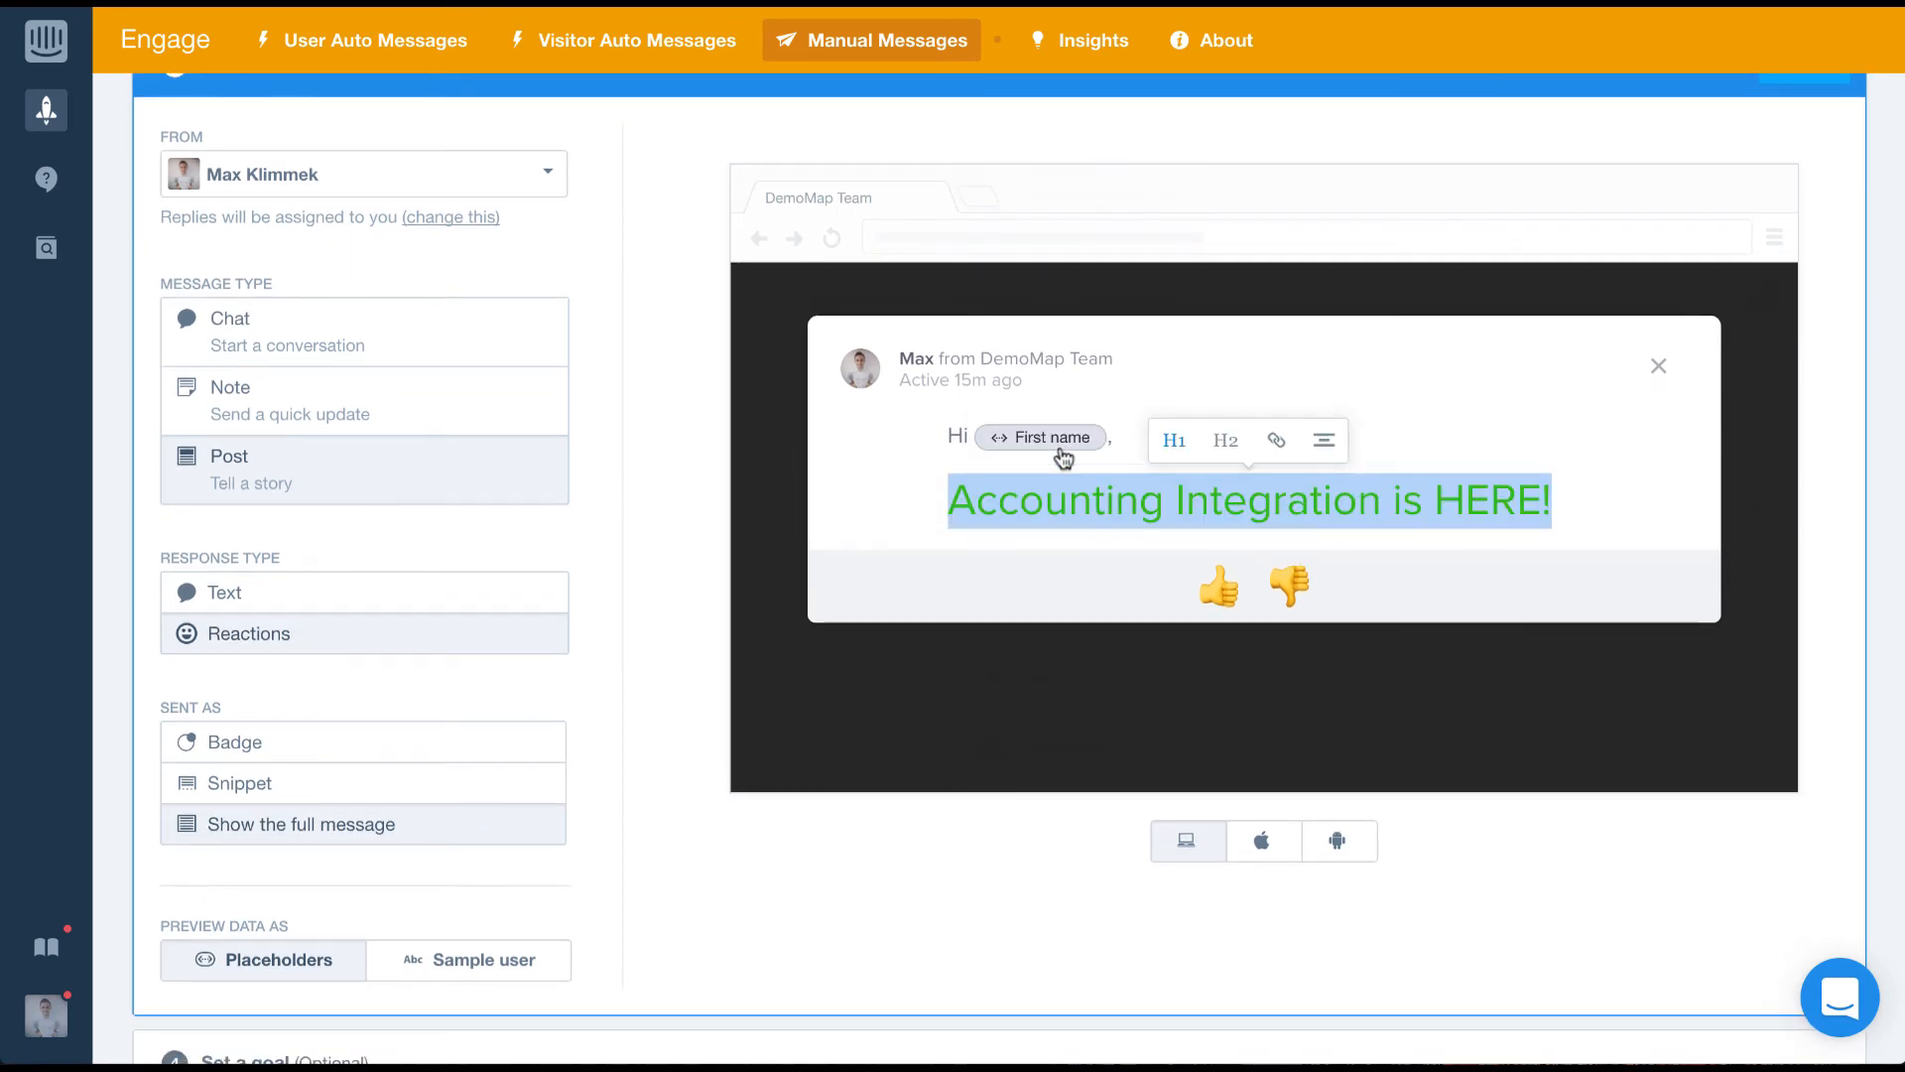
{"action": "left_click", "coordinate": [1323, 439]}
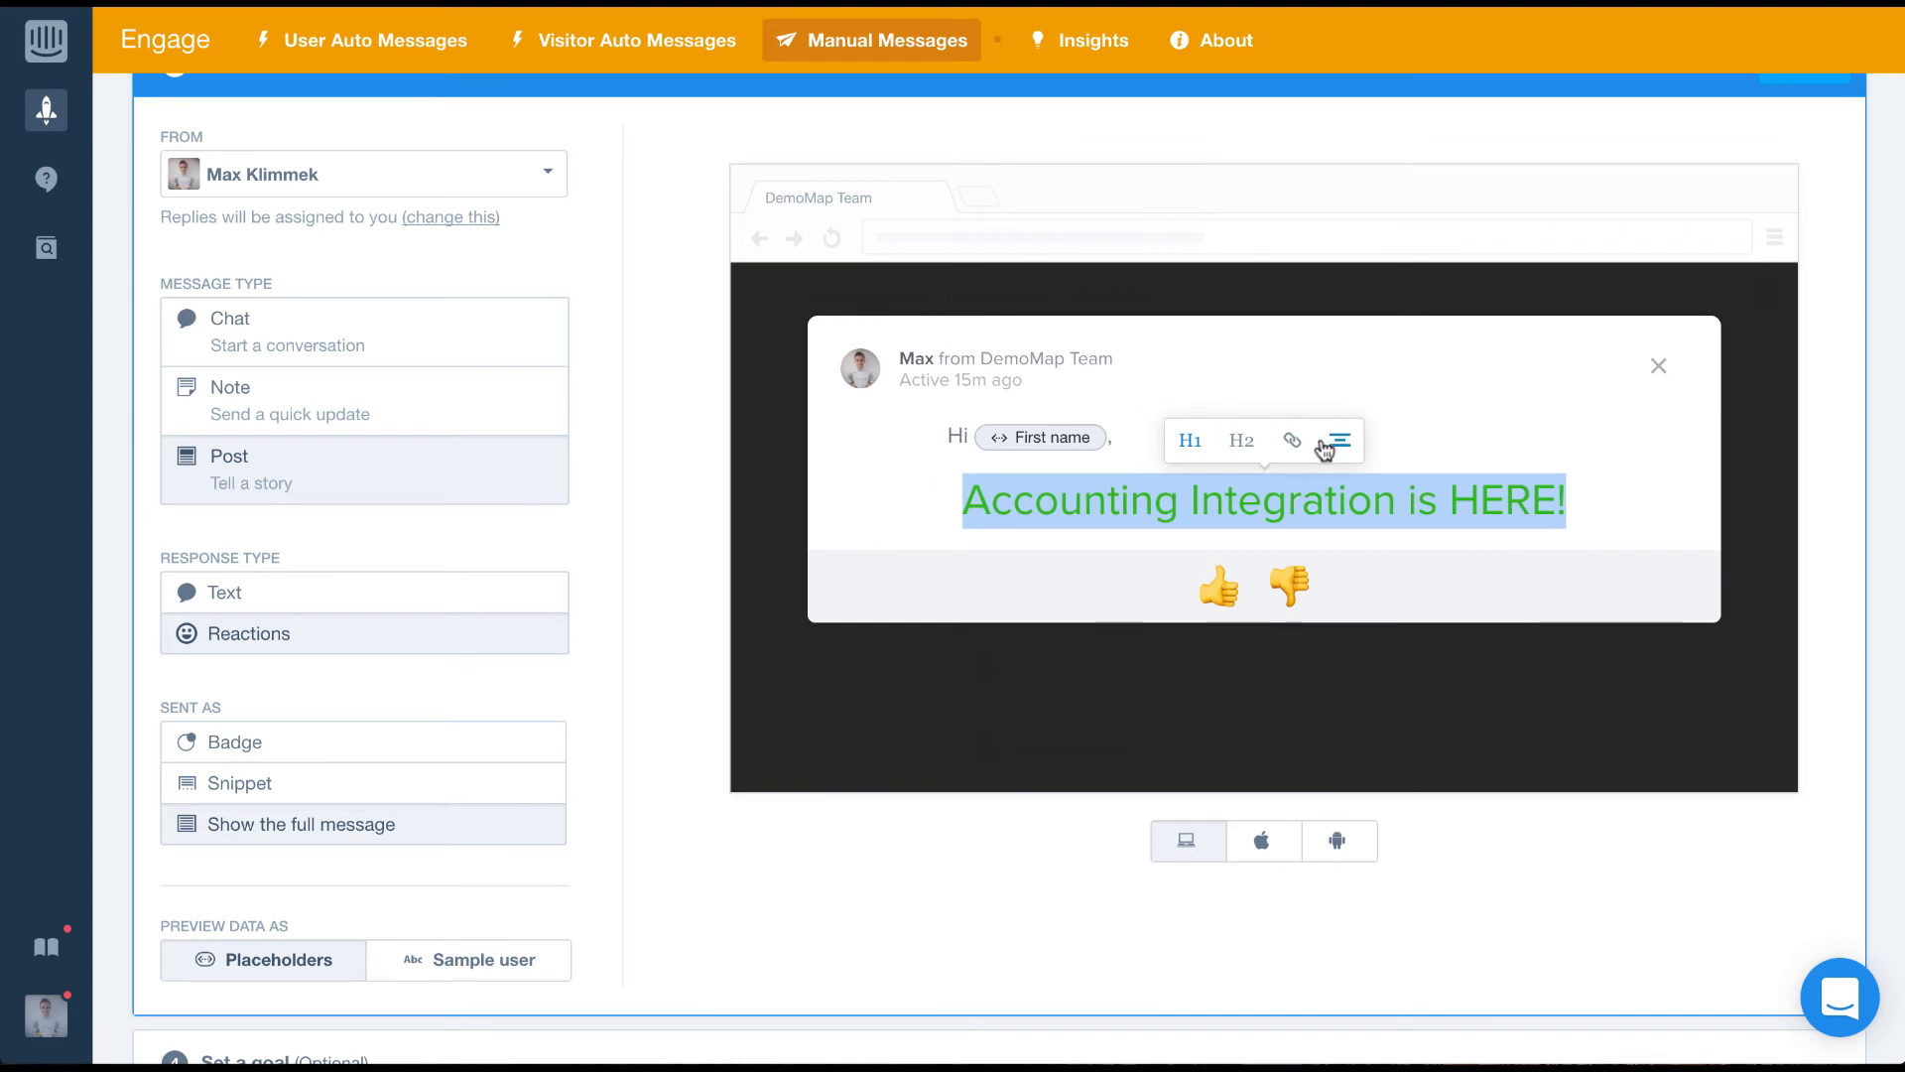
Step: Insert the video from the copied fast.wistia.net URL below the heading and remove the empty line above it
{"action": "left_click", "coordinate": [1585, 508]}
{"action": "key", "text": "Return"}
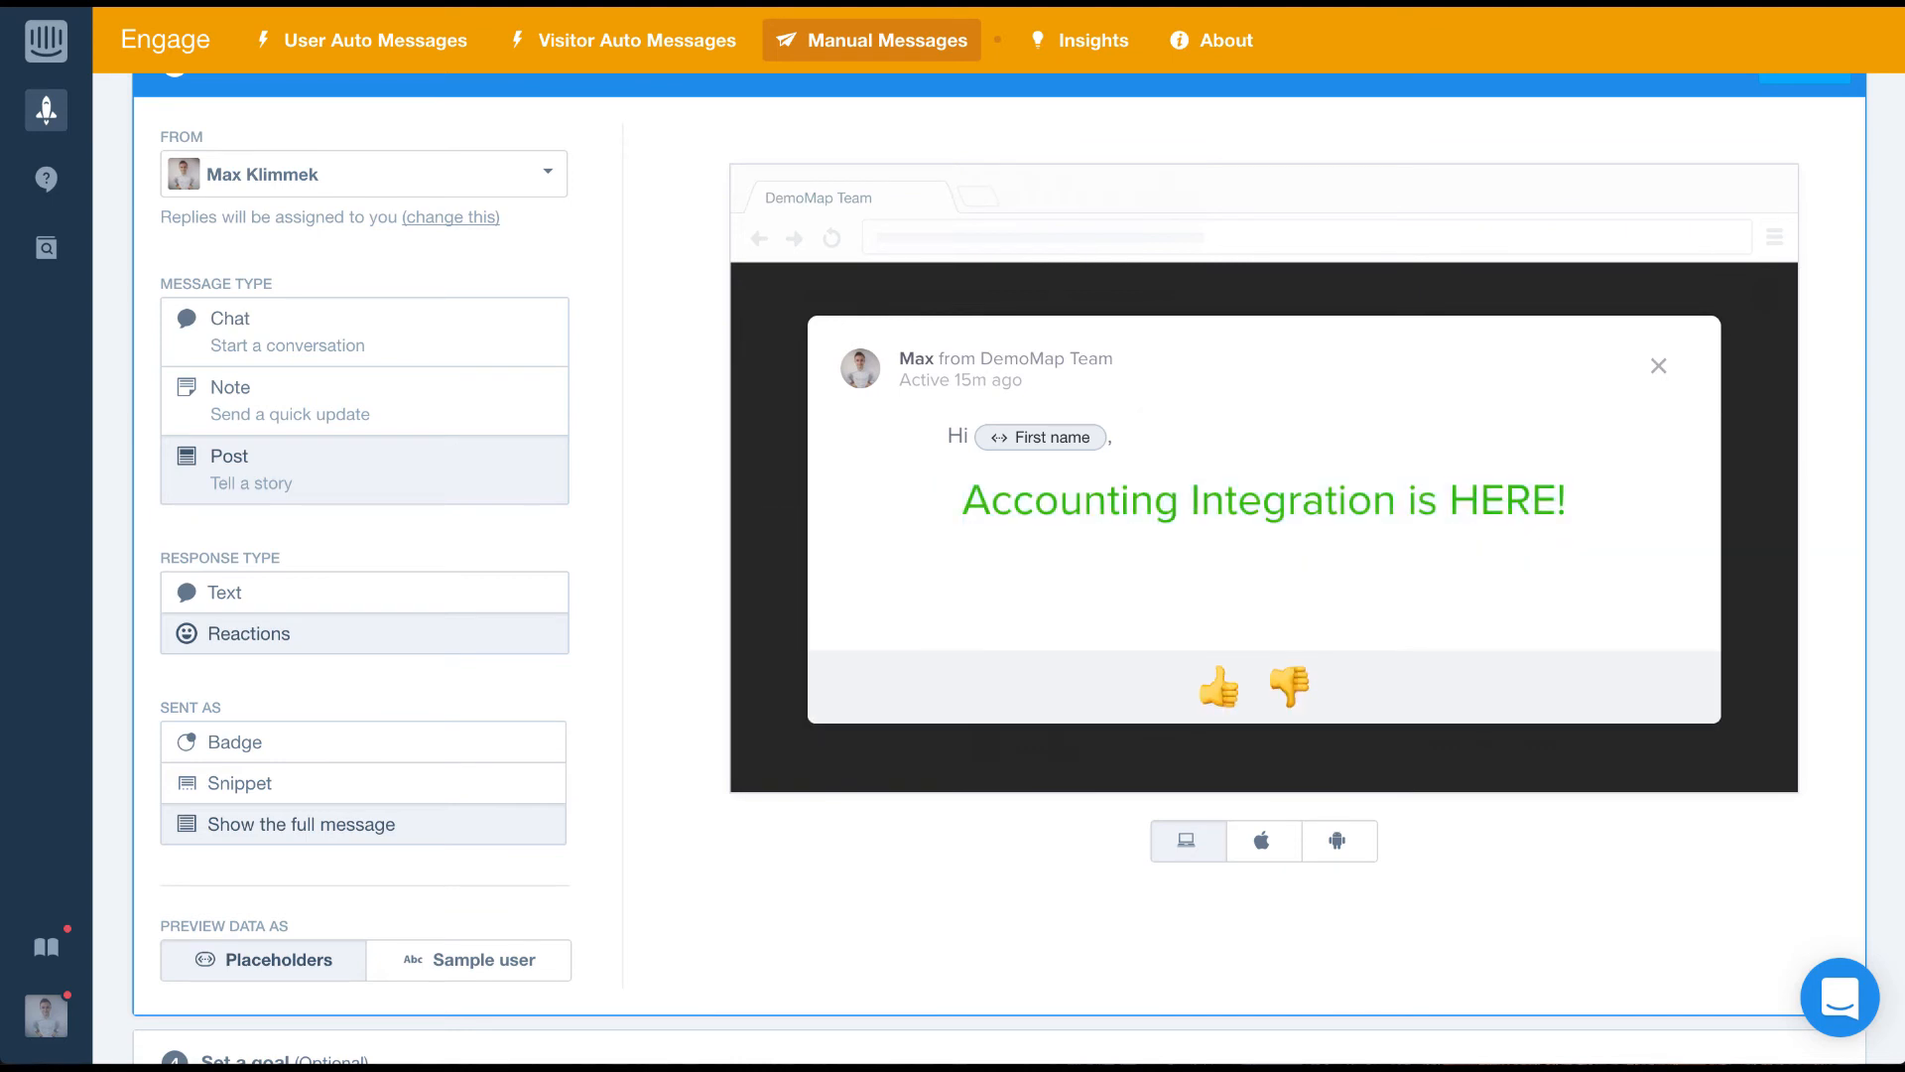
{"action": "left_click", "coordinate": [781, 633]}
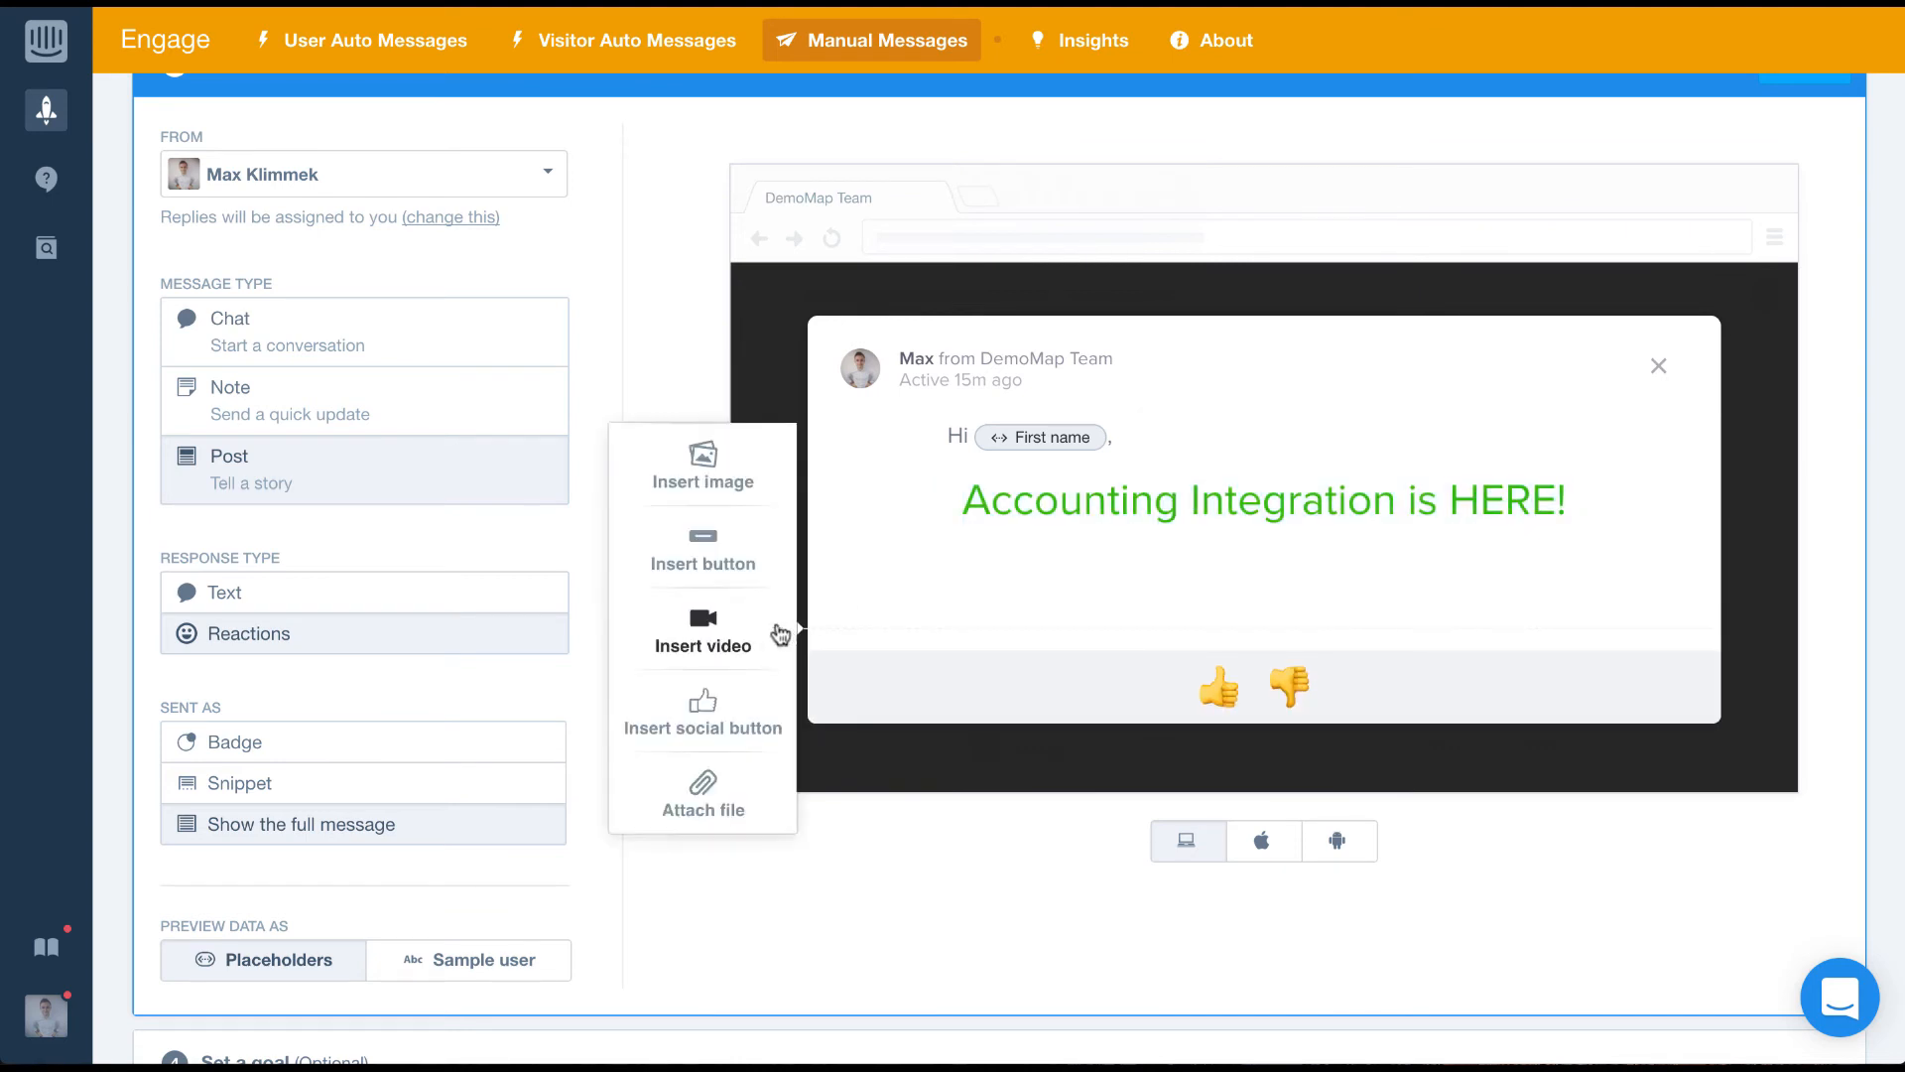
{"action": "left_click", "coordinate": [707, 638]}
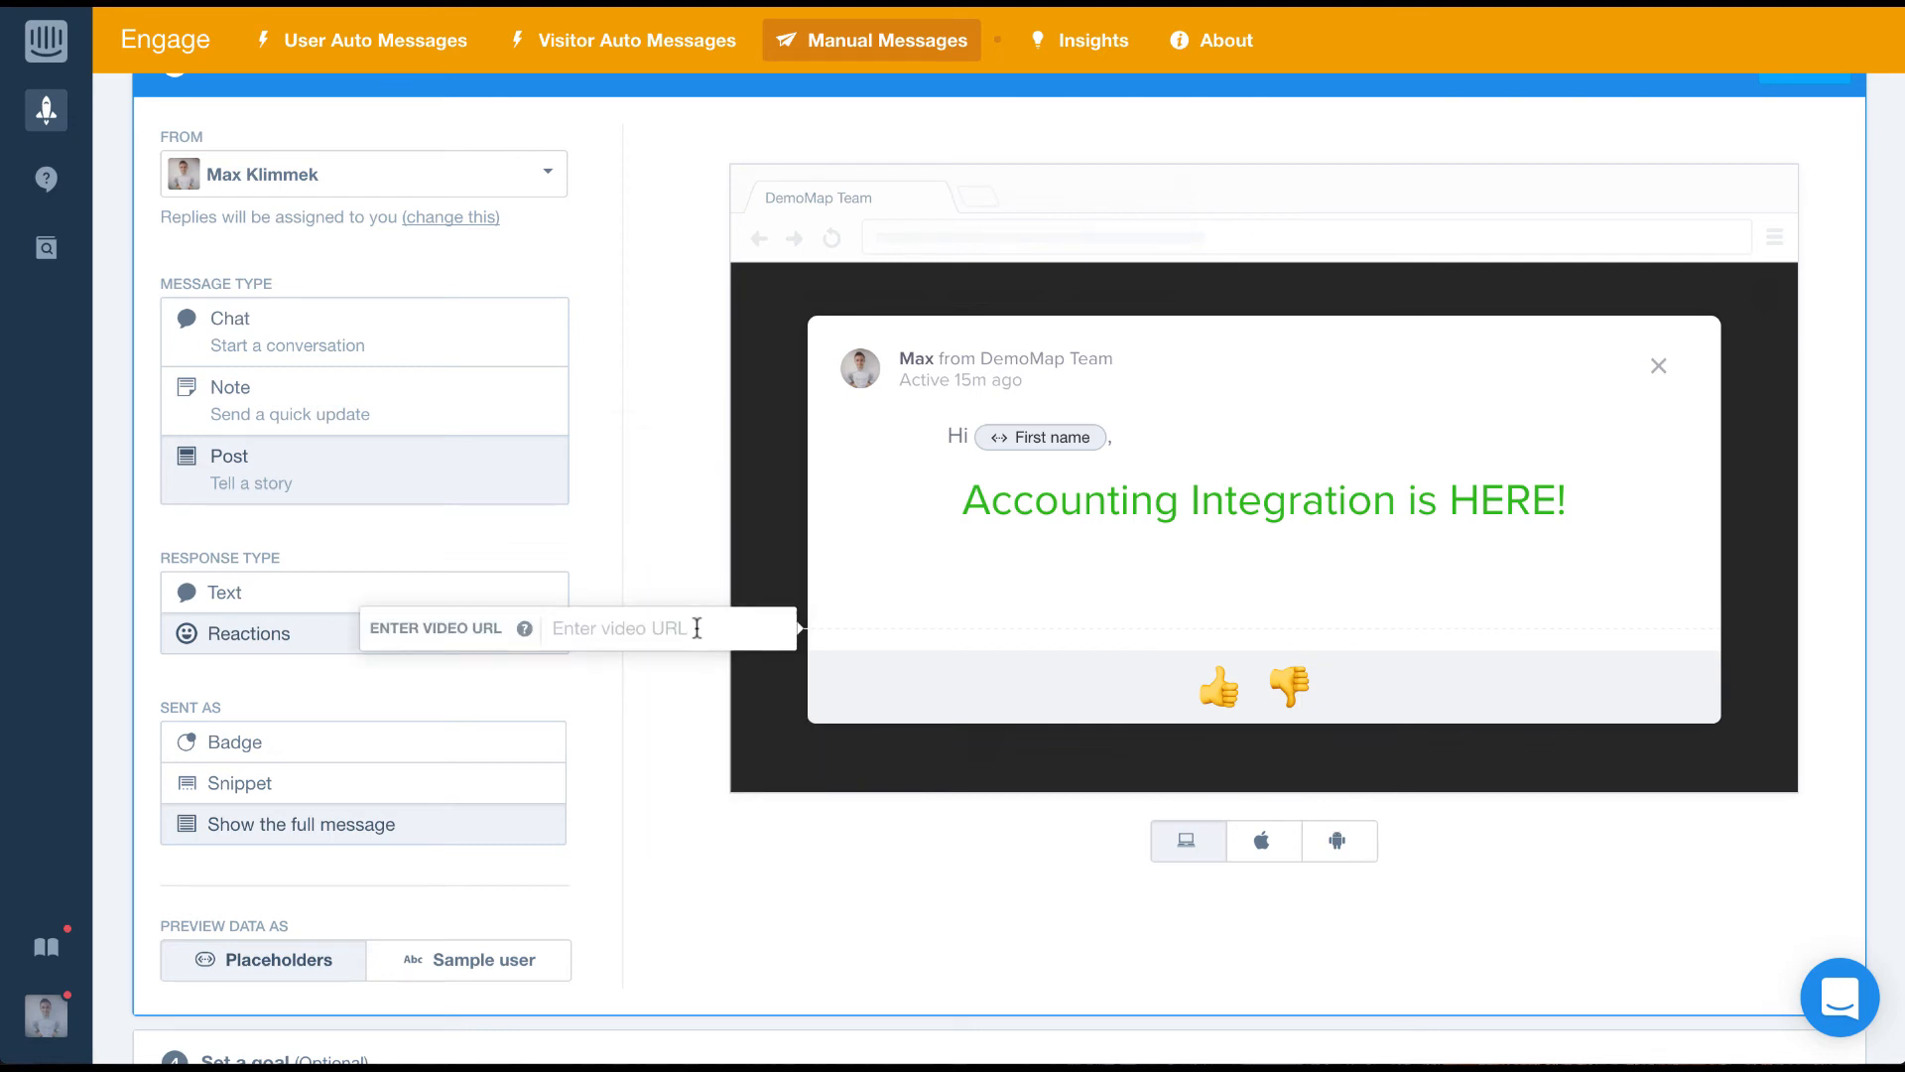
{"action": "key", "text": "ctrl+v"}
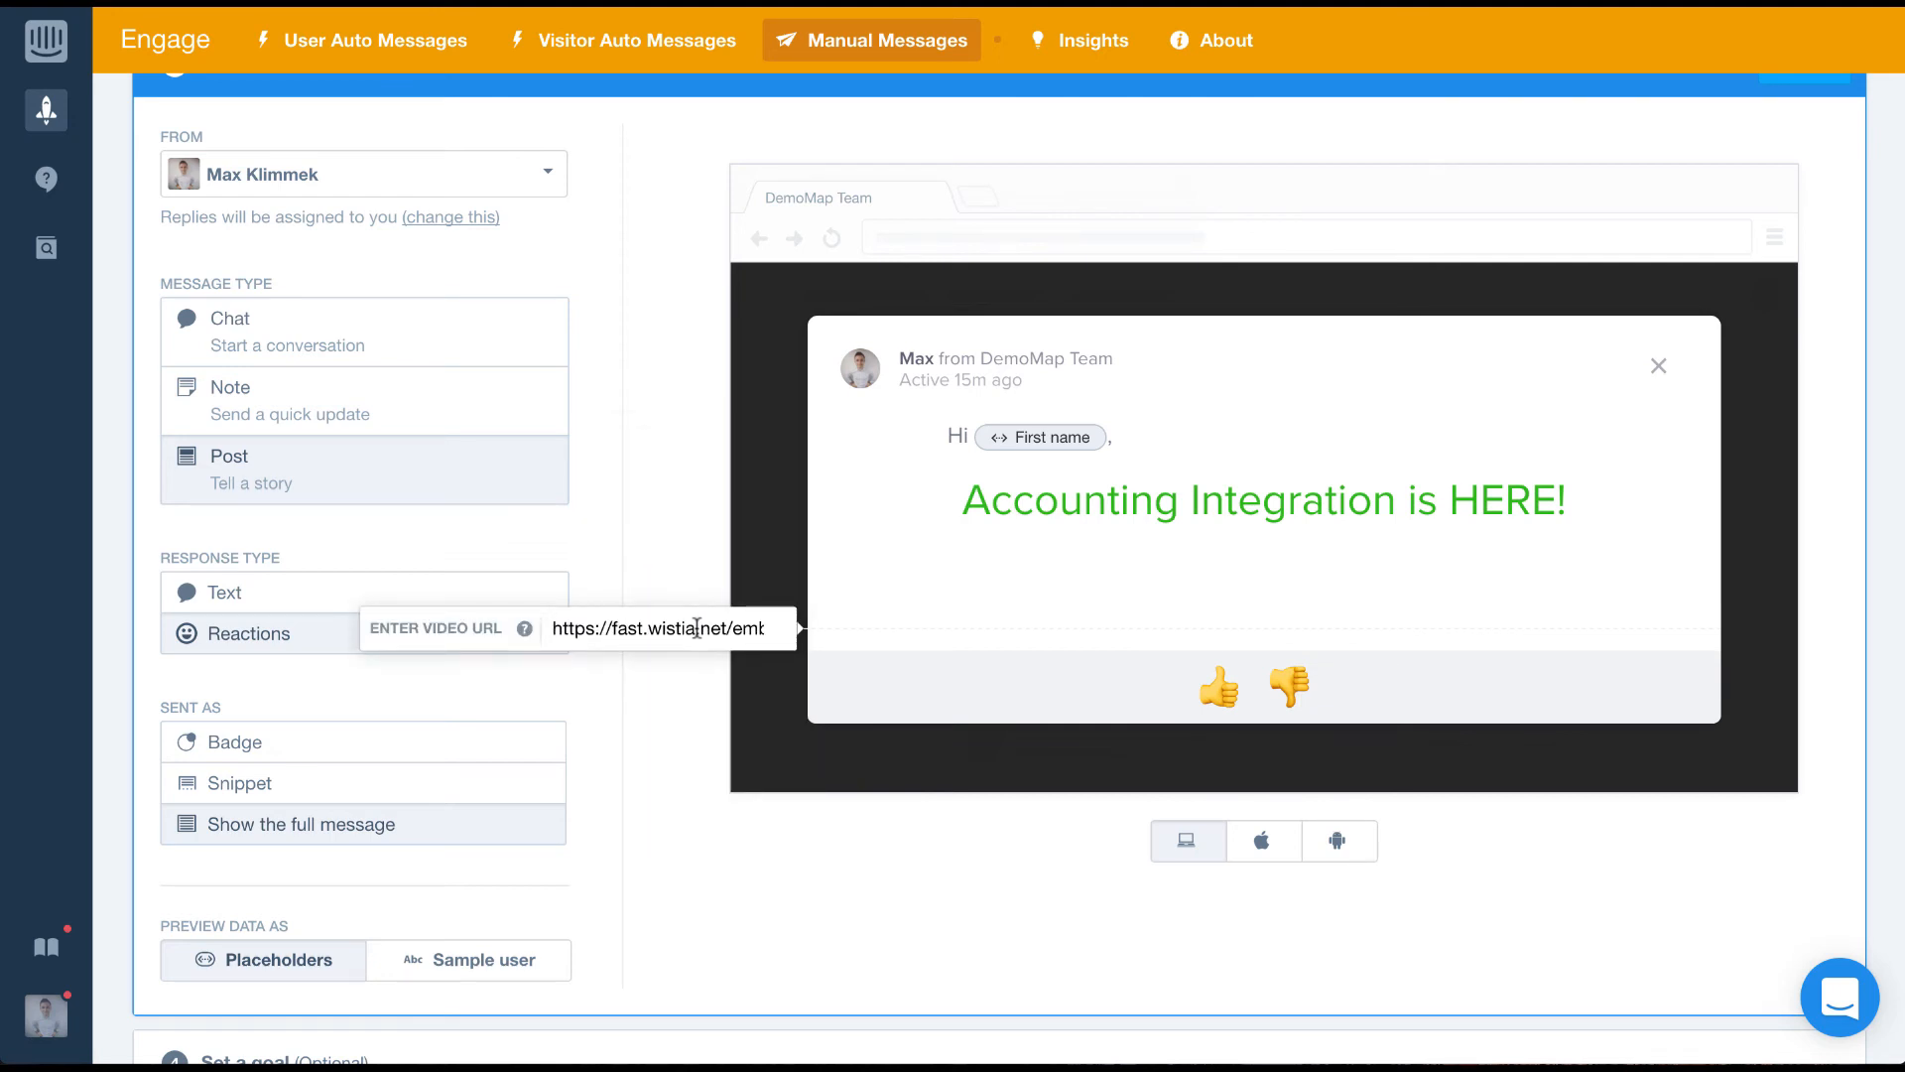
{"action": "key", "text": "Return"}
{"action": "left_click", "coordinate": [1089, 589]}
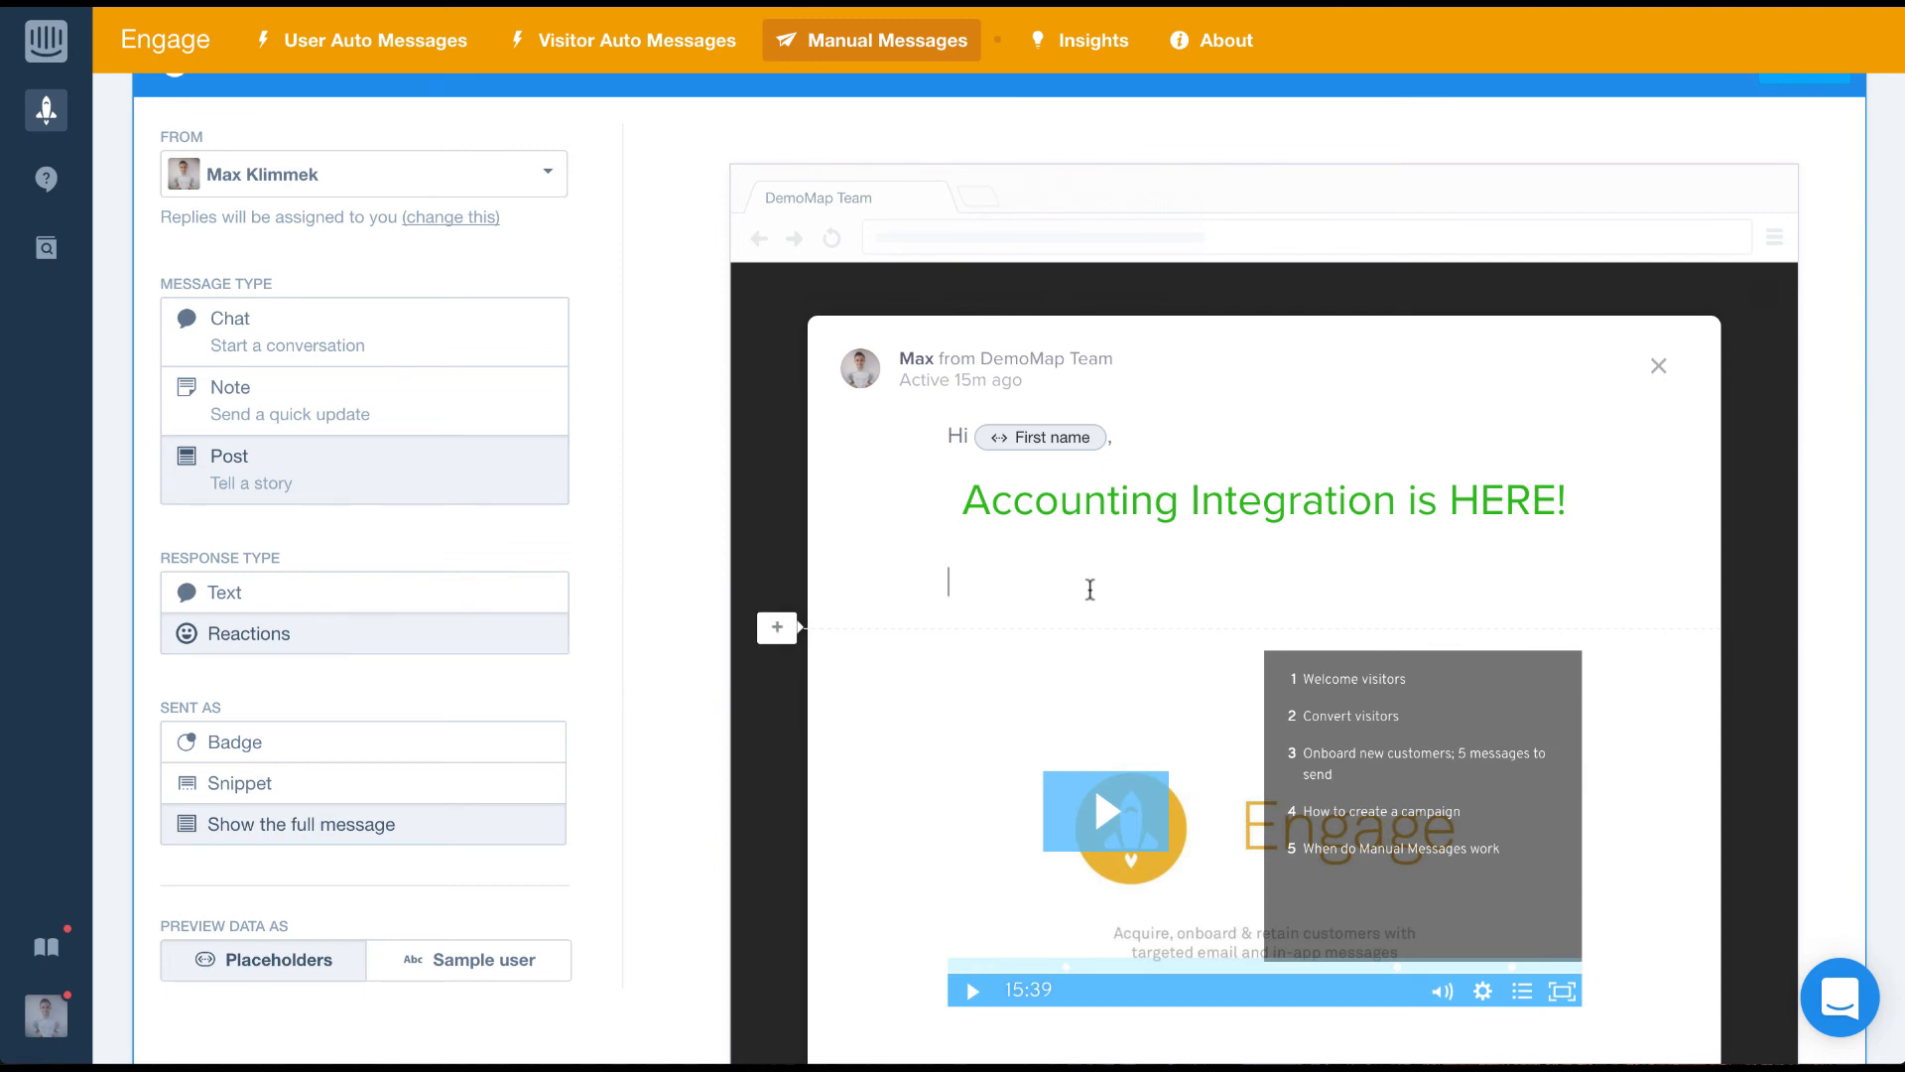
{"action": "key", "text": "BackSpace"}
{"action": "scroll", "coordinate": [1191, 645], "scroll_direction": "down", "scroll_amount": 3}
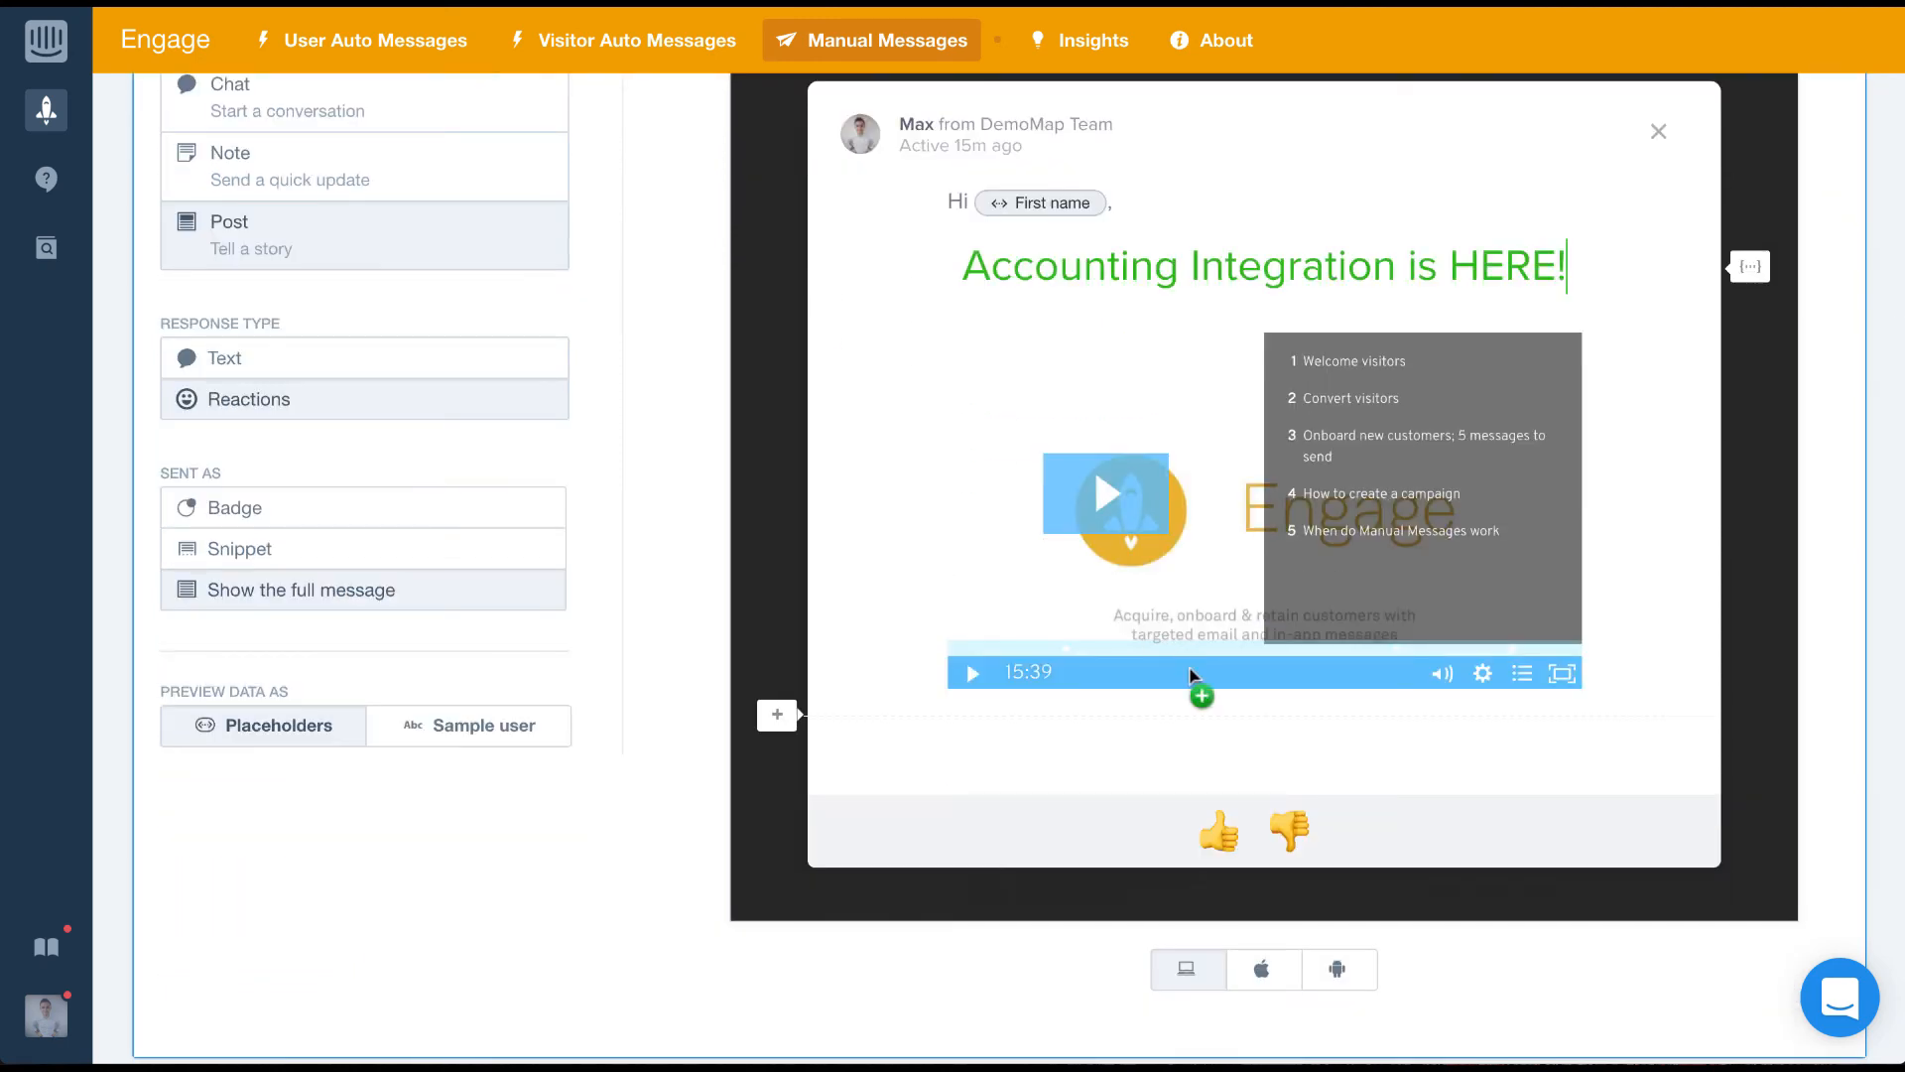
{"action": "left_click", "coordinate": [1215, 714]}
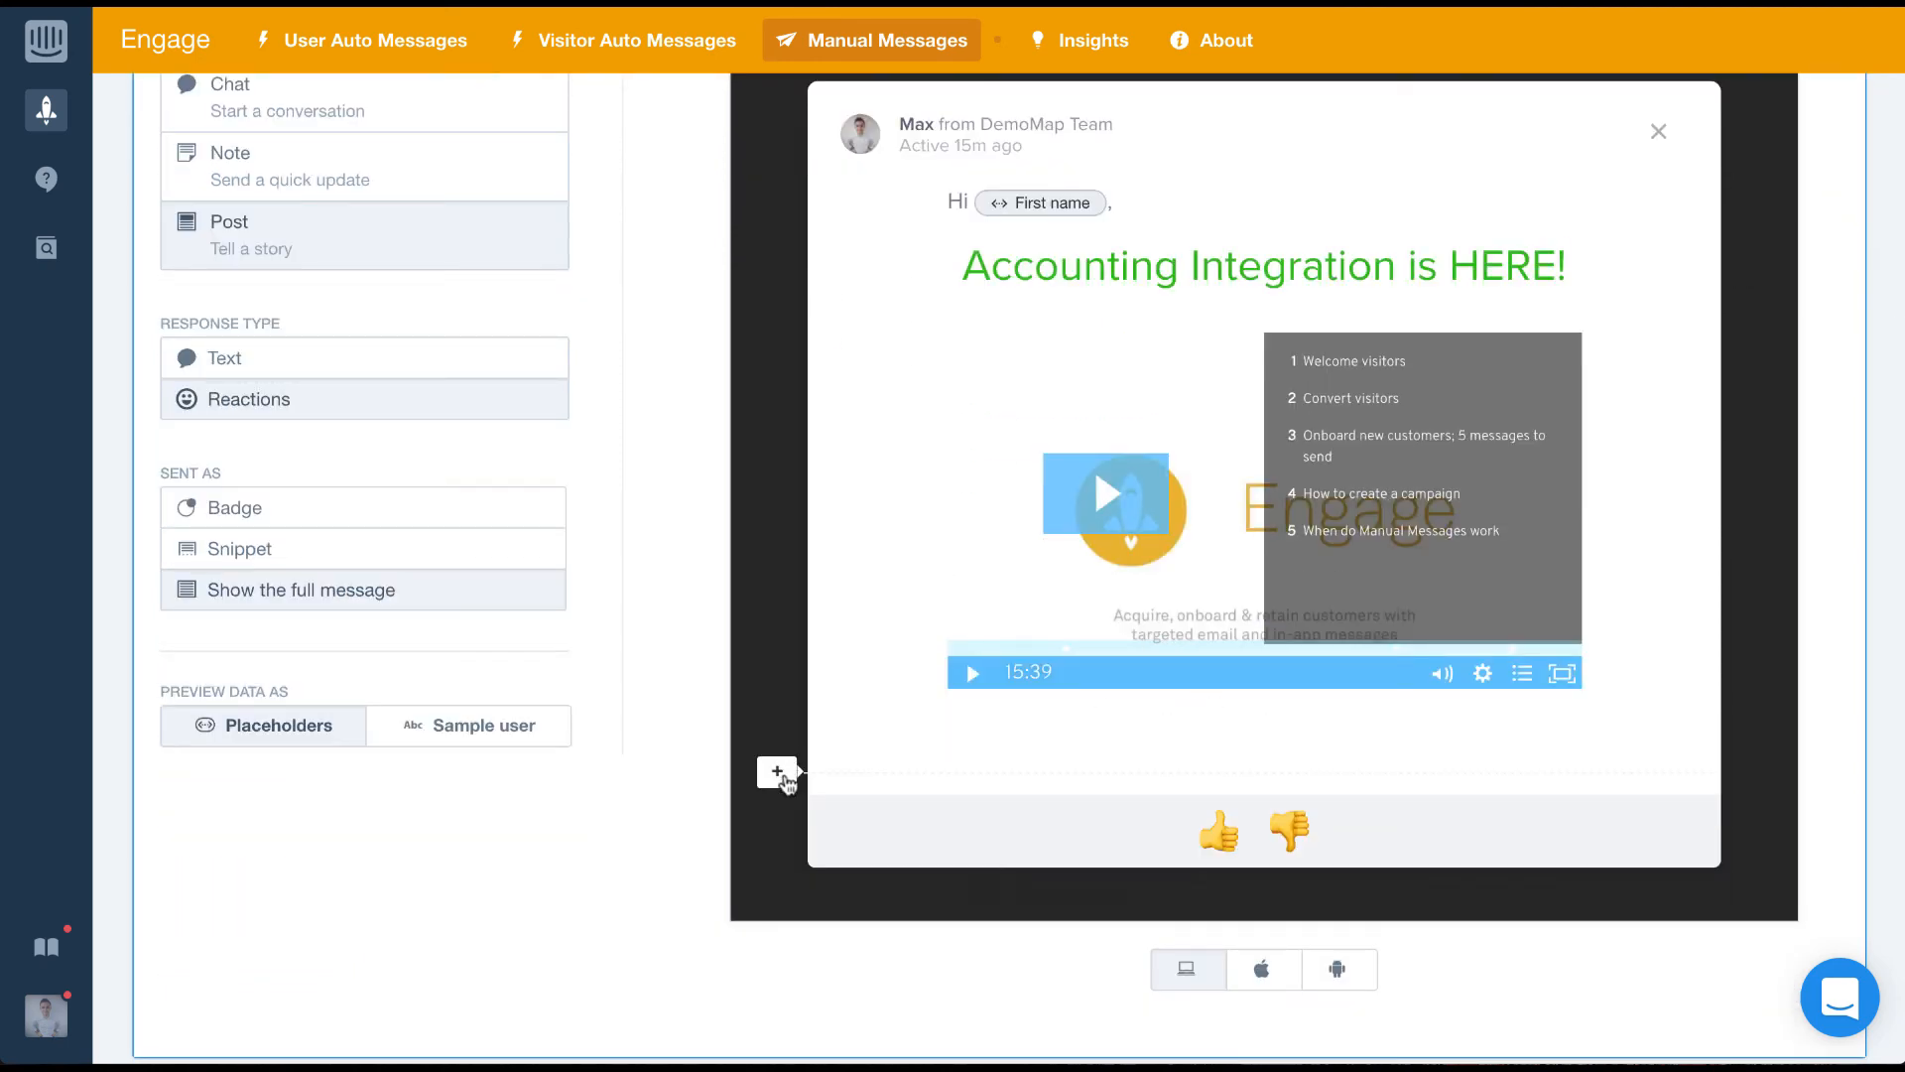
{"action": "left_click", "coordinate": [778, 769]}
{"action": "left_click", "coordinate": [739, 708]}
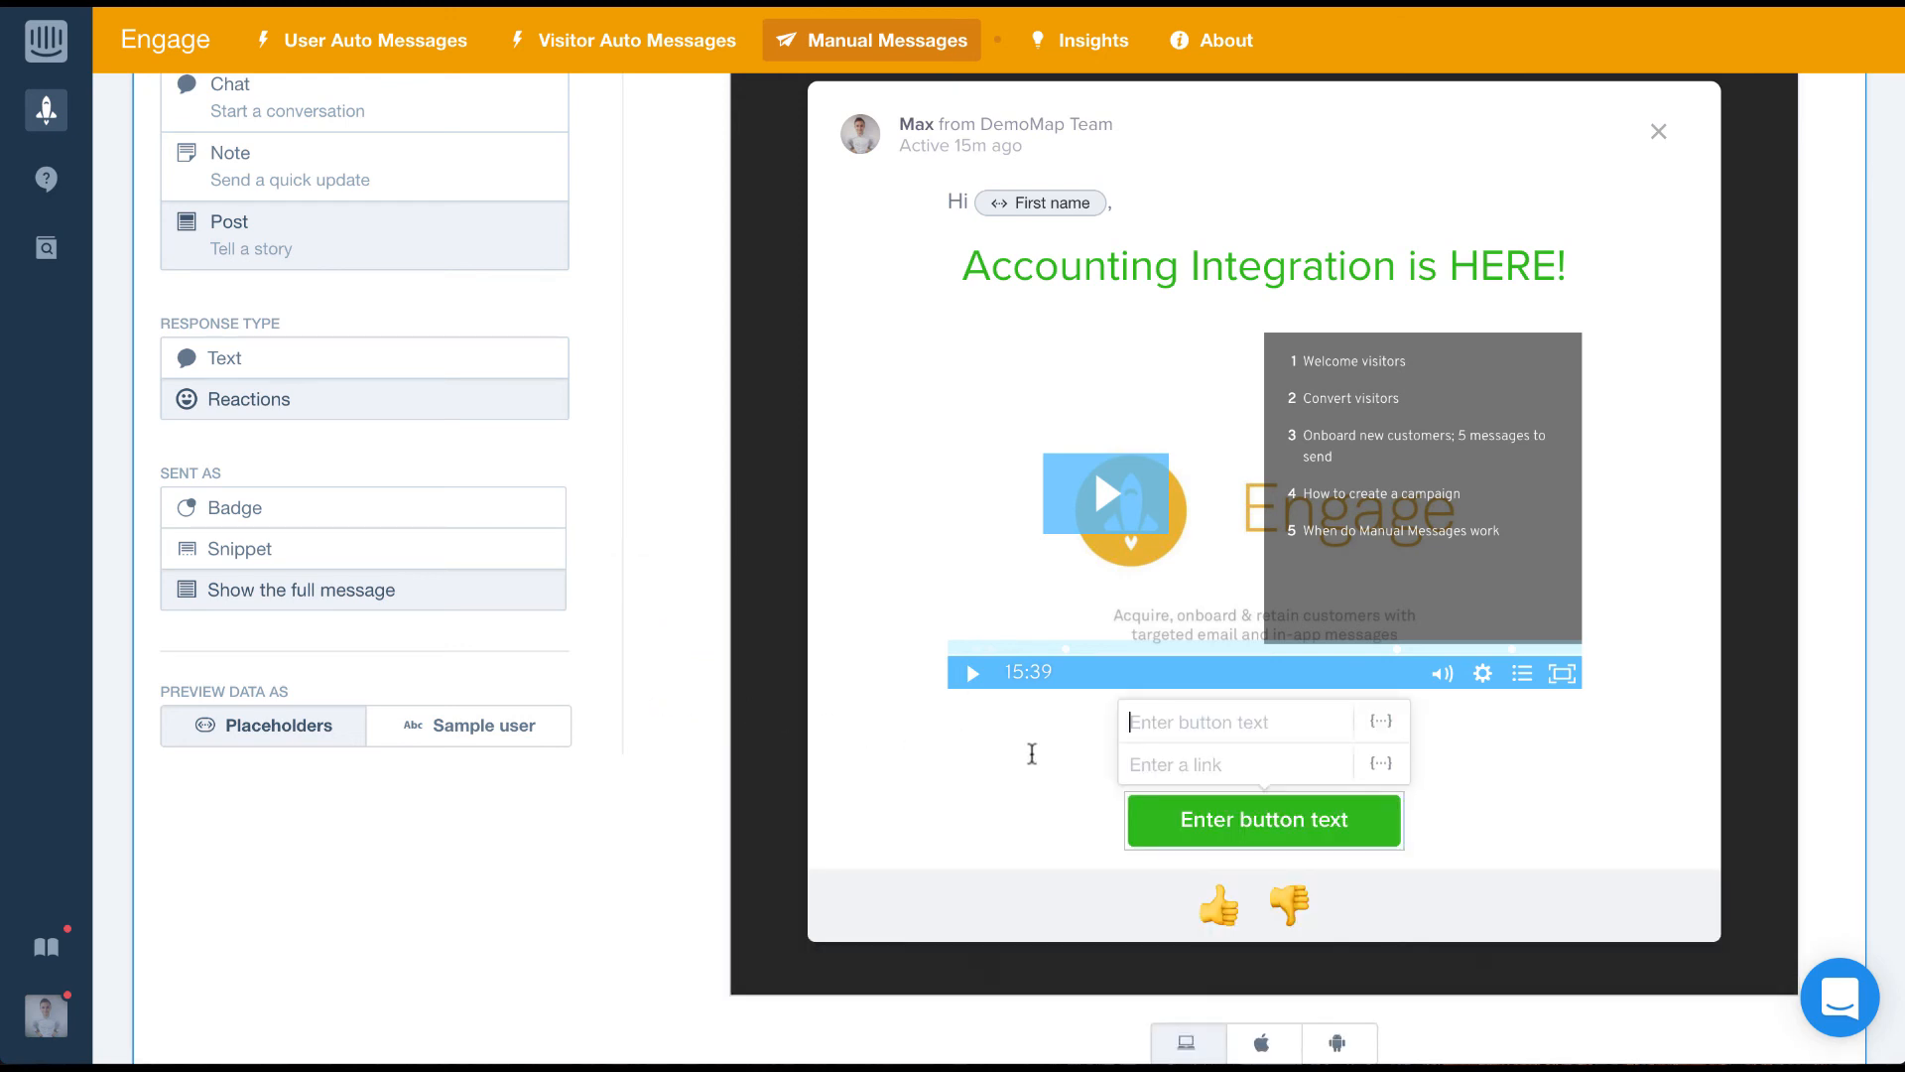
{"action": "type", "text": "Accounting "}
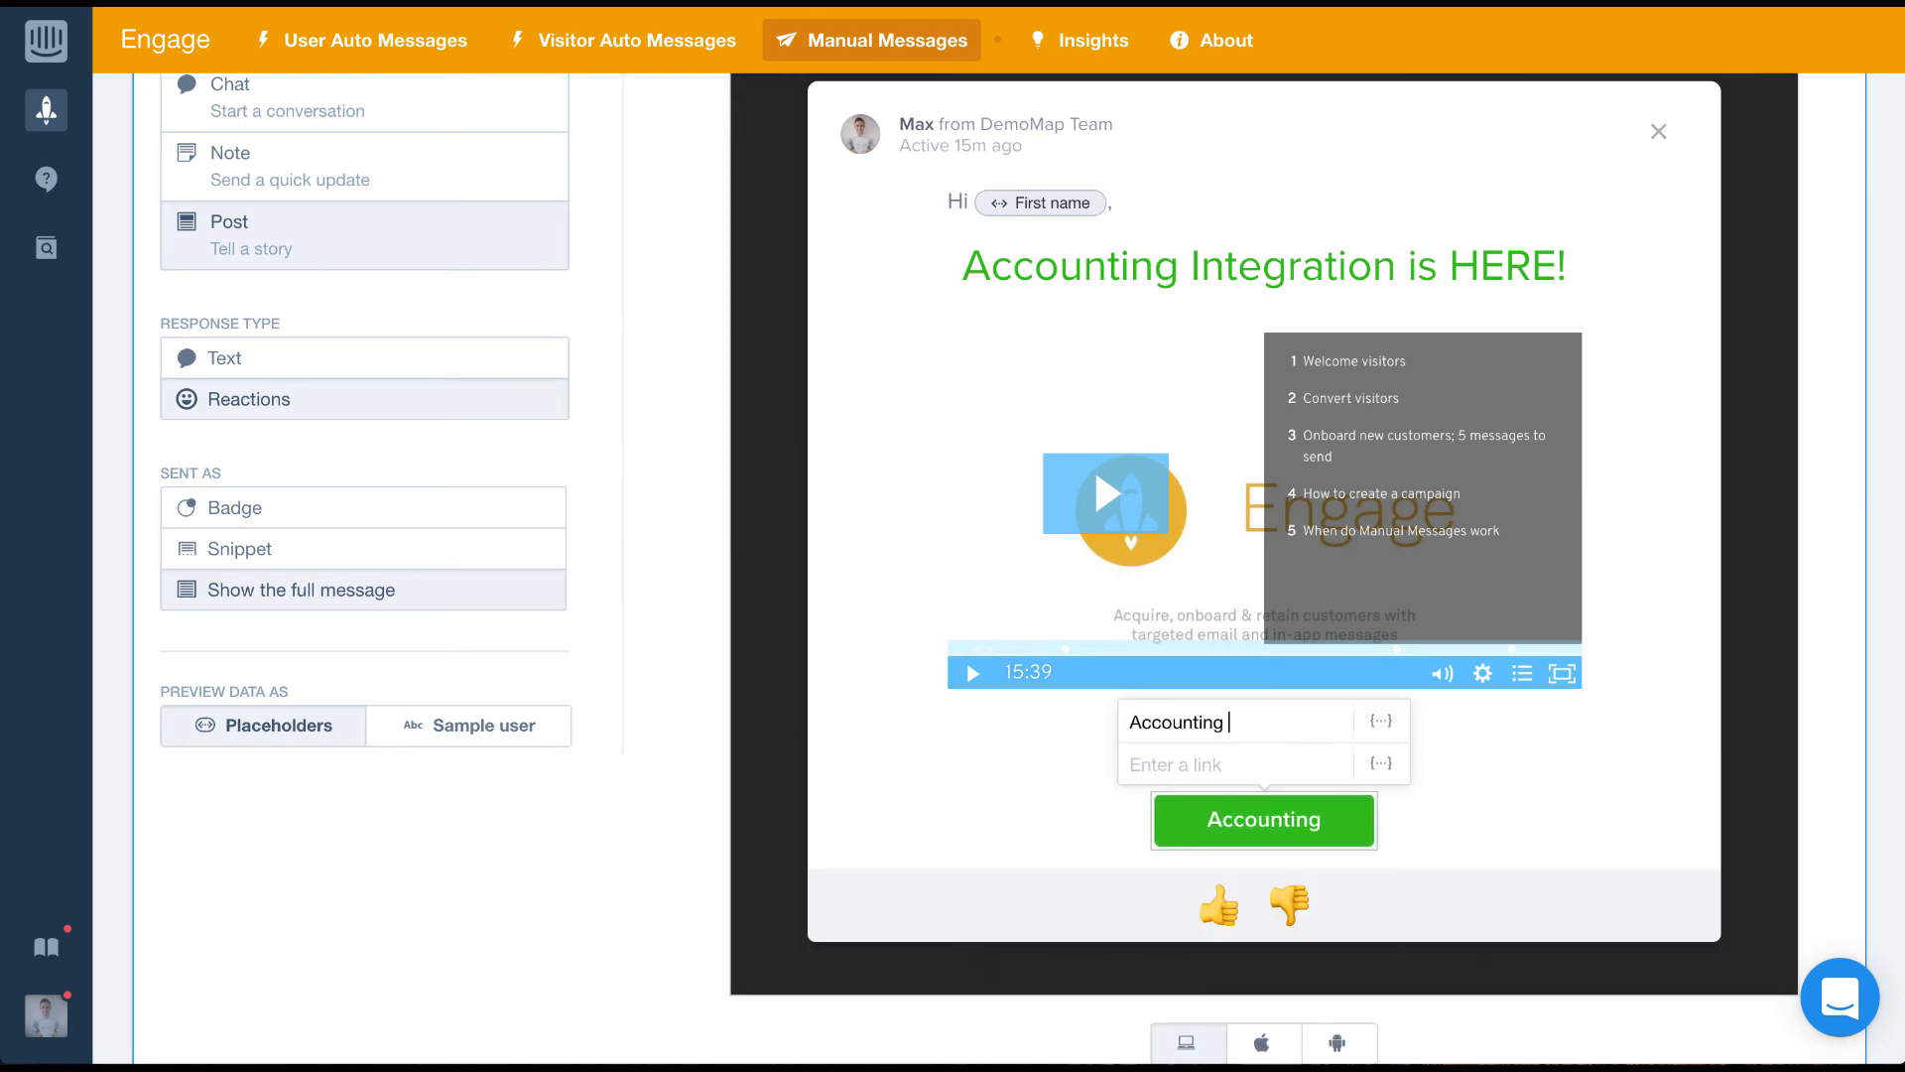
{"action": "type", "text": "Integration"}
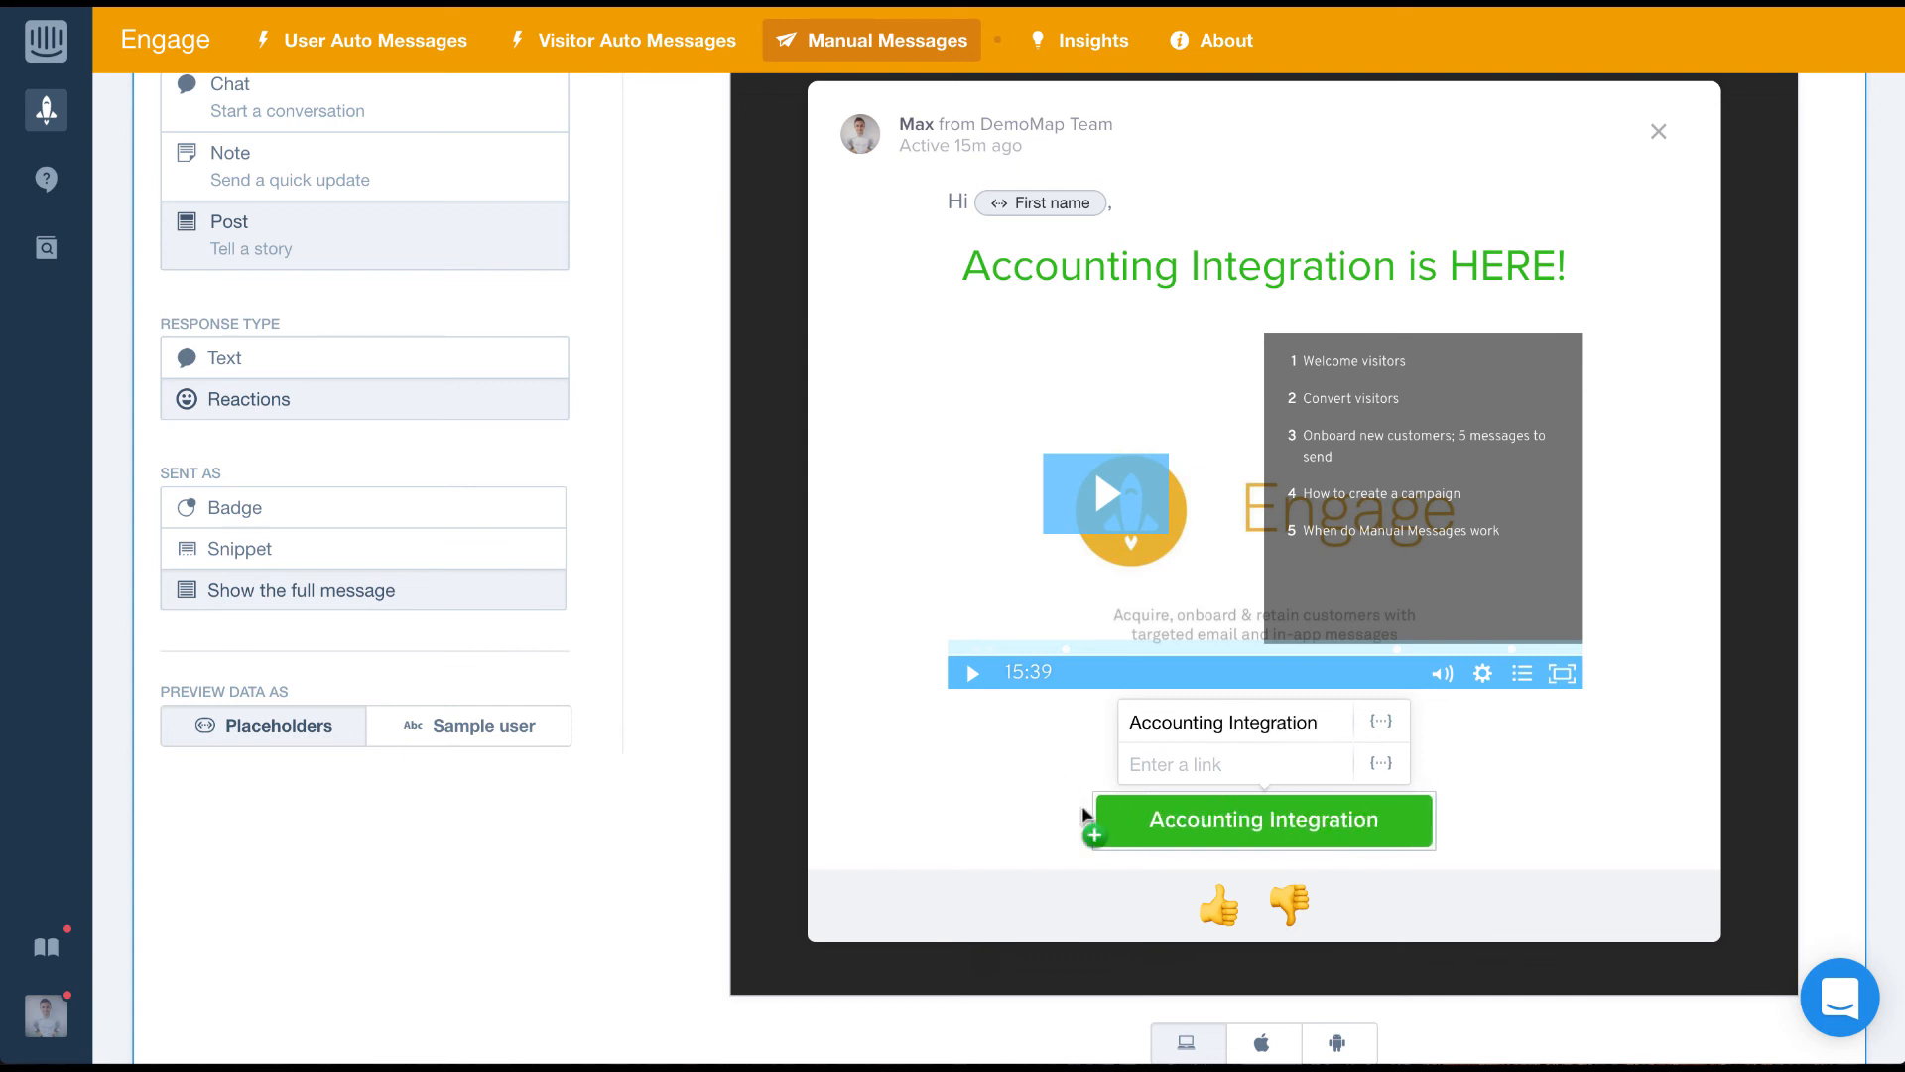
{"action": "key", "text": "Tab"}
{"action": "type", "text": "www.dem"}
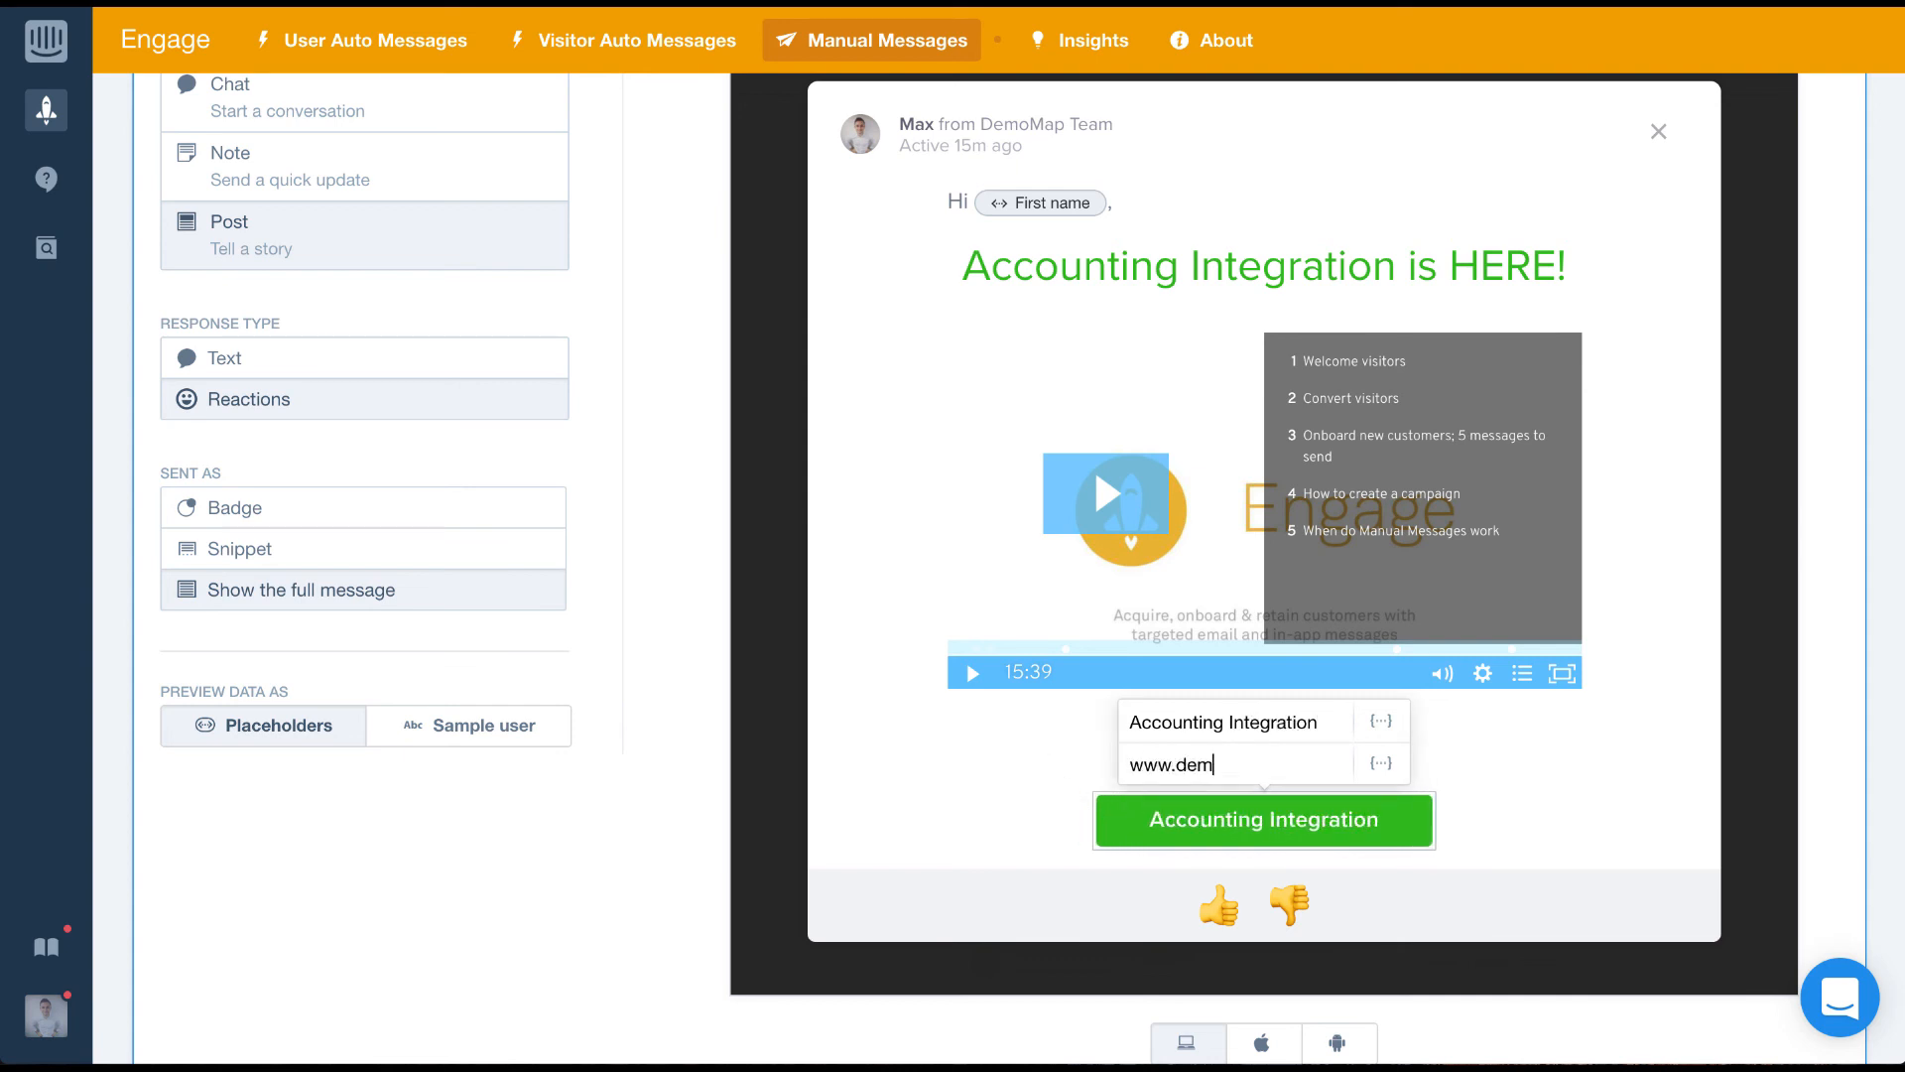
{"action": "type", "text": "omap.io"}
{"action": "key", "text": "Return"}
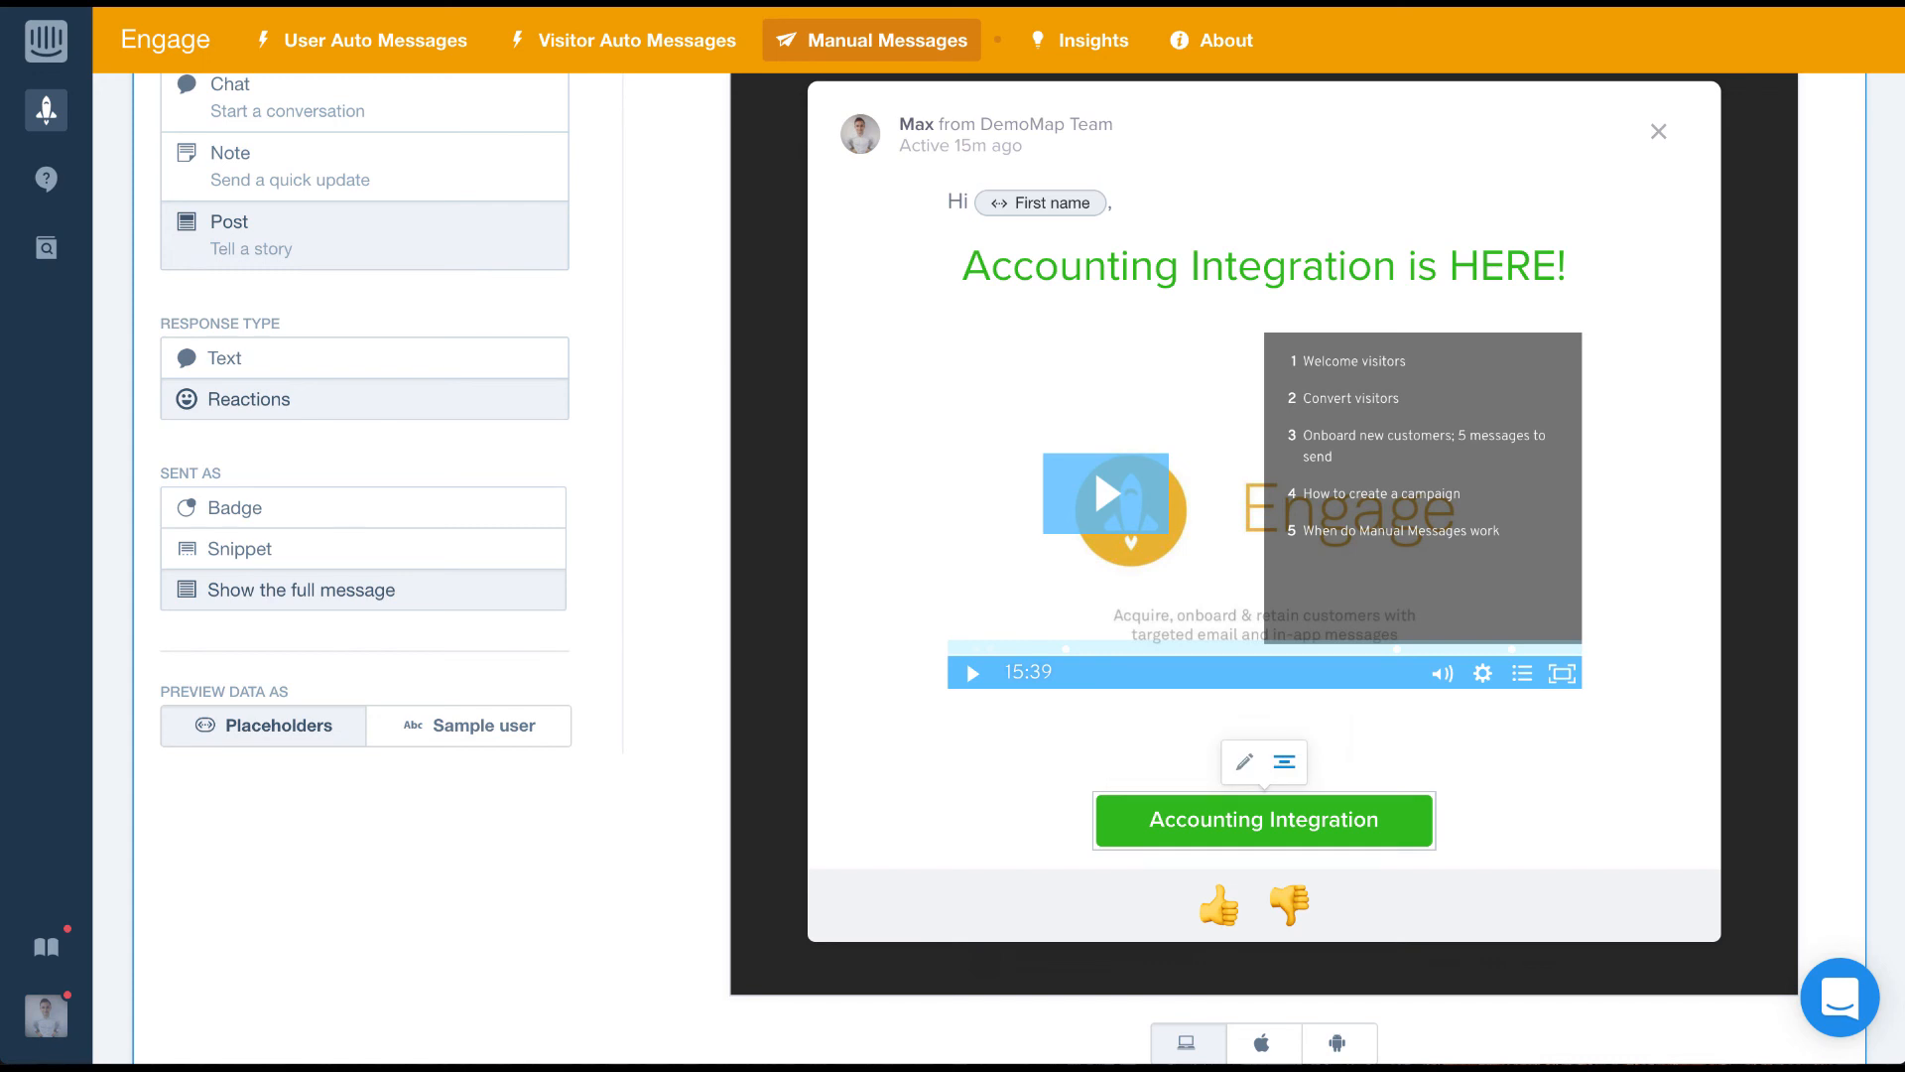
{"action": "left_click", "coordinate": [1403, 744]}
{"action": "key", "text": "BackSpace"}
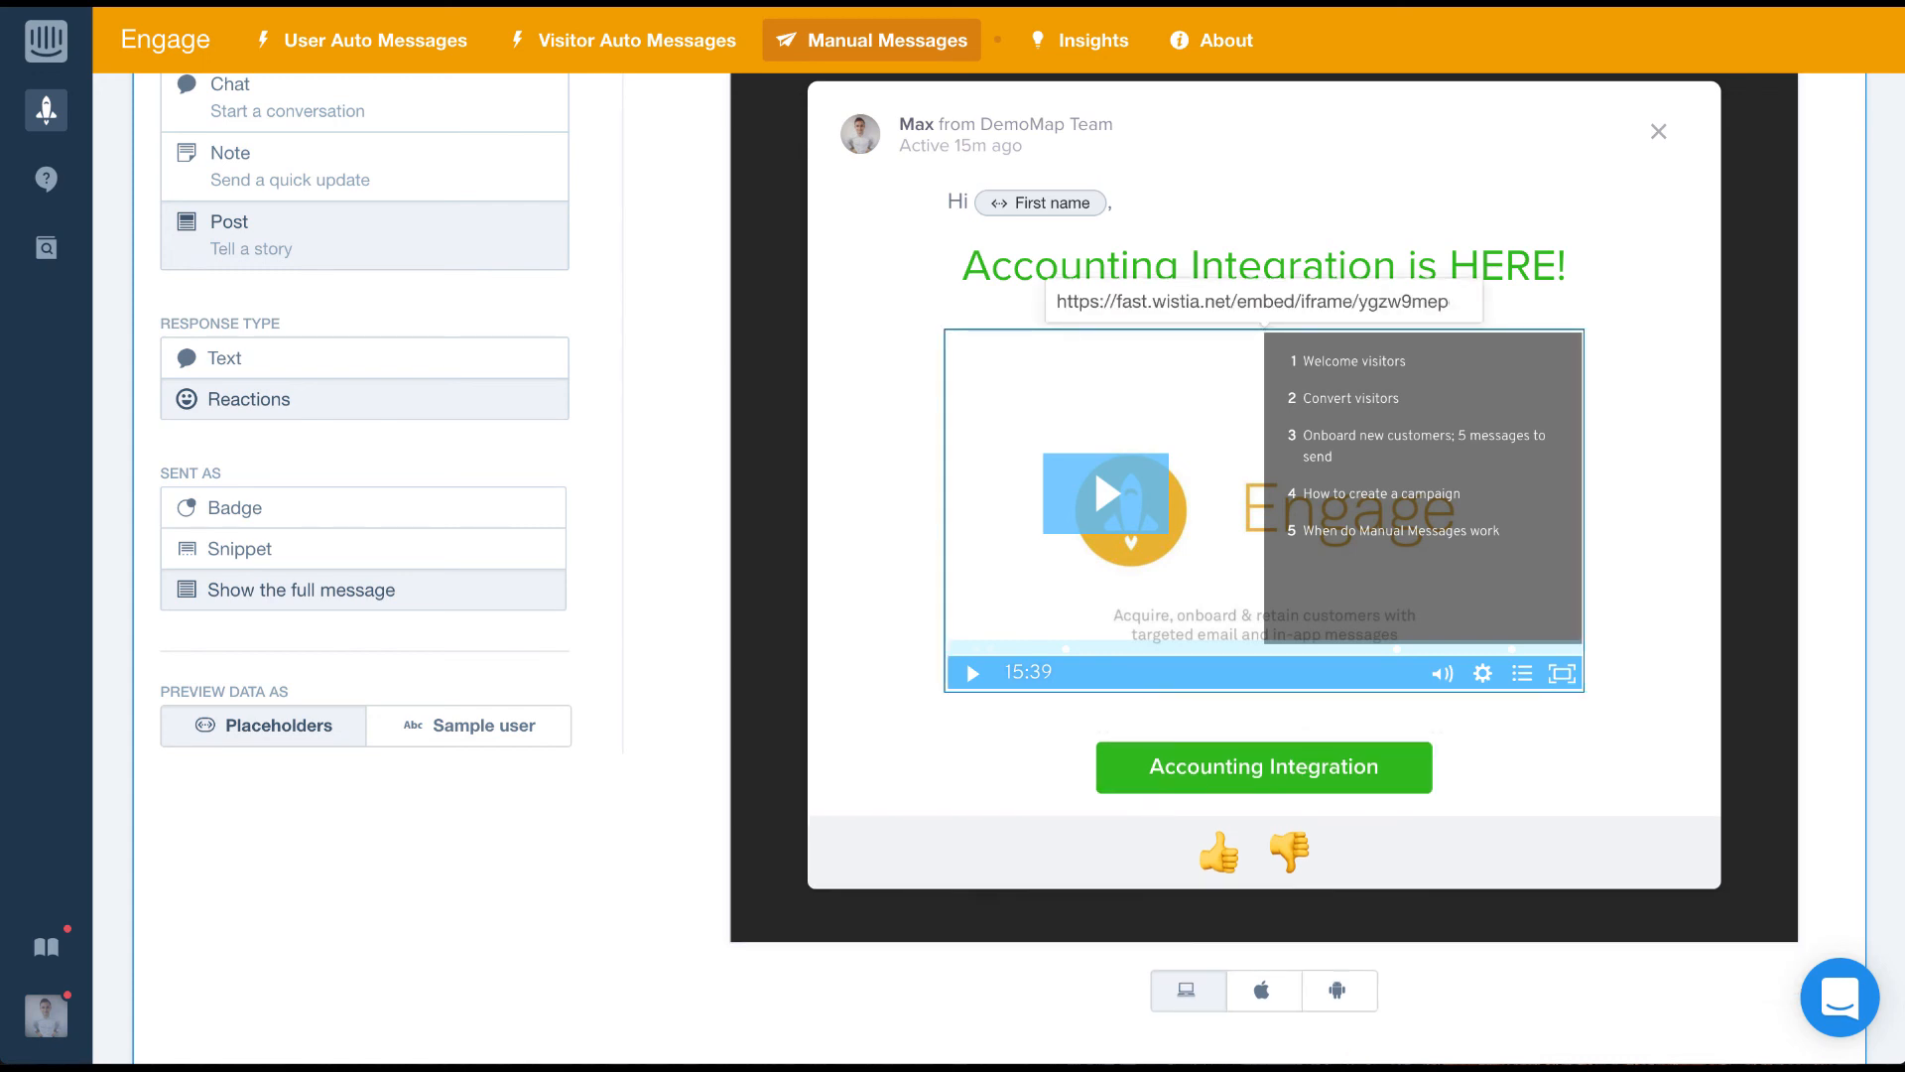
Step: Set the message's goal to Accounting Integration is true, and proceed to the Review and set live section
{"action": "scroll", "coordinate": [1403, 744], "scroll_direction": "down", "scroll_amount": 2}
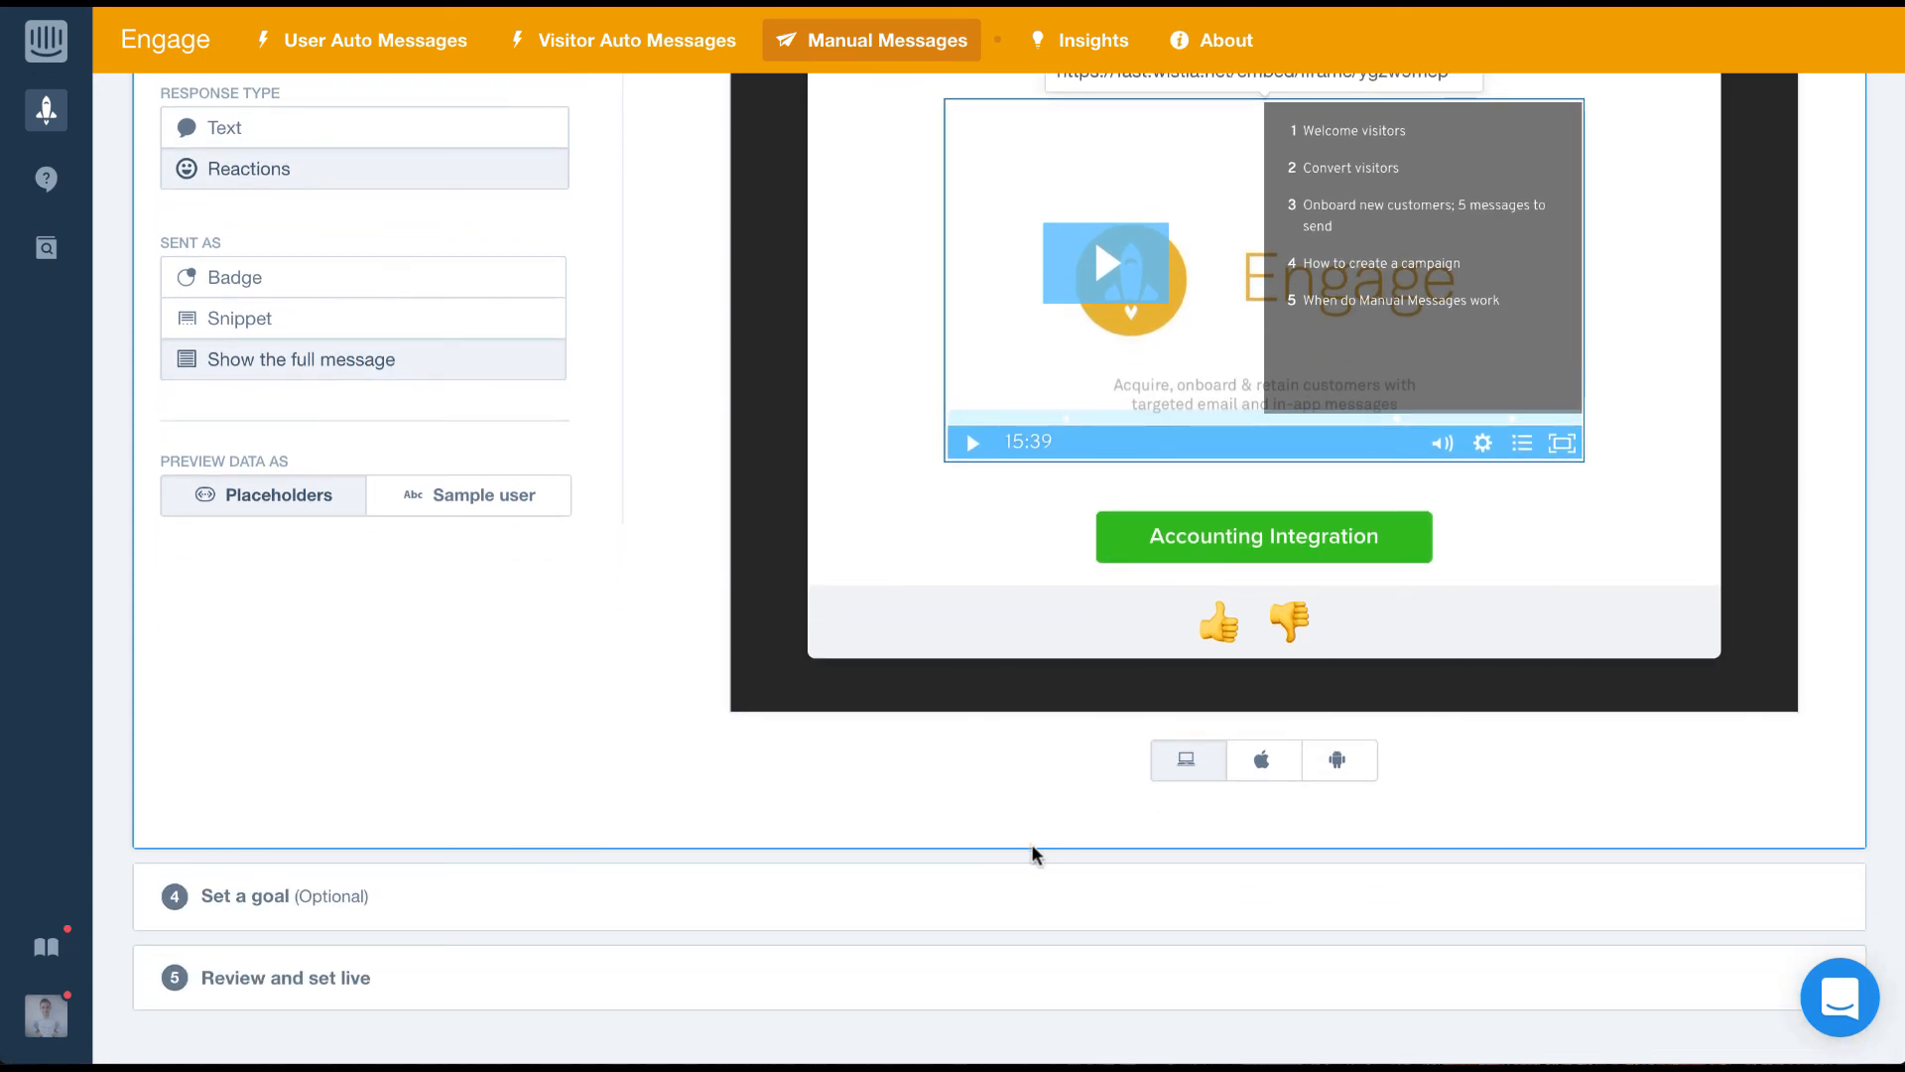
{"action": "left_click", "coordinate": [994, 897]}
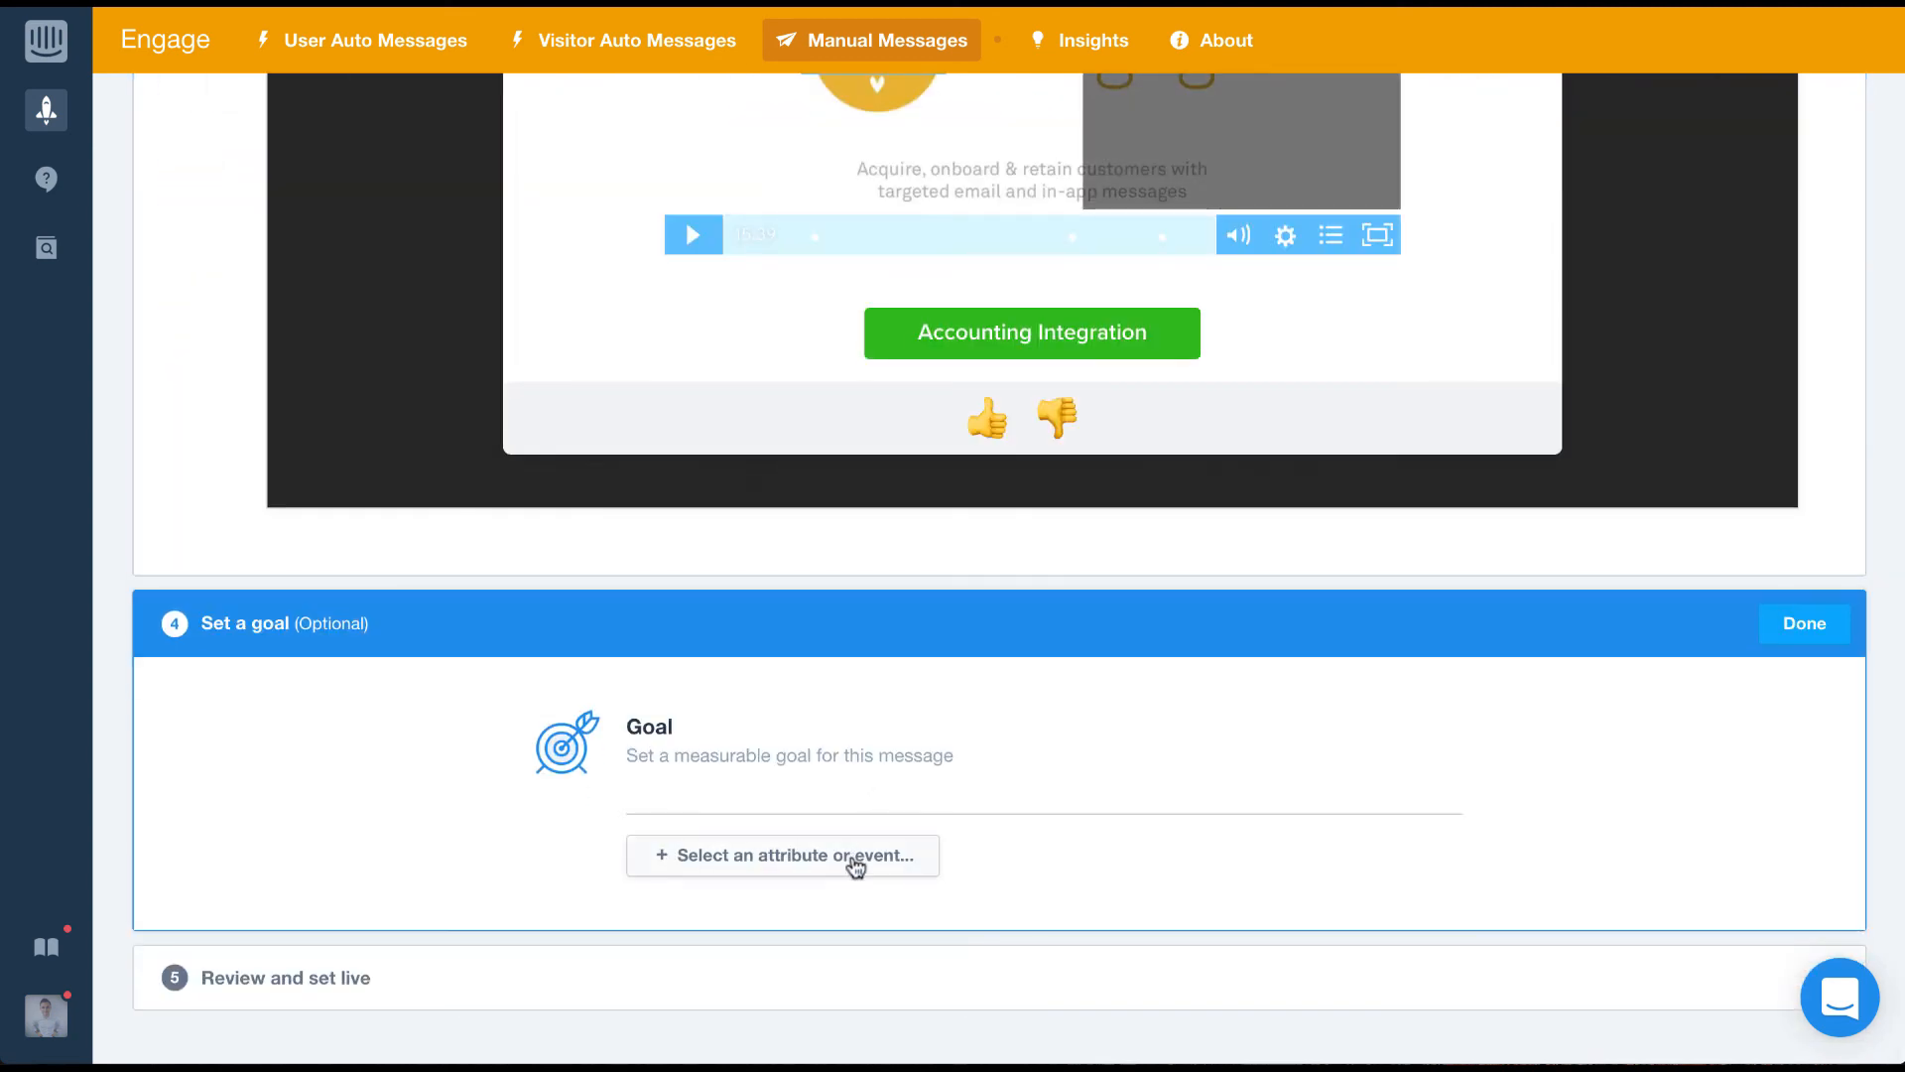
{"action": "left_click", "coordinate": [856, 866]}
{"action": "type", "text": "acc"}
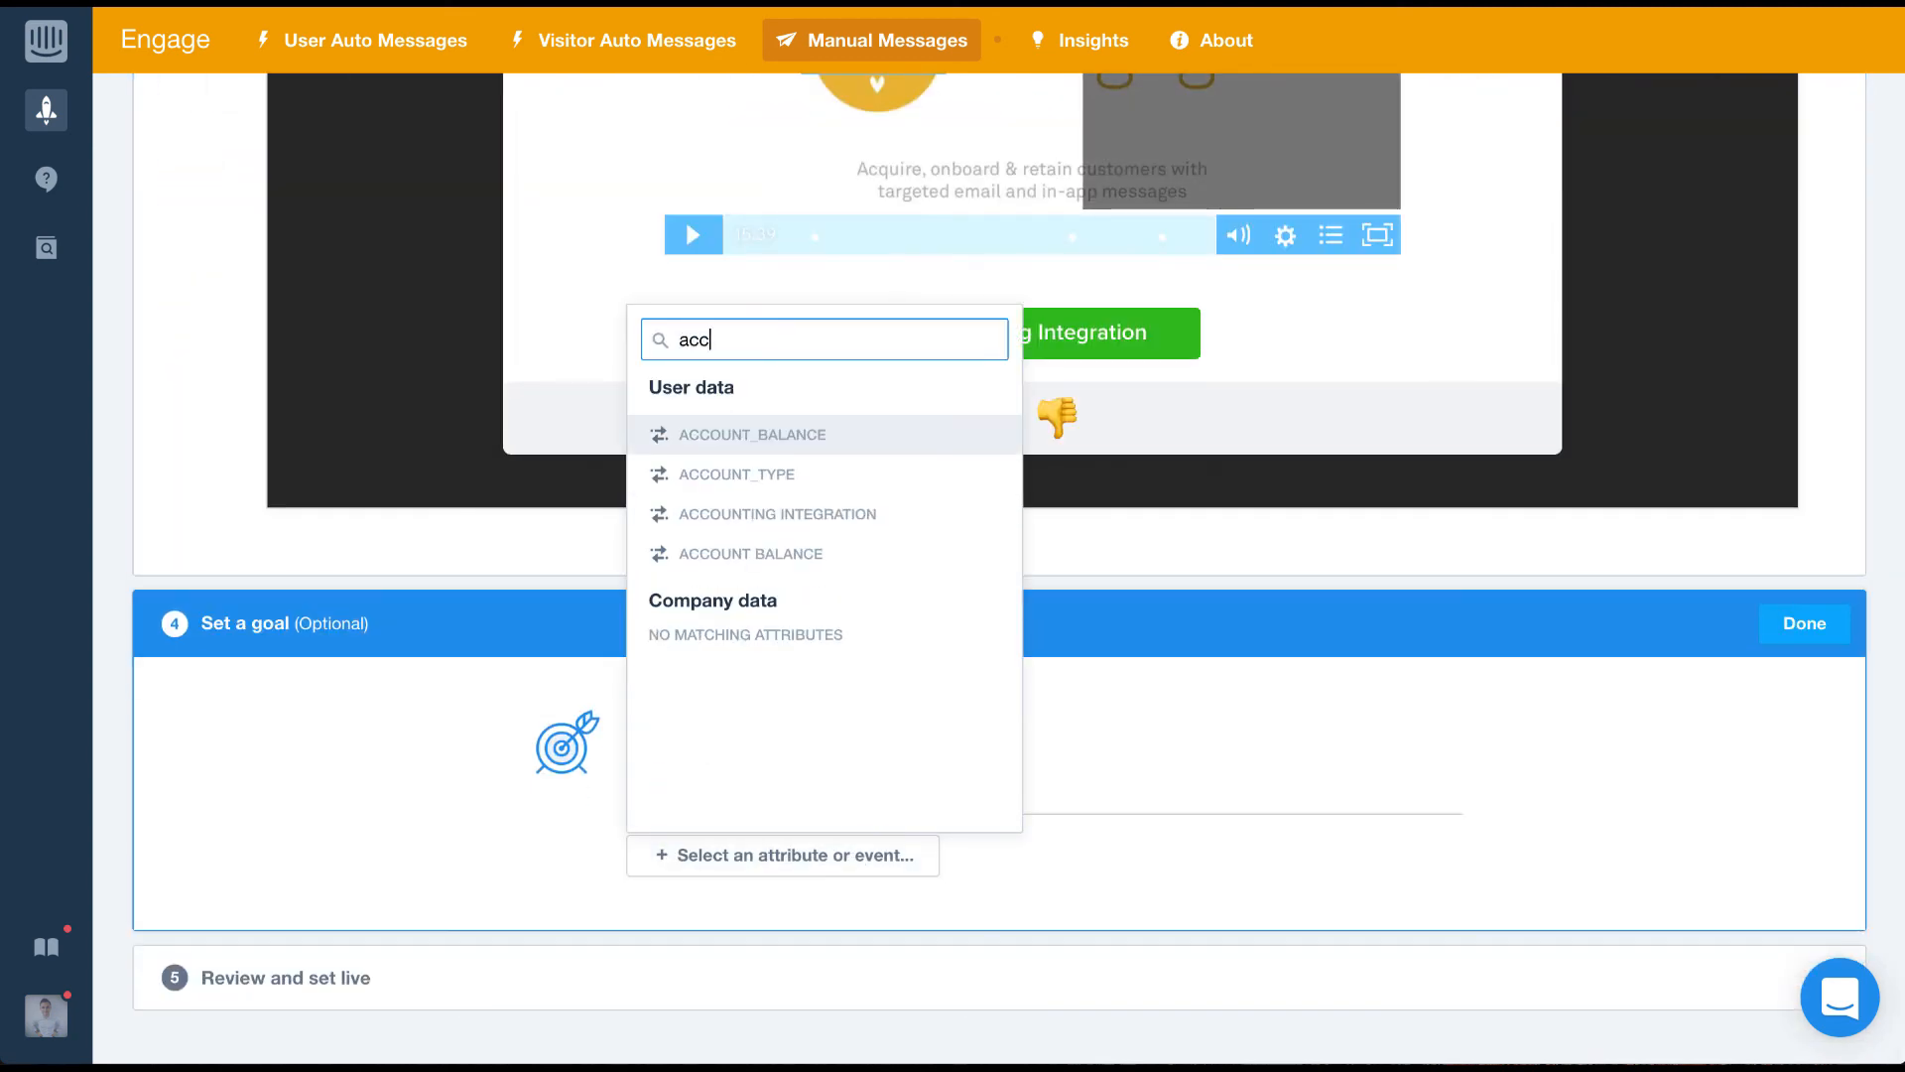
{"action": "left_click", "coordinate": [805, 514]}
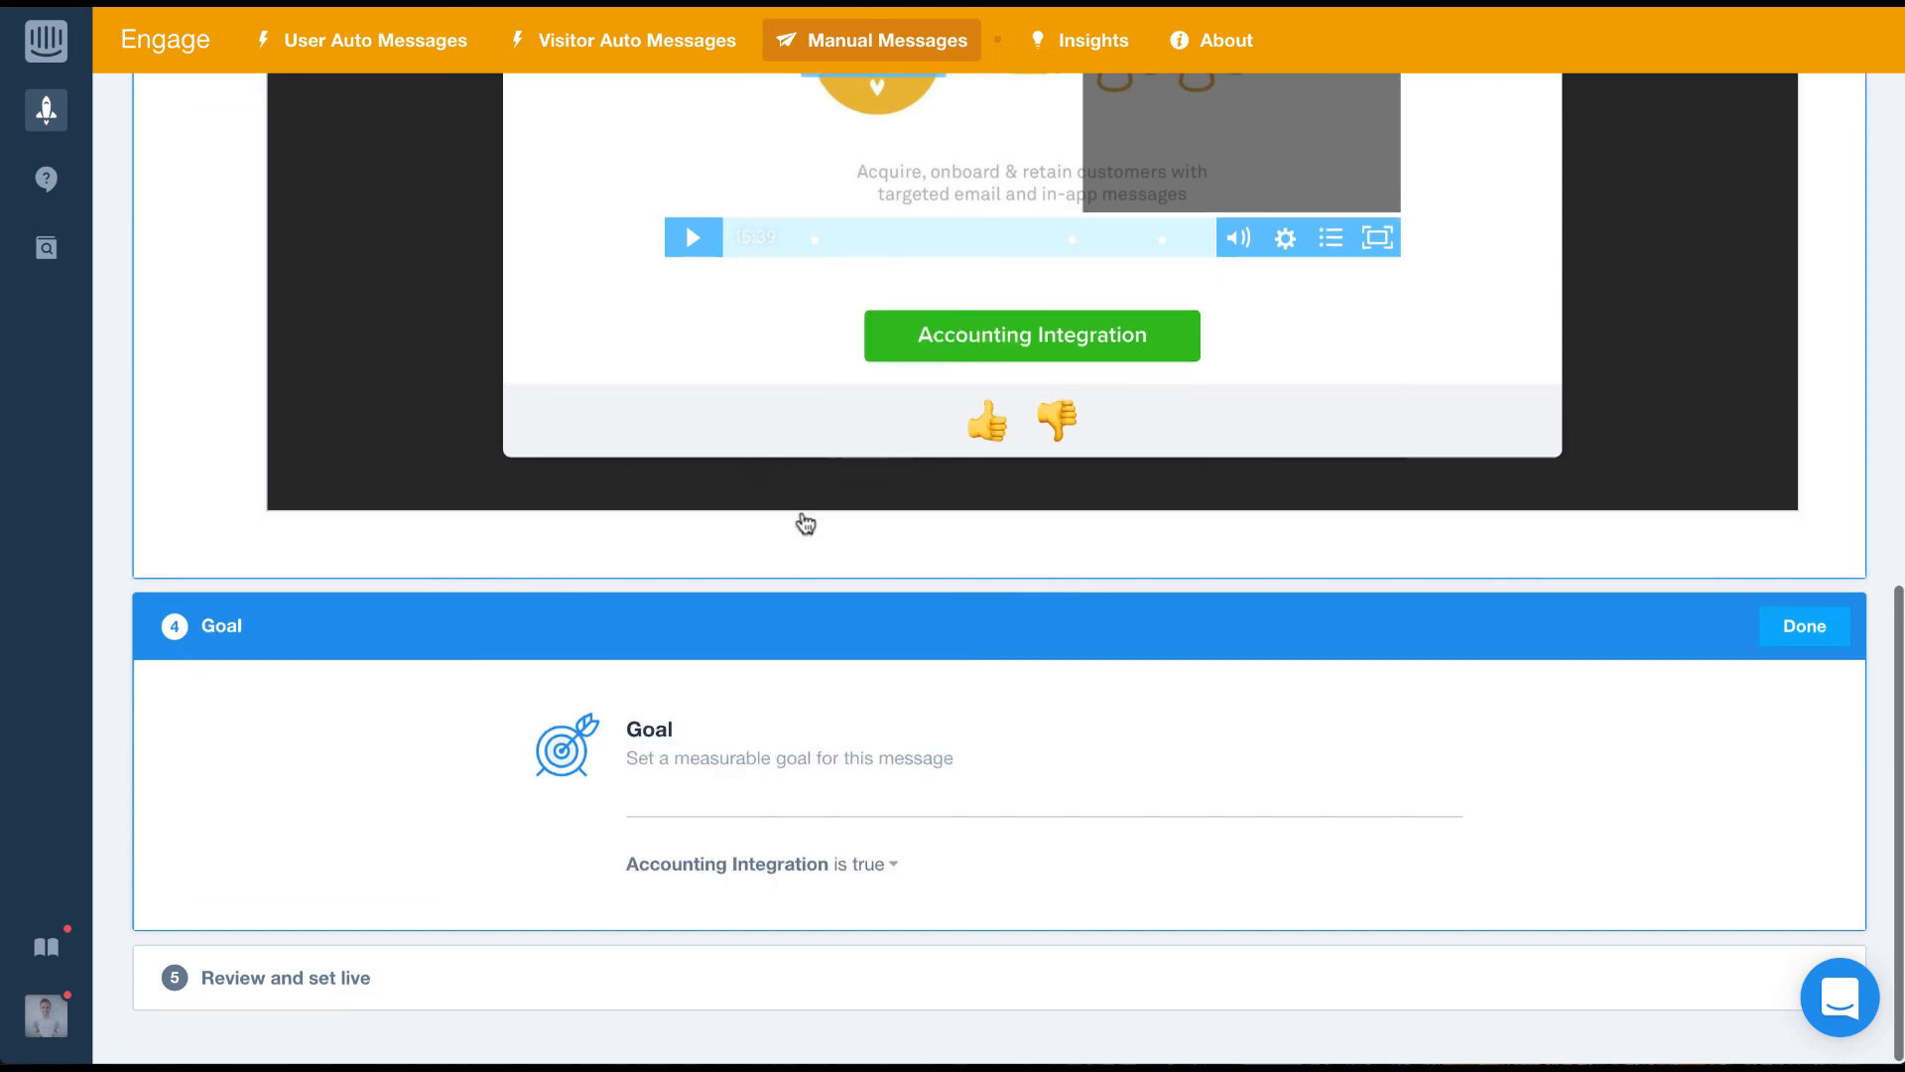
{"action": "scroll", "coordinate": [1002, 822], "scroll_direction": "up", "scroll_amount": 10}
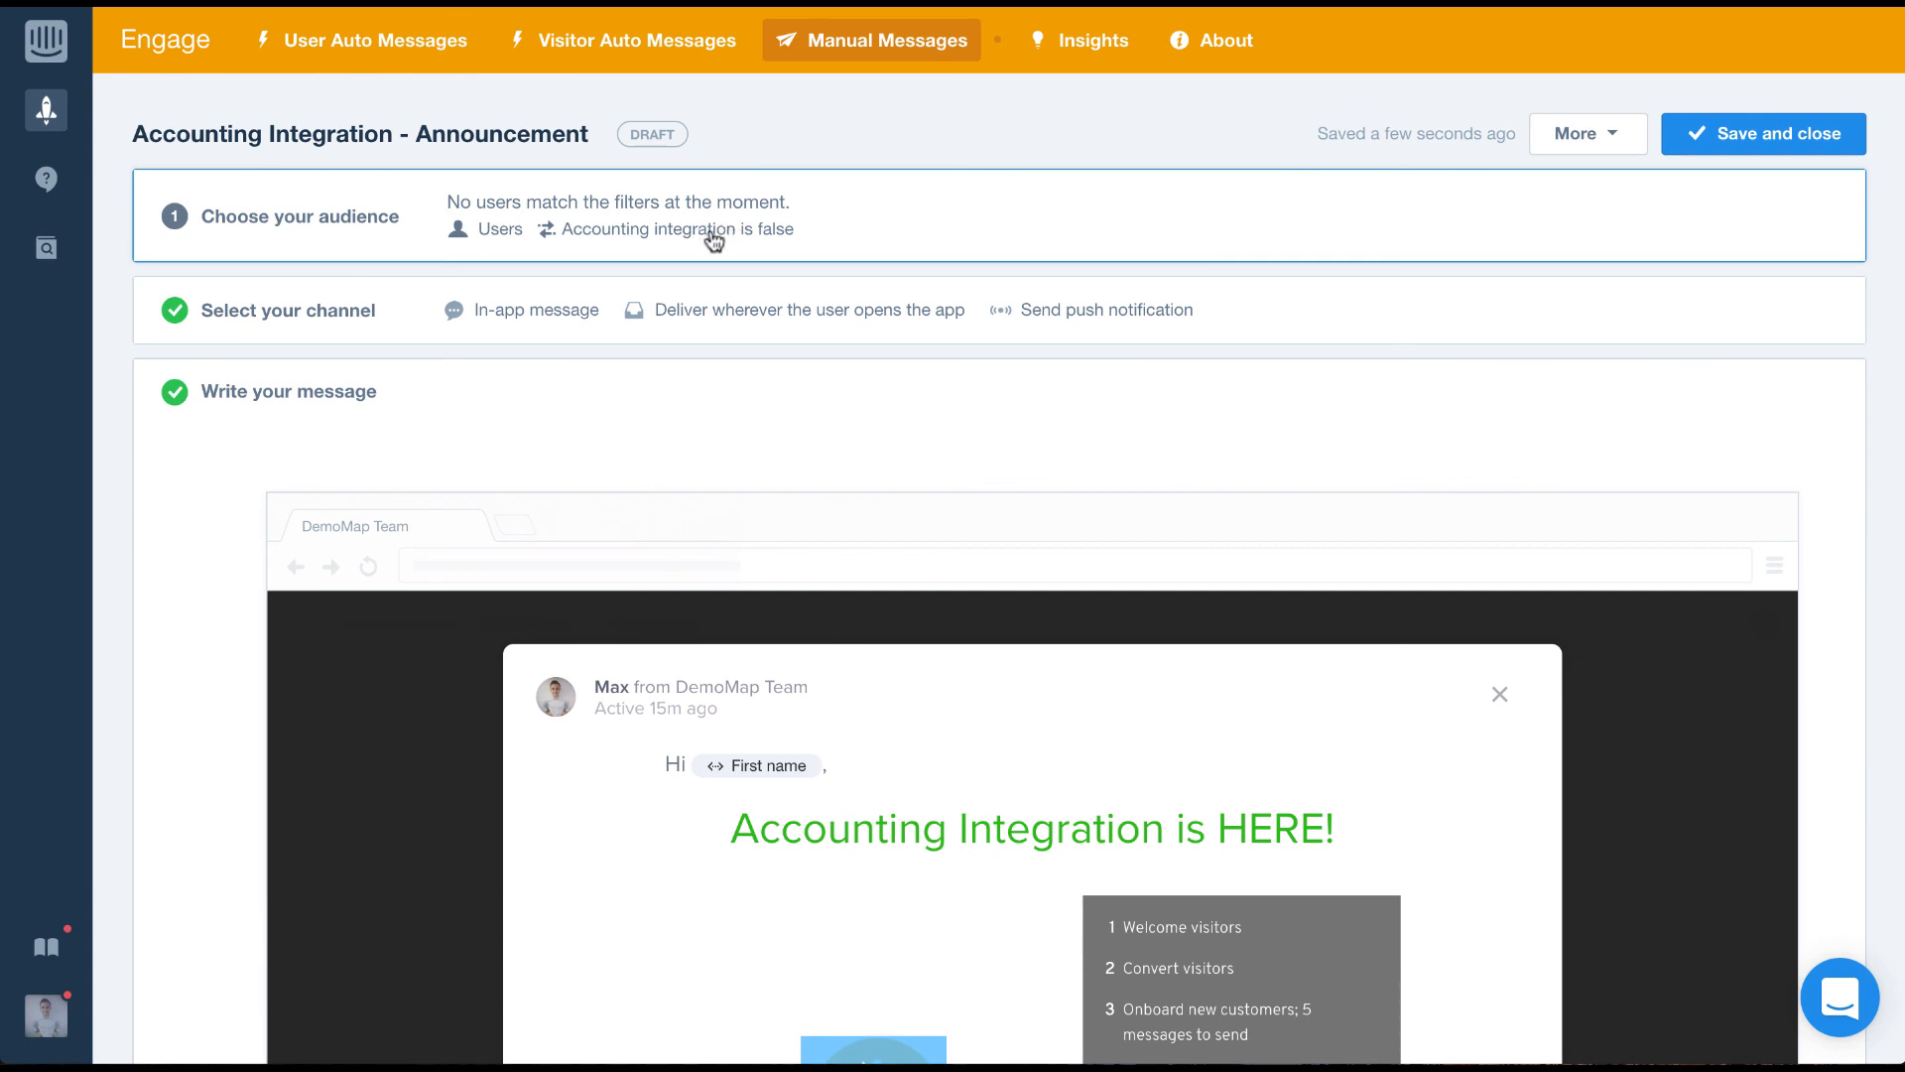
{"action": "scroll", "coordinate": [791, 343], "scroll_direction": "down", "scroll_amount": 10}
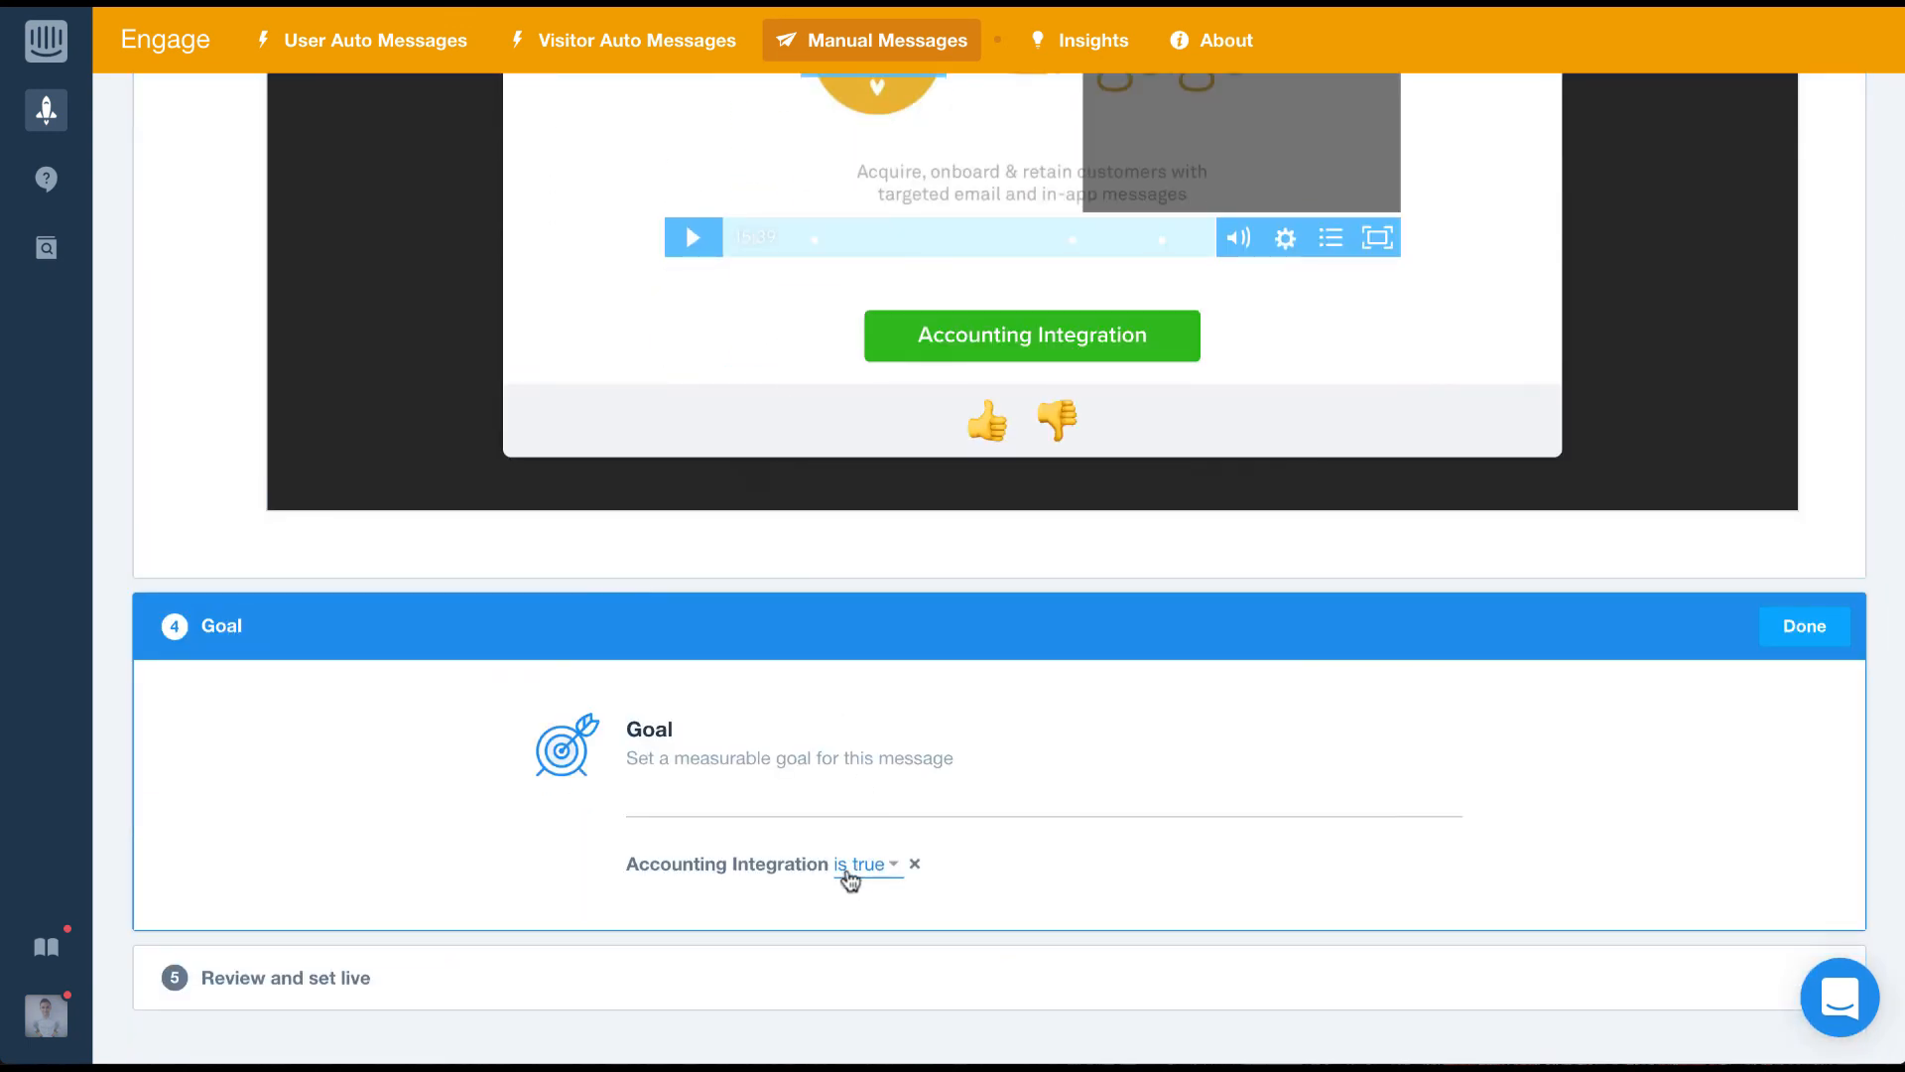
{"action": "left_click", "coordinate": [1804, 625]}
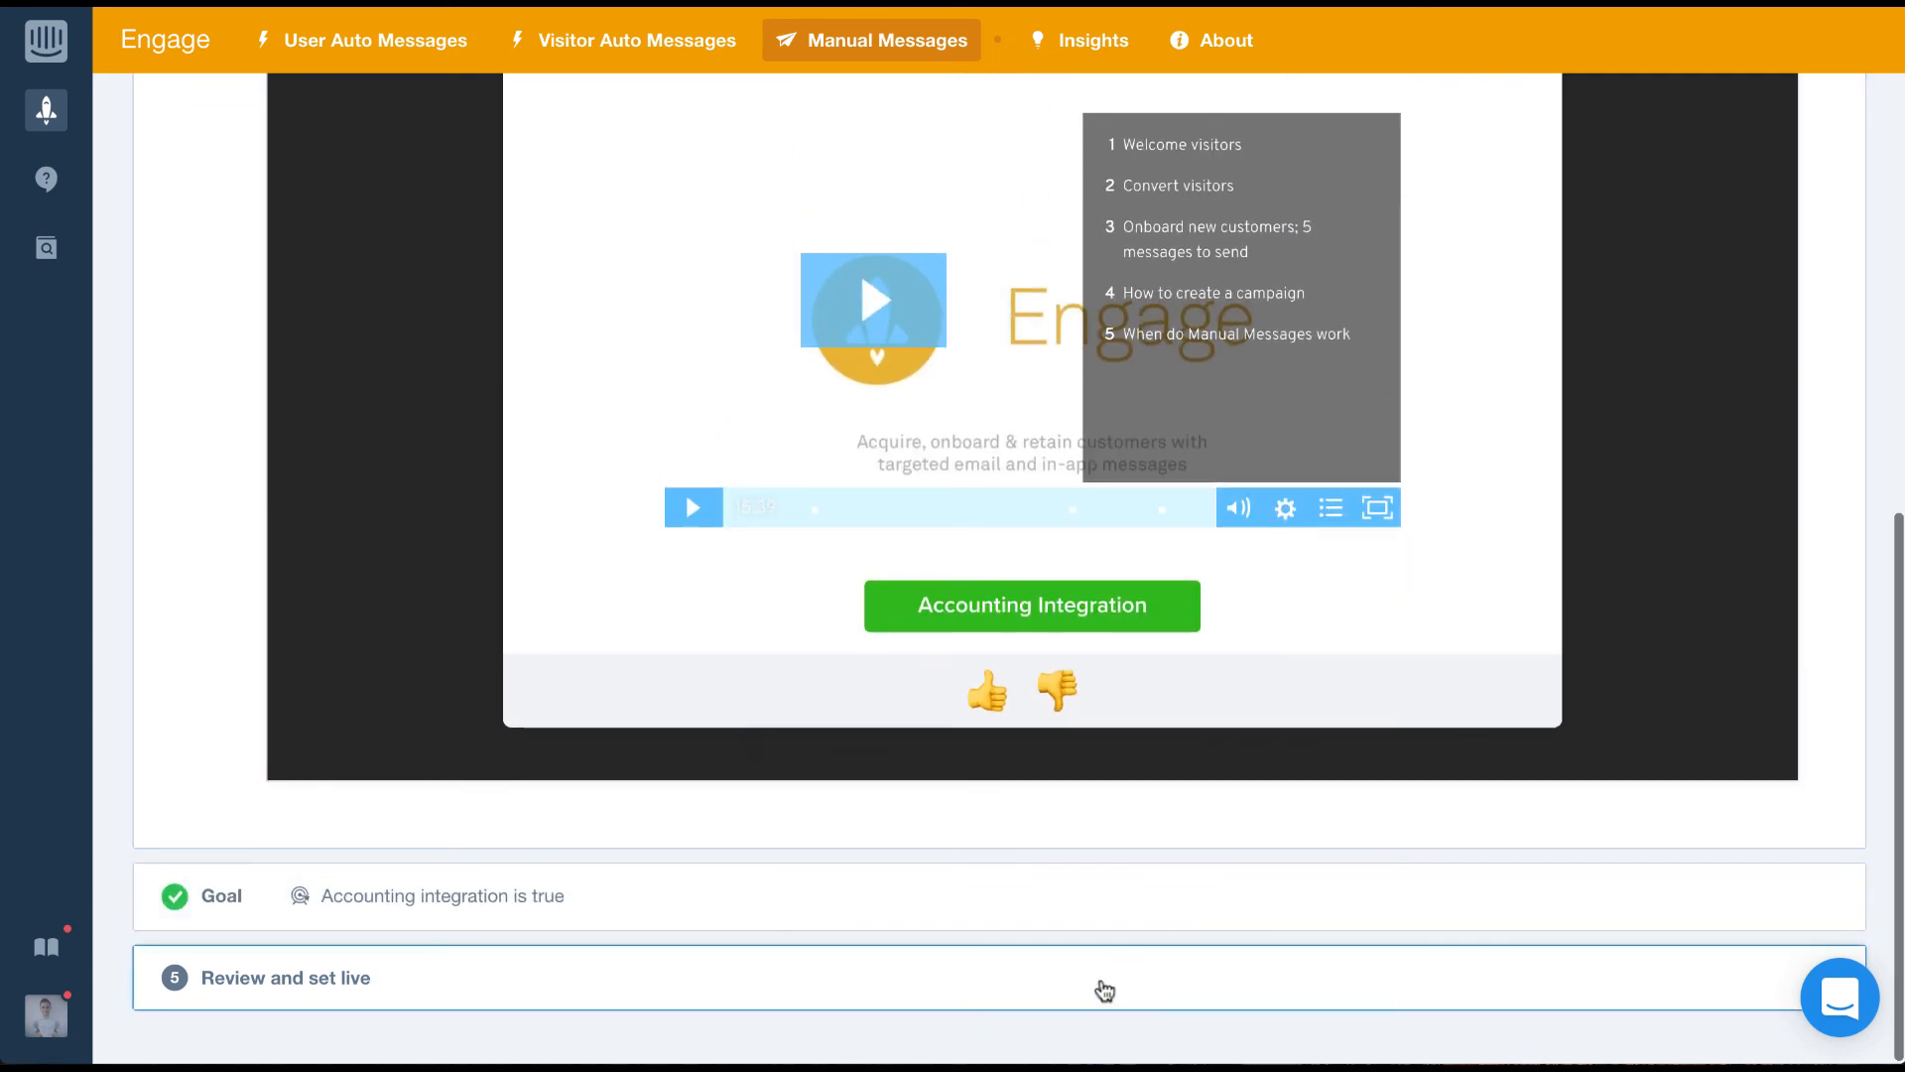
{"action": "left_click", "coordinate": [1102, 982]}
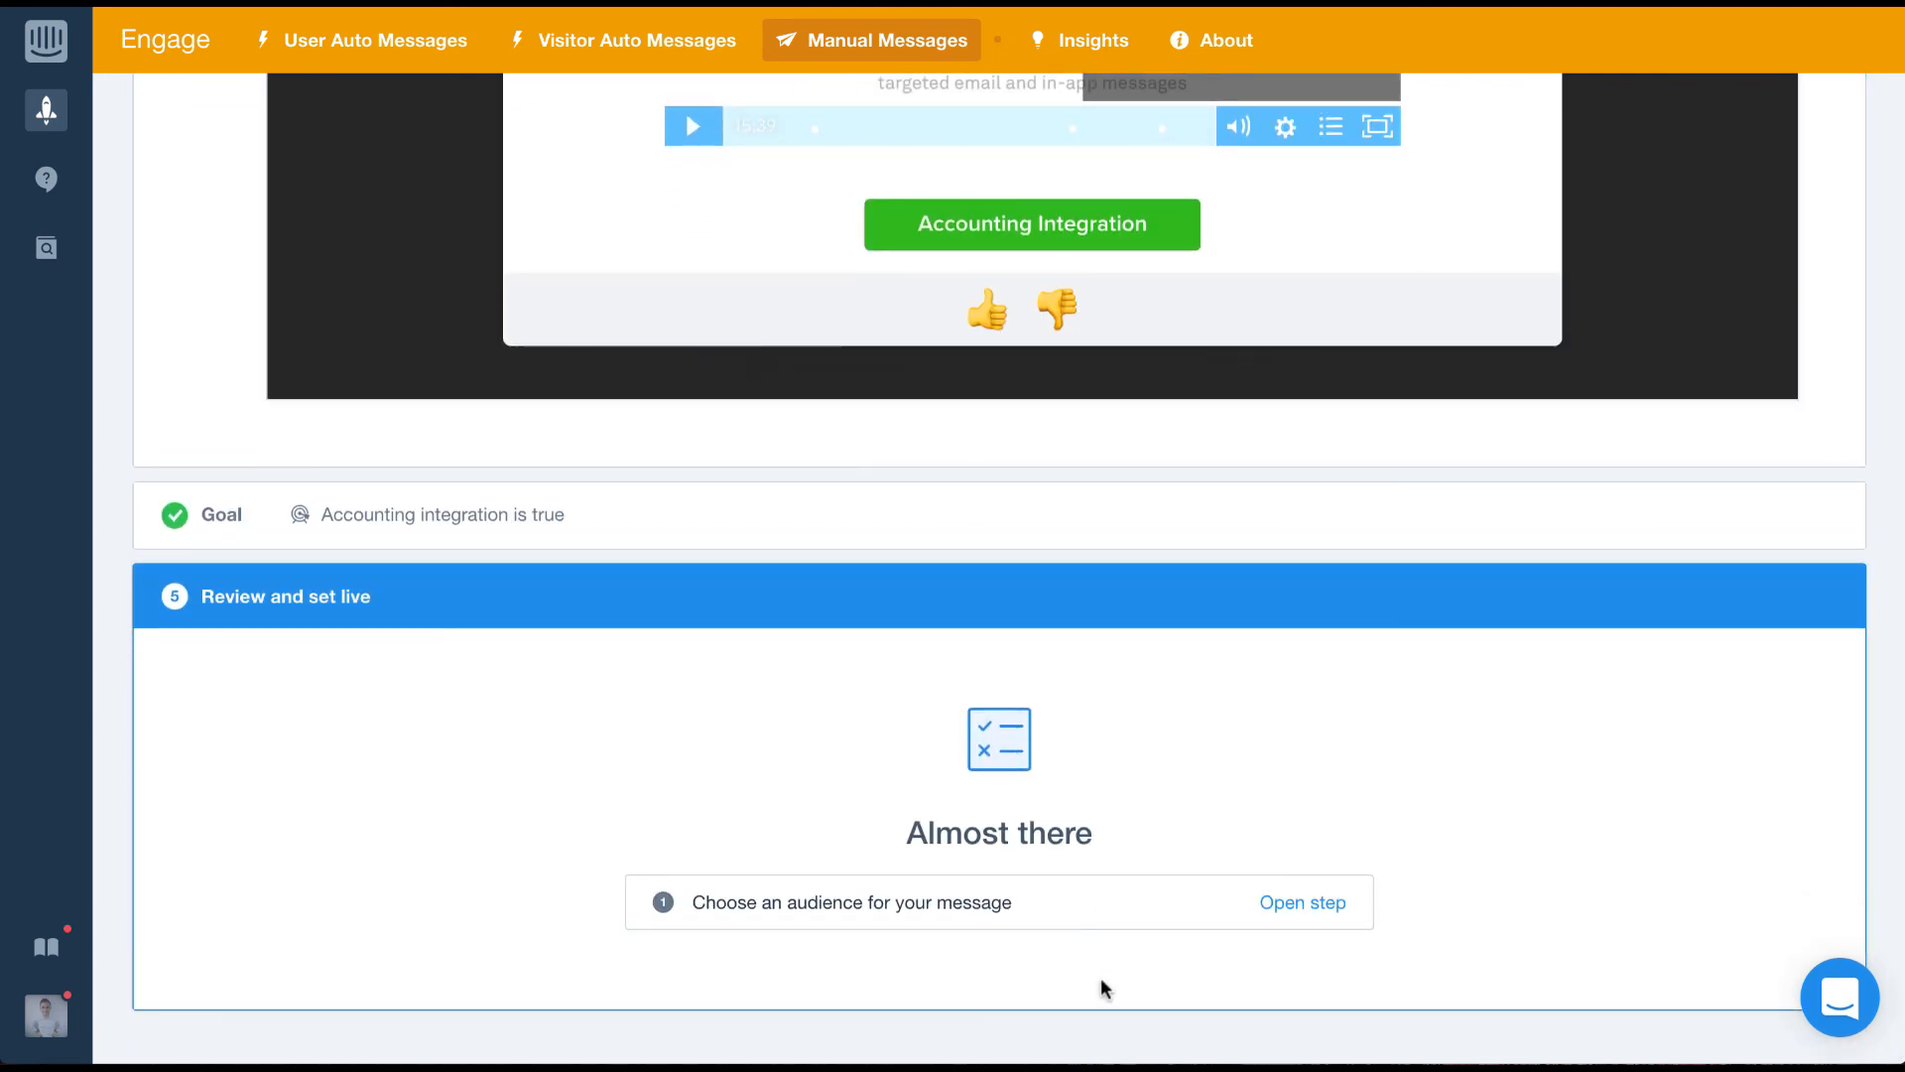